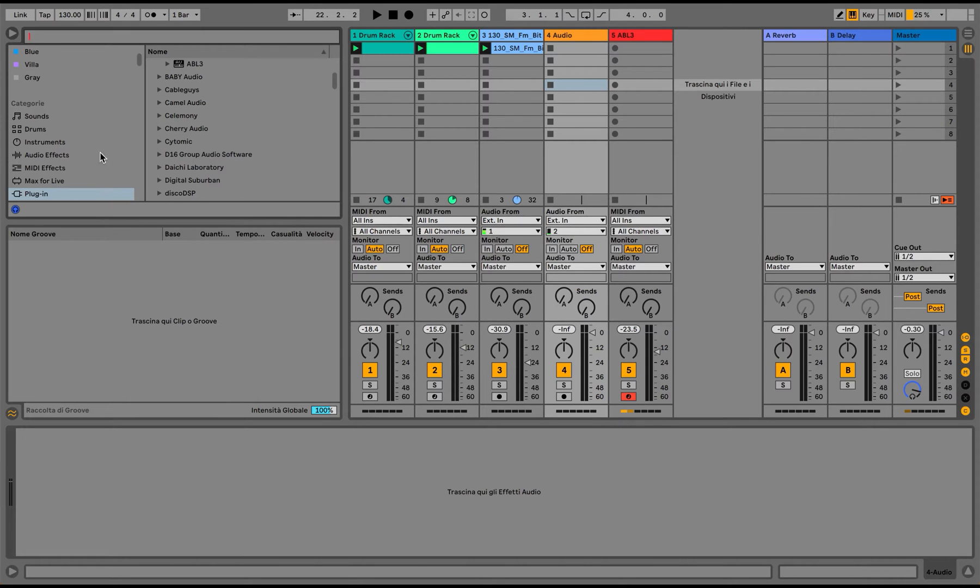
Insert a new audio track after the 4 Audio track and solo the ABL3 track
left_click(76, 155)
left_click(160, 90)
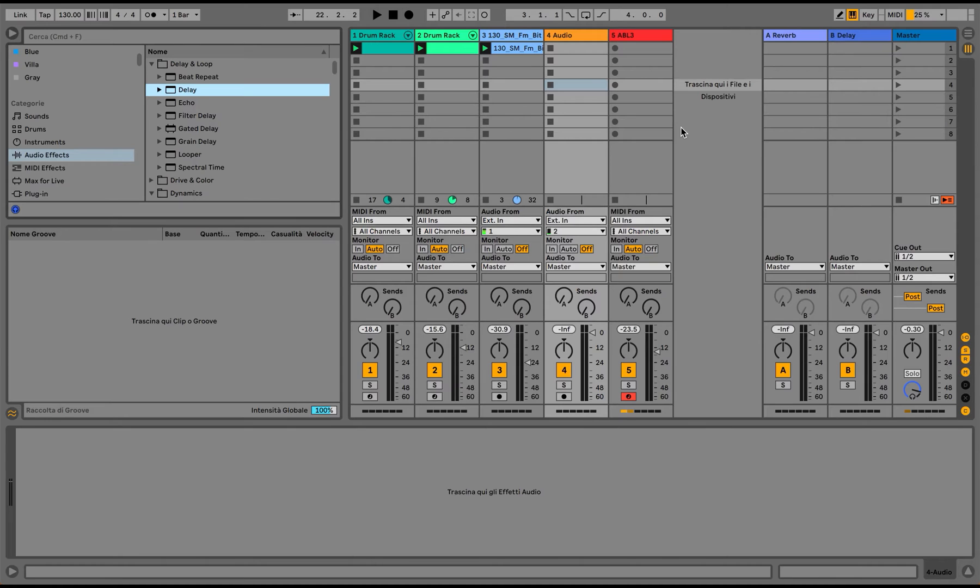
left_click(576, 36)
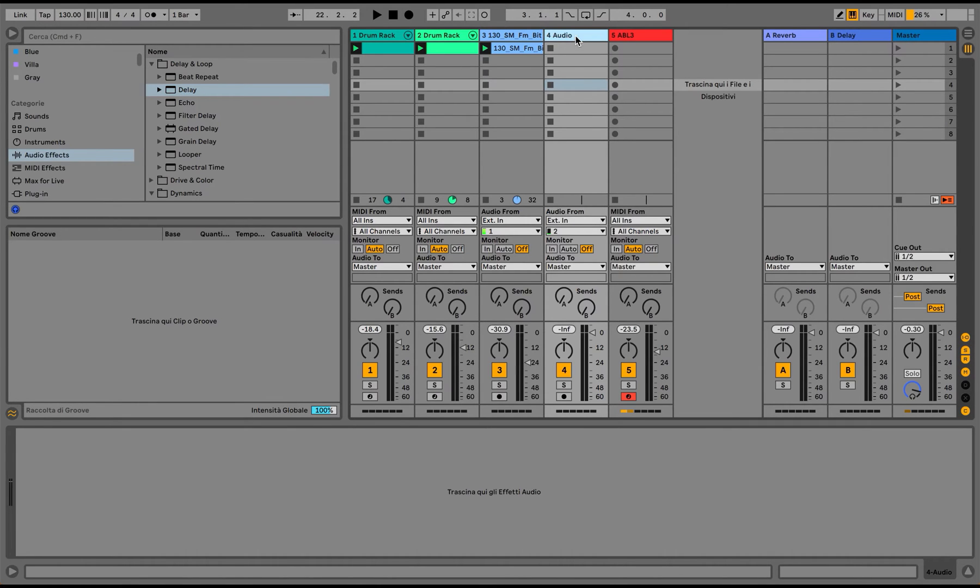
left_click(702, 220)
key("super+t")
left_click(696, 378)
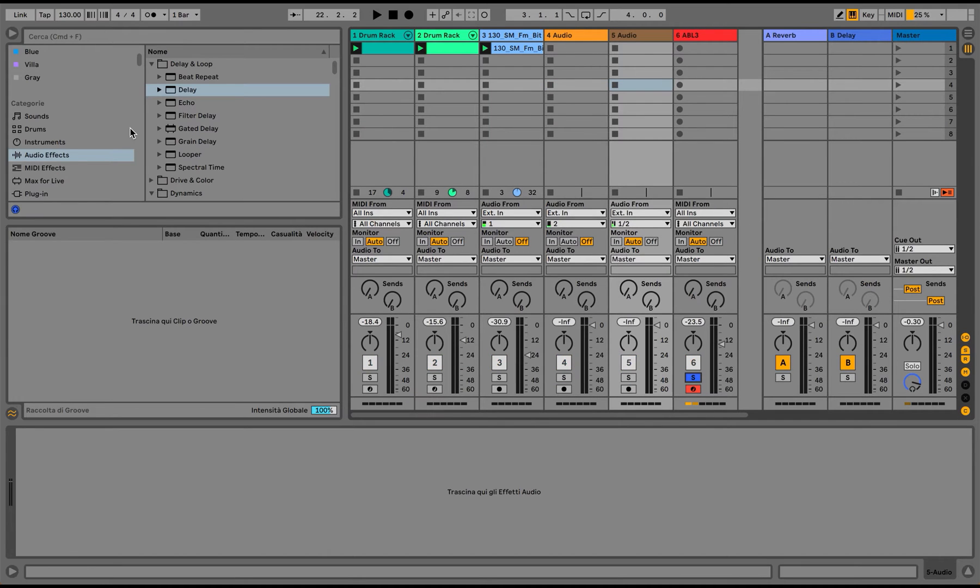
Find "kick" in the CHRISTOPHER LEDGER - SAMPLE folder, load SM_Kick_01.wav into the new audio track's first slot, and solo that track
scroll(123, 136, "down", 10)
left_click(82, 180)
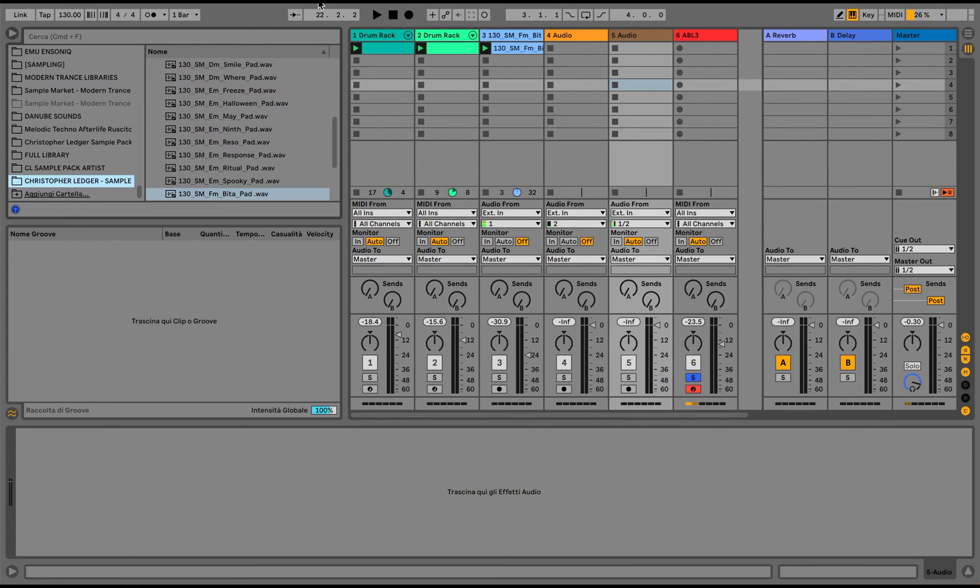
left_click(306, 42)
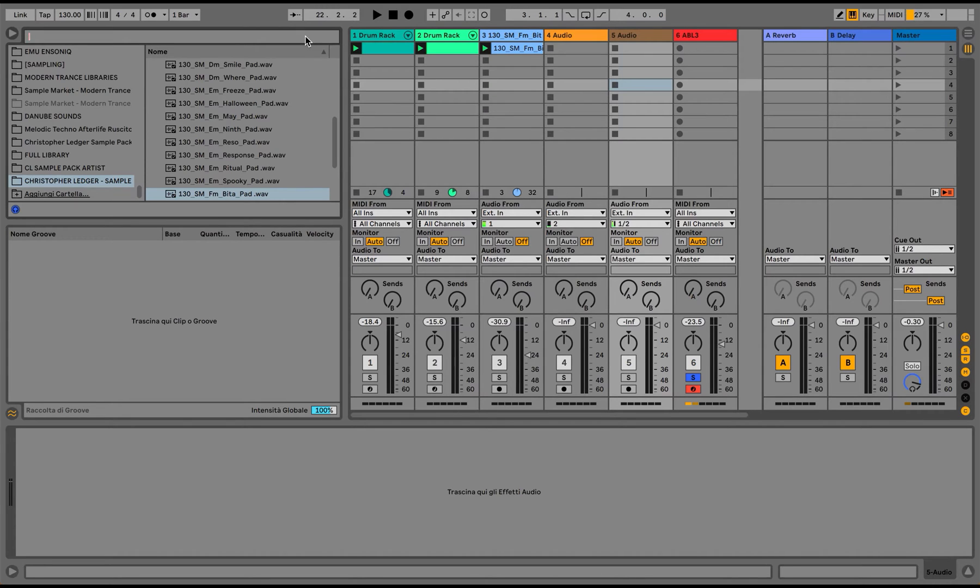
type("kick")
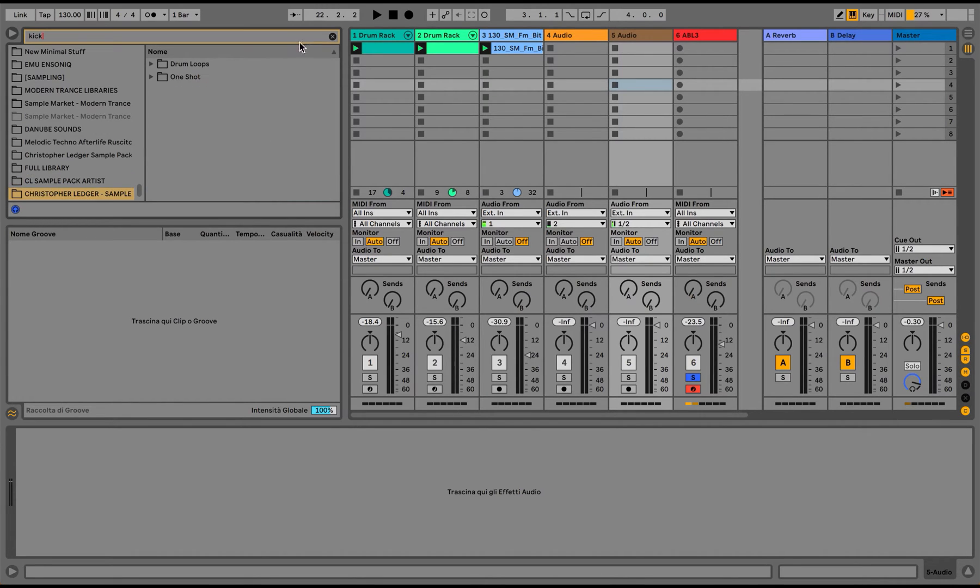
left_click(150, 77)
left_click(160, 89)
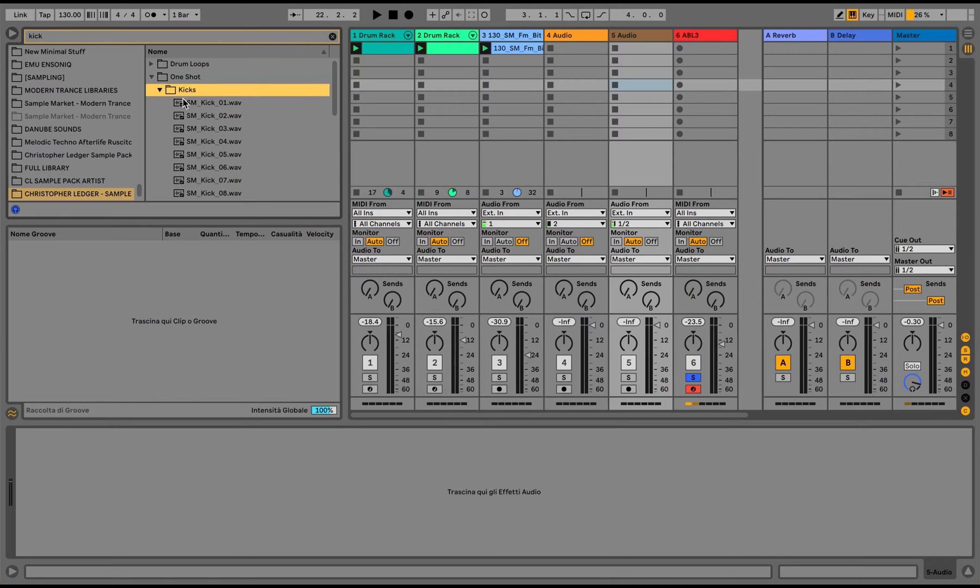
left_click_drag(190, 103, 641, 49)
left_click(629, 378)
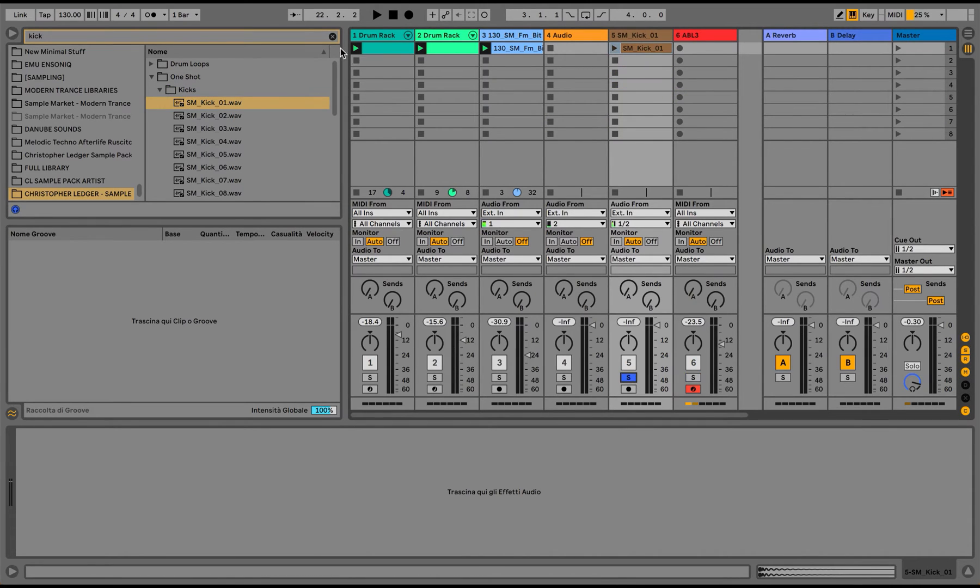
Search the audio effects for "spectr" and add Spectral Resonator to the SM_Kick_01 track
left_click(332, 36)
scroll(102, 88, "up", 15)
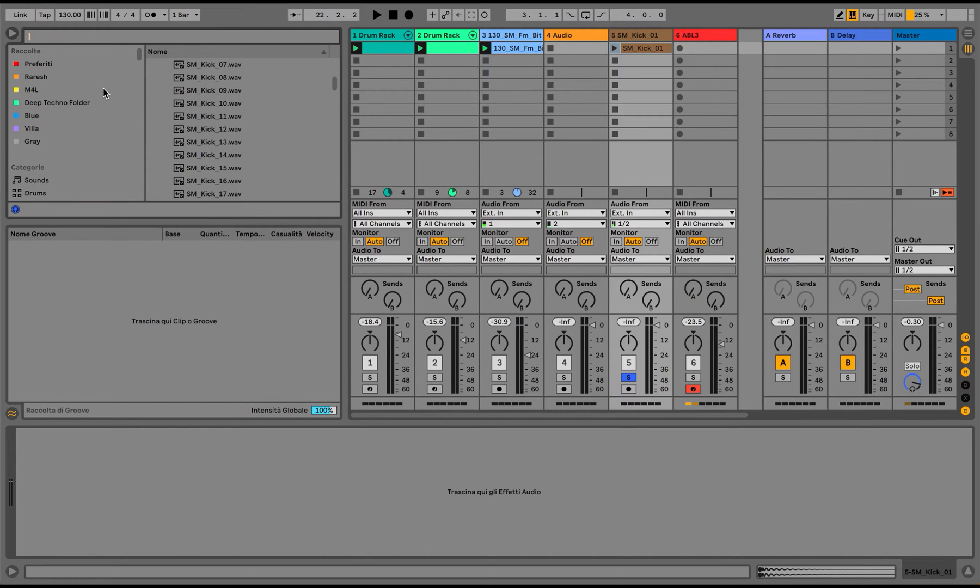
left_click(73, 109)
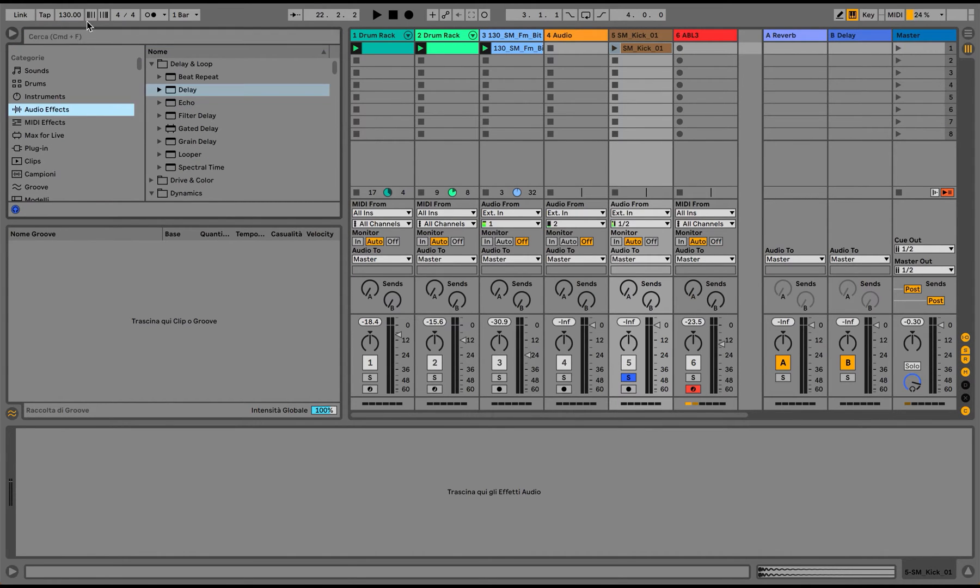
type("spectr")
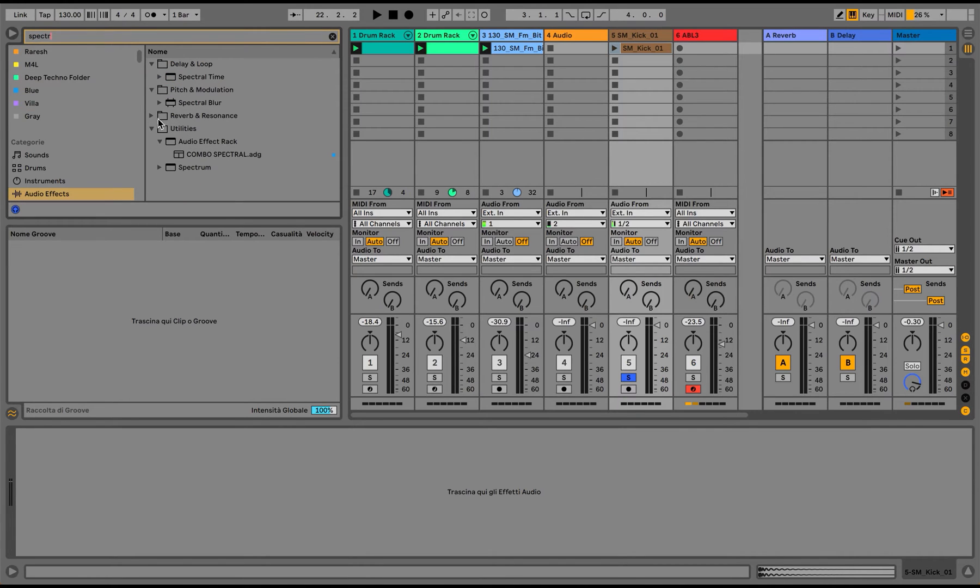
left_click(180, 115)
left_click_drag(191, 103, 631, 379)
Search the audio effects for "spectr" again and add Spectrum after the Spectral Resonator
left_click(333, 37)
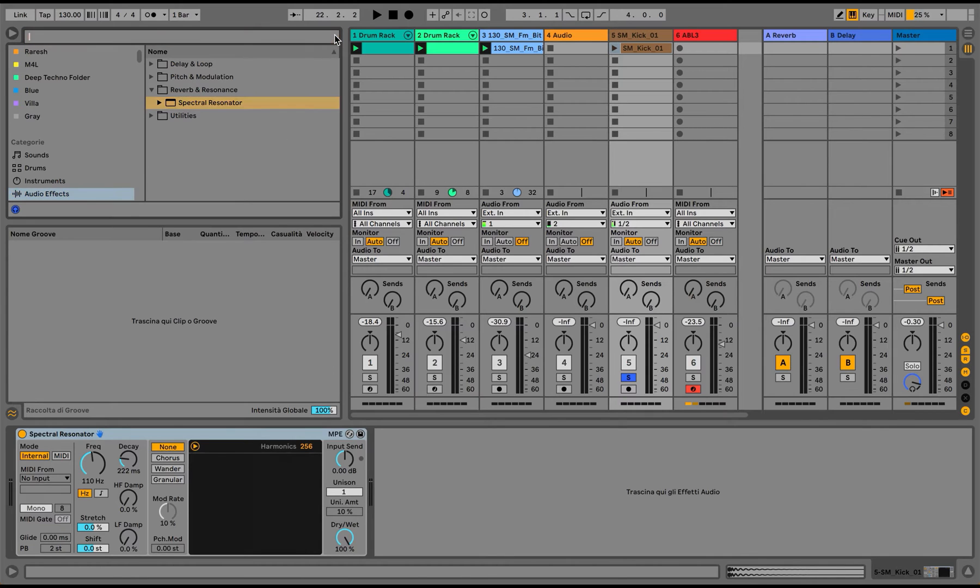
type("spectr")
left_click(154, 115)
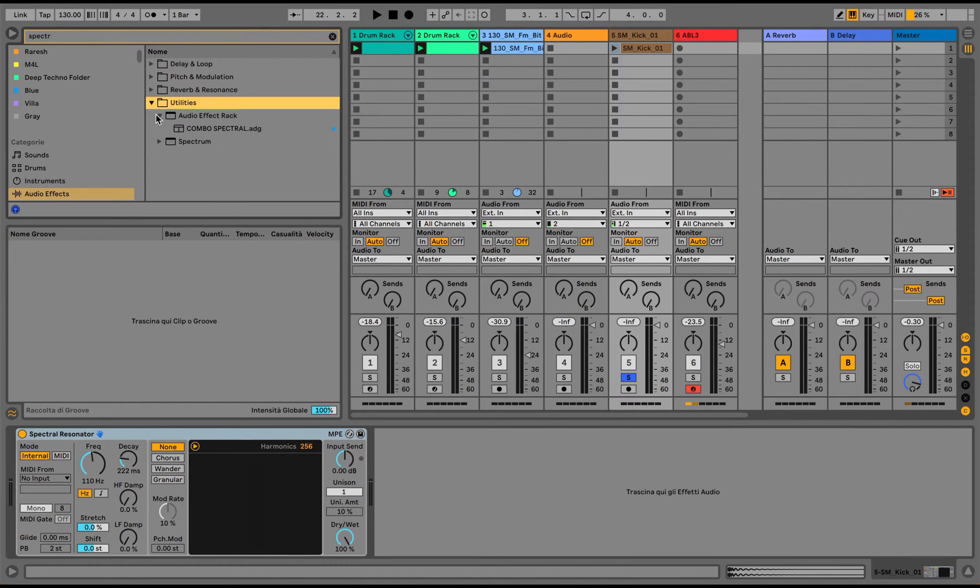
double_click(179, 140)
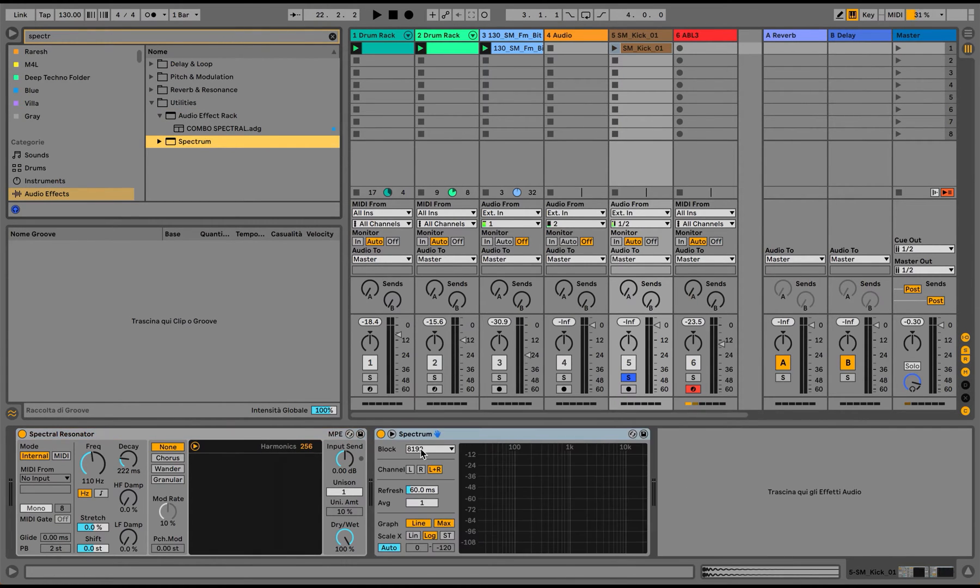
Bypass the Spectral Resonator, enlarge the Spectrum display, and play the kick to examine the note at its peak
left_click(22, 434)
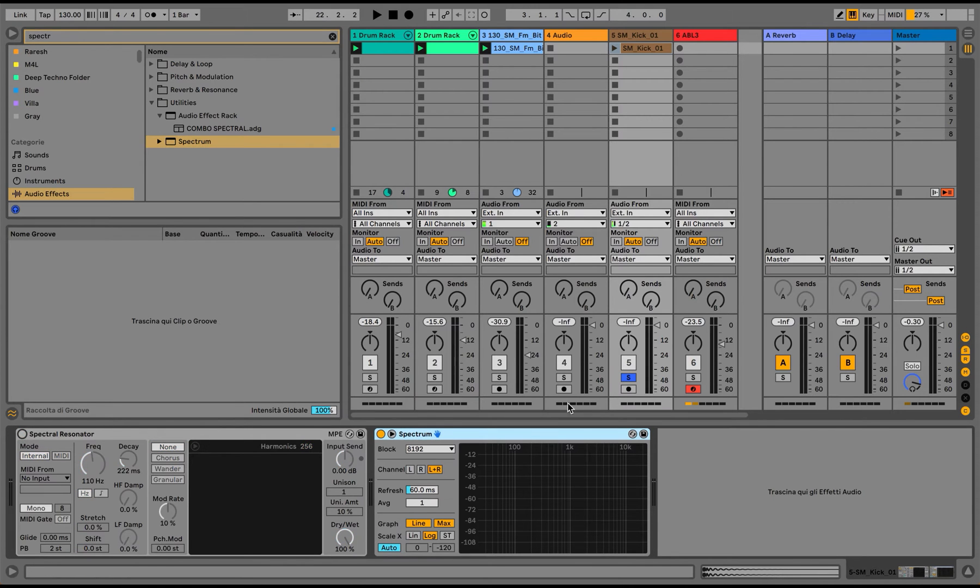
left_click(392, 434)
key("space")
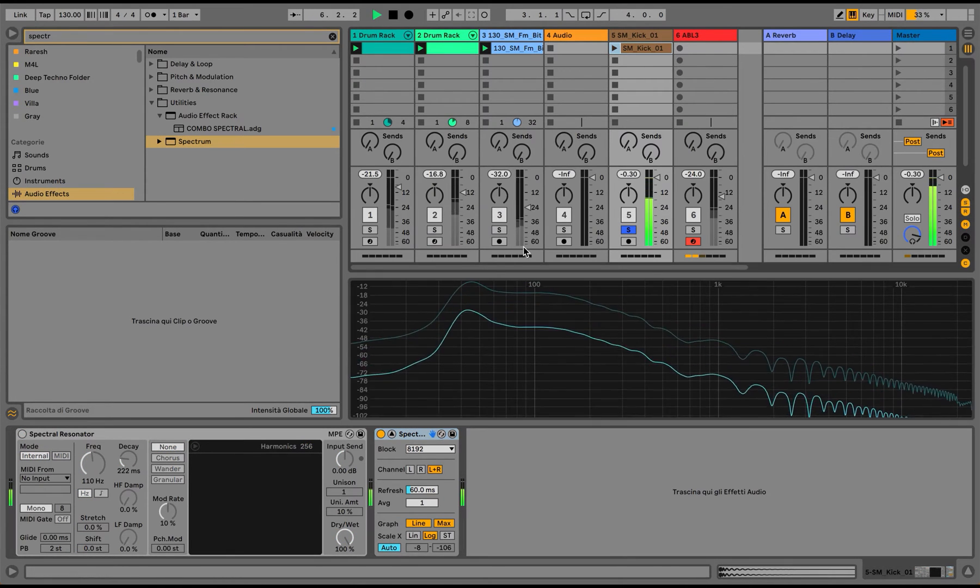
mouse_move(472, 284)
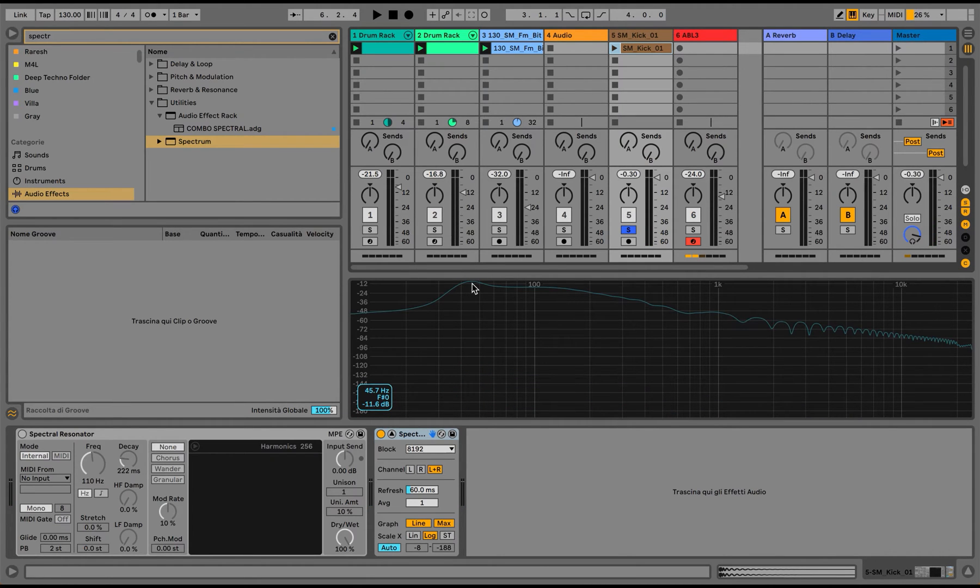
Lower the SM_Kick_01 track's volume and replay its clip
left_click_drag(656, 178, 657, 196)
key("space")
key("space")
left_click(616, 50)
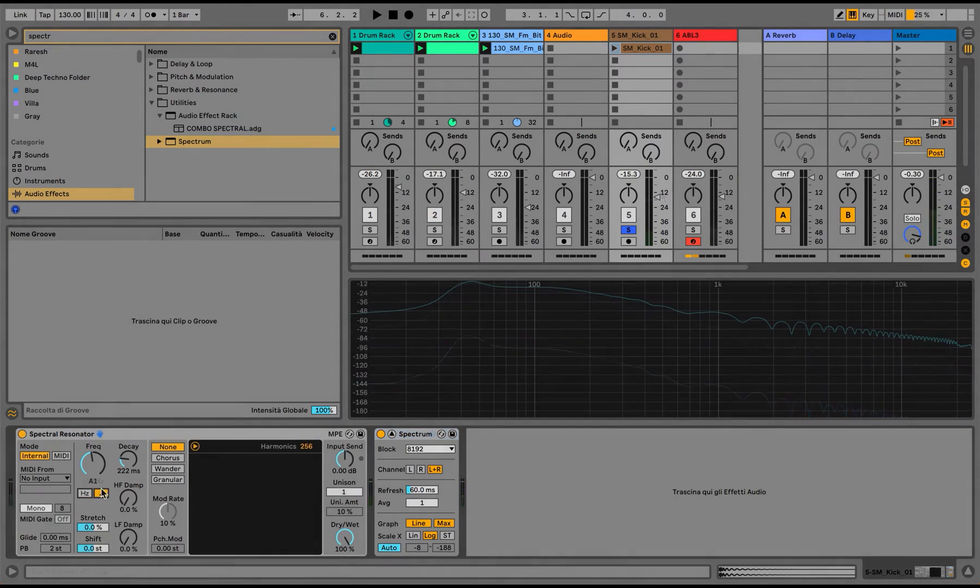
Switch the Spectral Resonator's frequency to note mode, set it to C2, and replay the kick to check its peak
left_click(101, 494)
left_click_drag(92, 466, 92, 463)
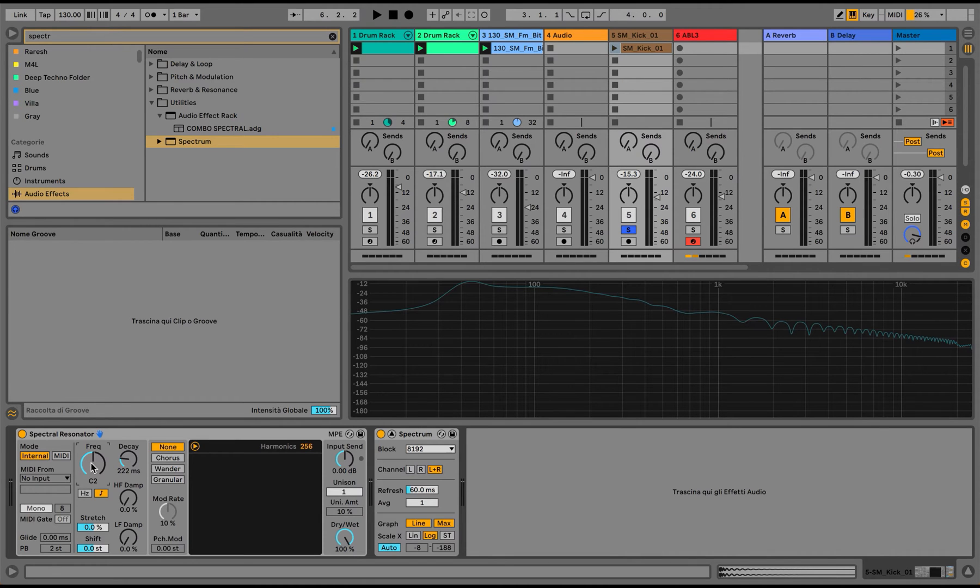
left_click(613, 48)
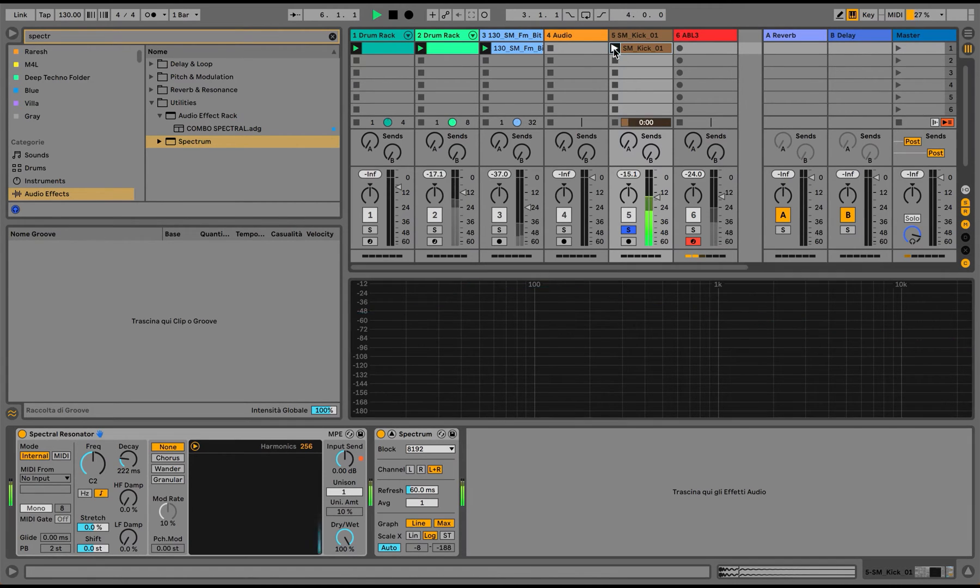
mouse_move(556, 287)
key("space")
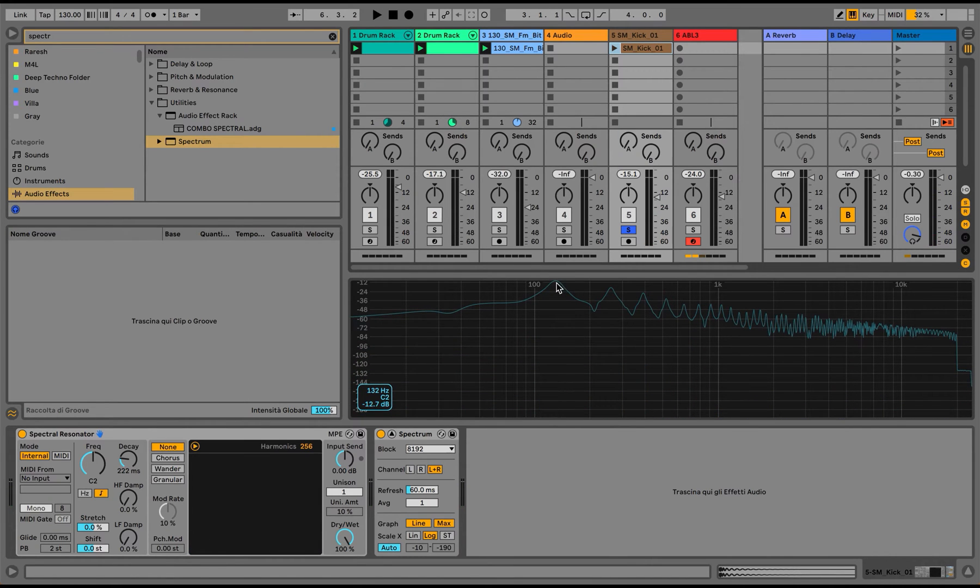
Set the Spectral Resonator's frequency to F#1 and replay the kick to check its peak in Spectrum
left_click(83, 478)
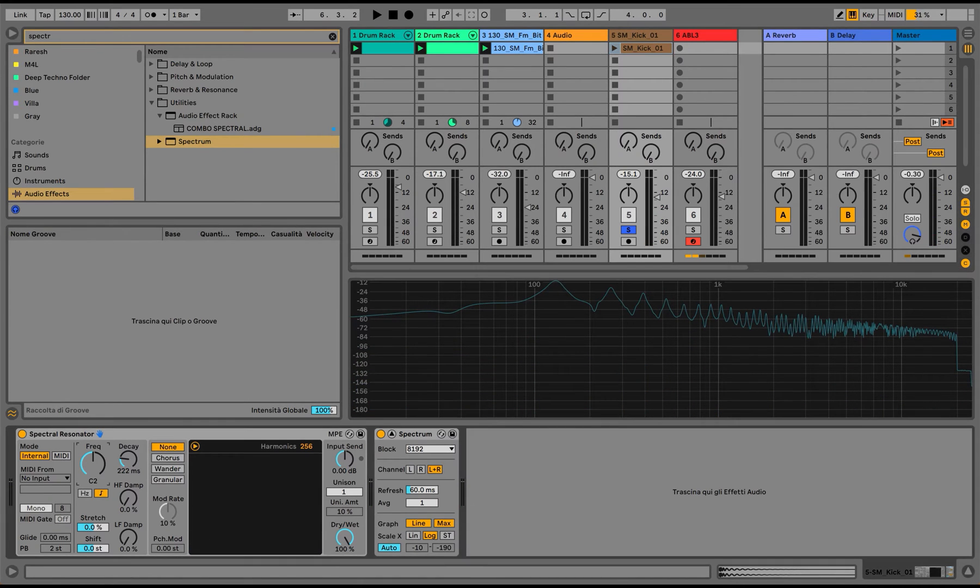
left_click_drag(83, 478, 83, 499)
left_click(616, 48)
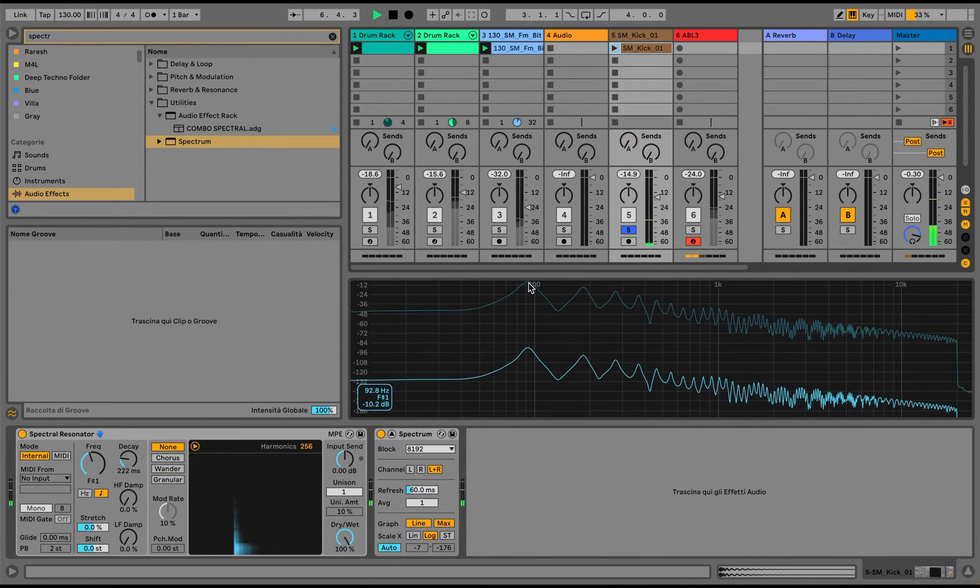
key("space")
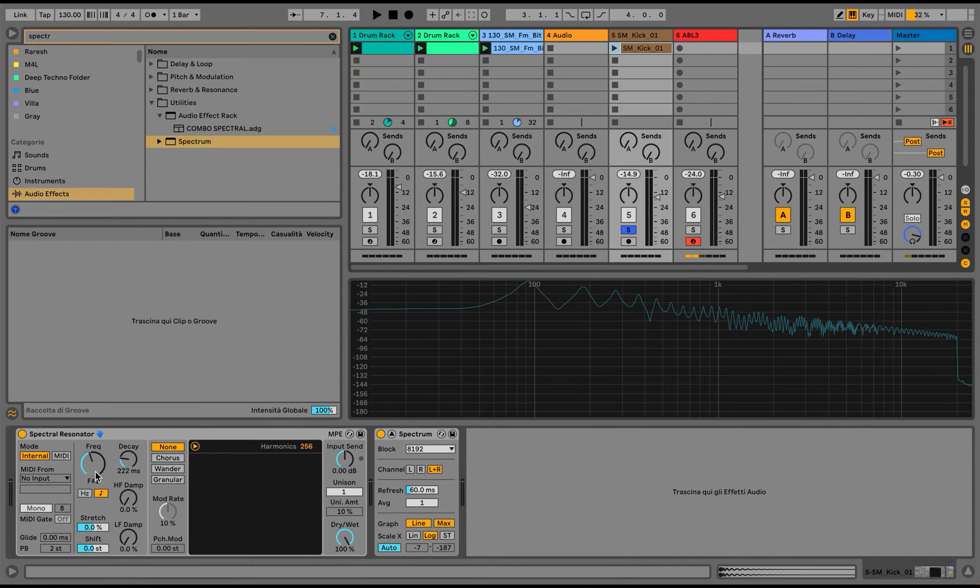
Set the Spectral Resonator's frequency to A1, and unsolo and delete the SM_Kick_01 track
left_click_drag(96, 477, 92, 472)
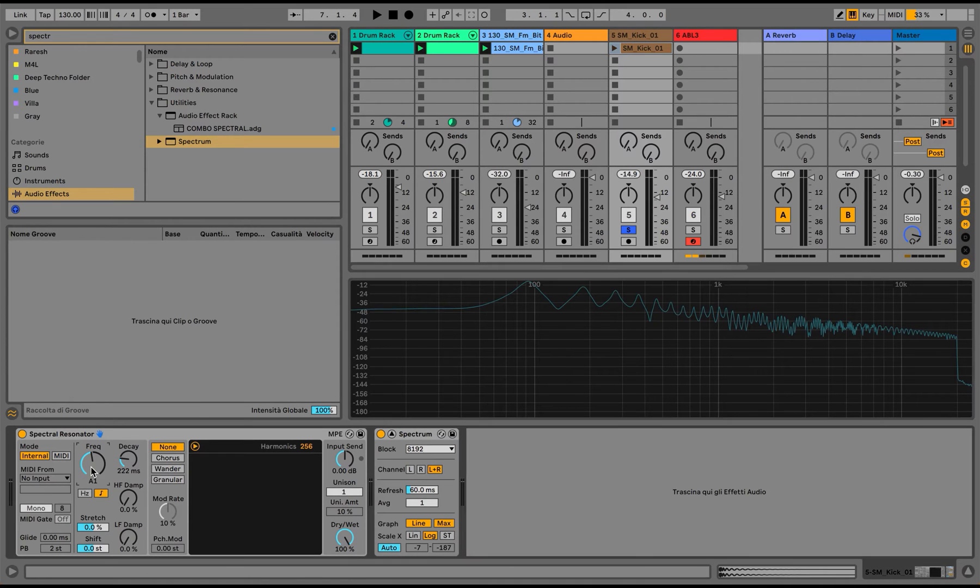
left_click(629, 230)
left_click(633, 37)
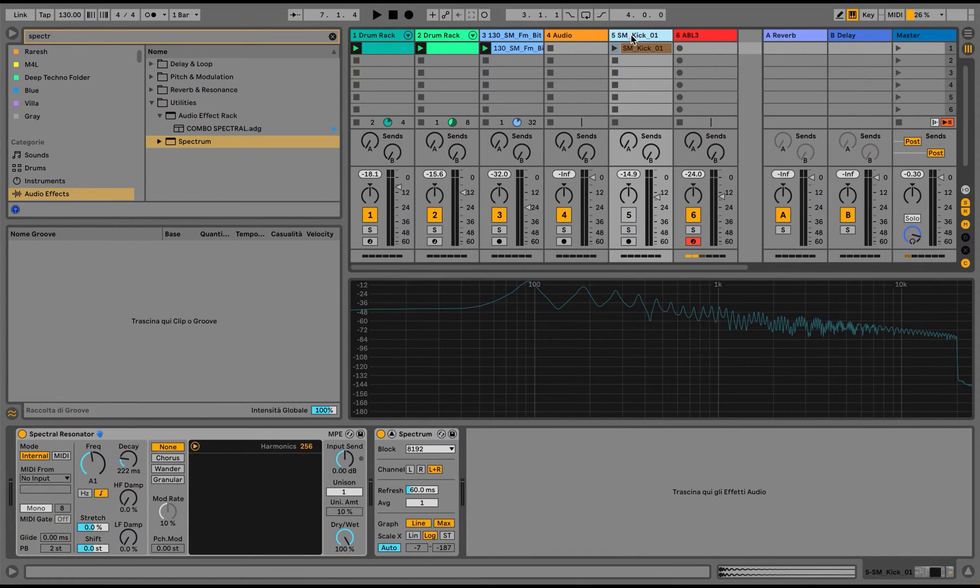
key("Delete")
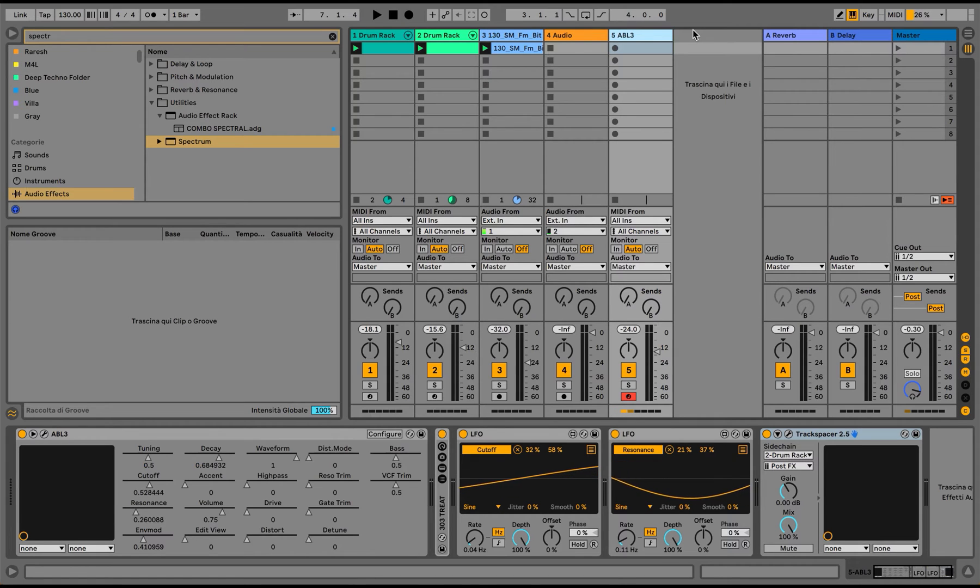
Play the set, raise the ABL3 track's volume slightly, and mute that track before stopping playback
left_click(694, 68)
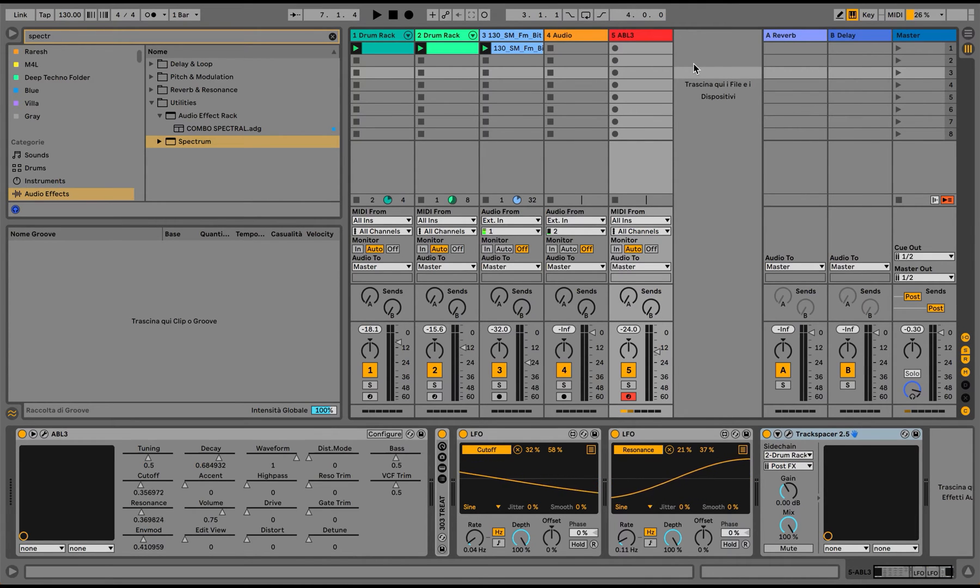
key("space")
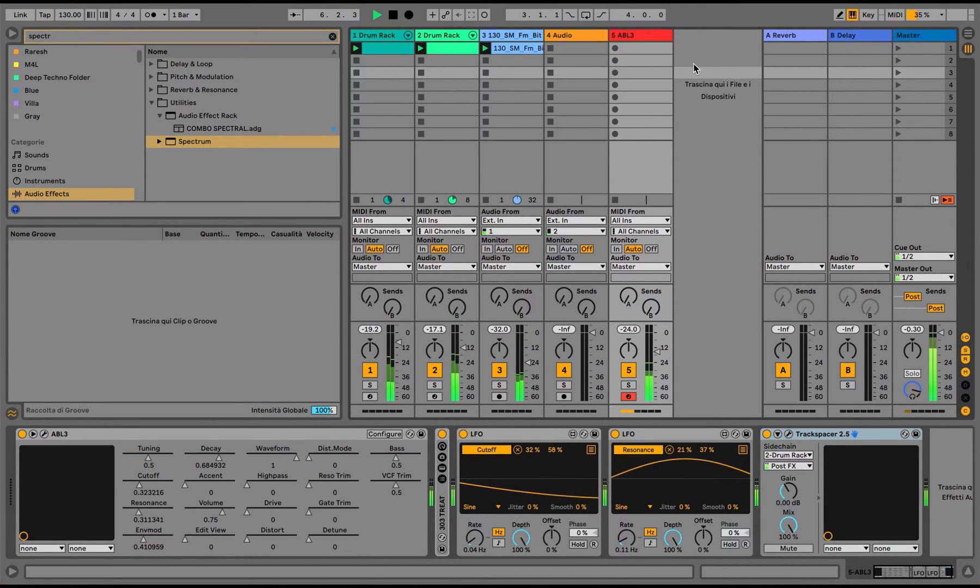
left_click_drag(657, 350, 657, 348)
left_click(628, 370)
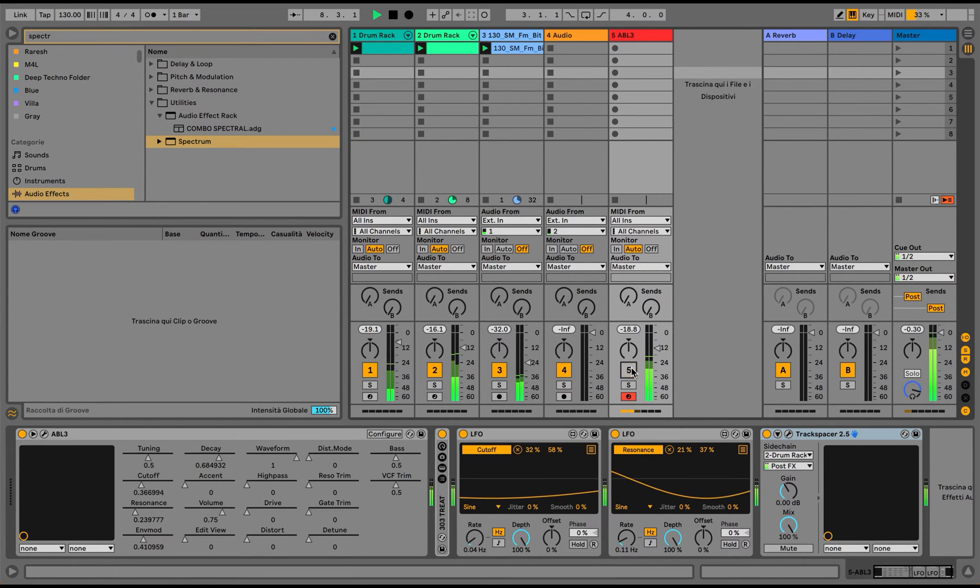
key("space")
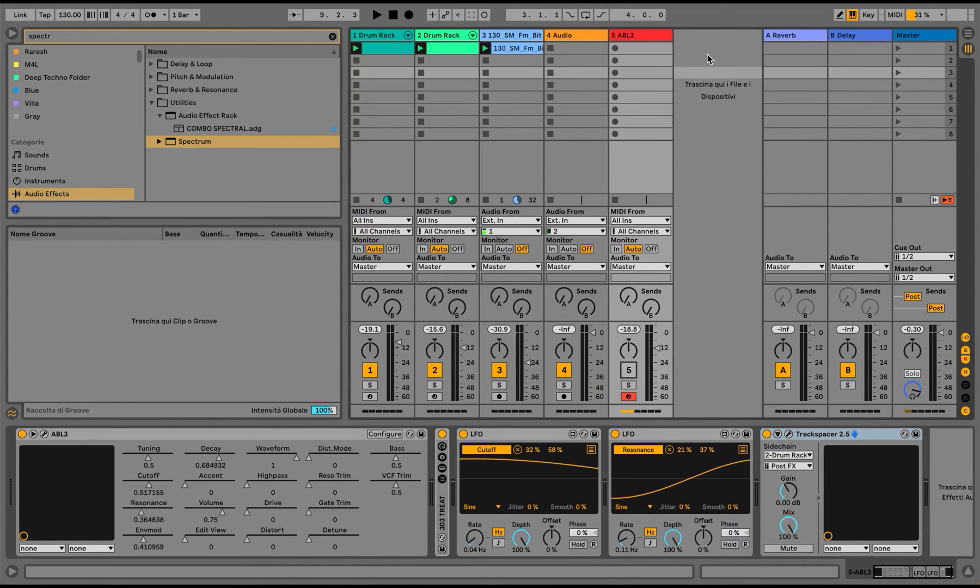
Clear the effect search, open the Christopher Ledger sample pack folder, collapse its One Shot folder, and expand Scratches FX
left_click(704, 55)
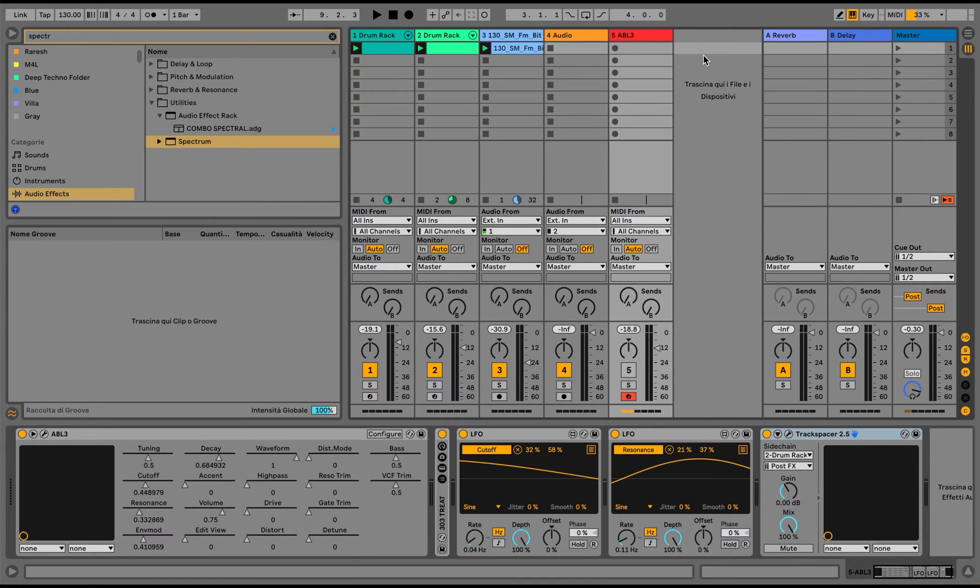
left_click(332, 36)
scroll(71, 157, "down", 10)
left_click(75, 181)
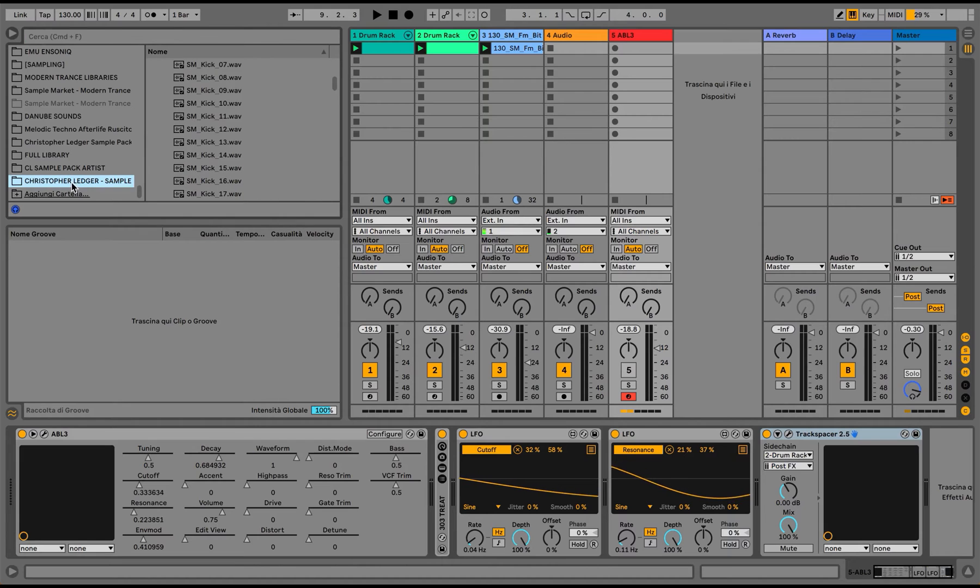
left_click(160, 141)
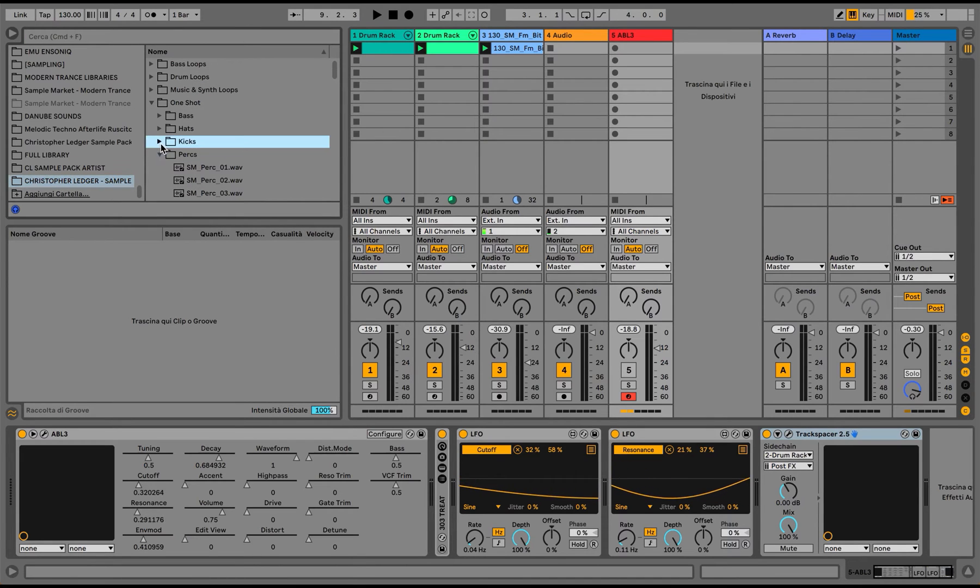
left_click(152, 103)
left_click(153, 115)
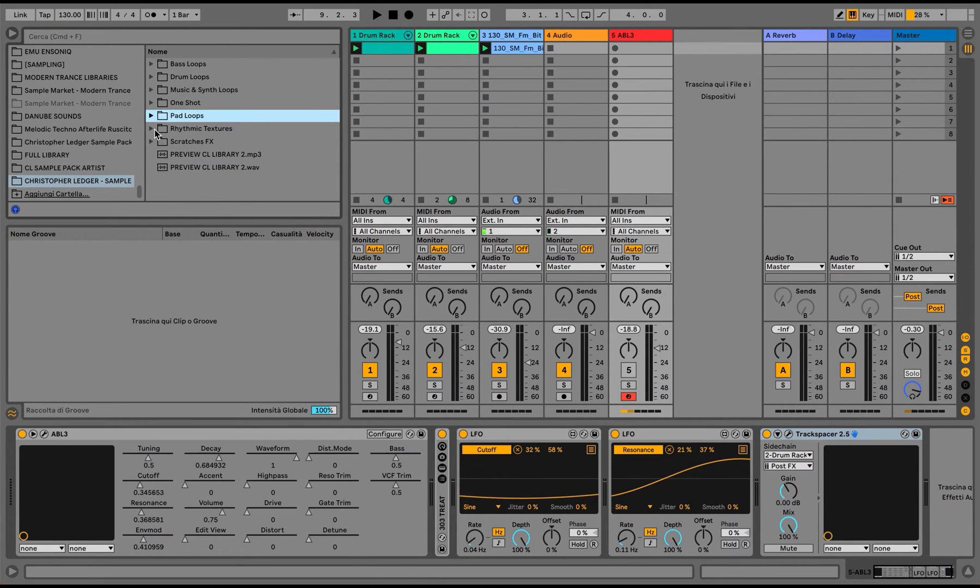
left_click(152, 141)
scroll(210, 145, "down", 8)
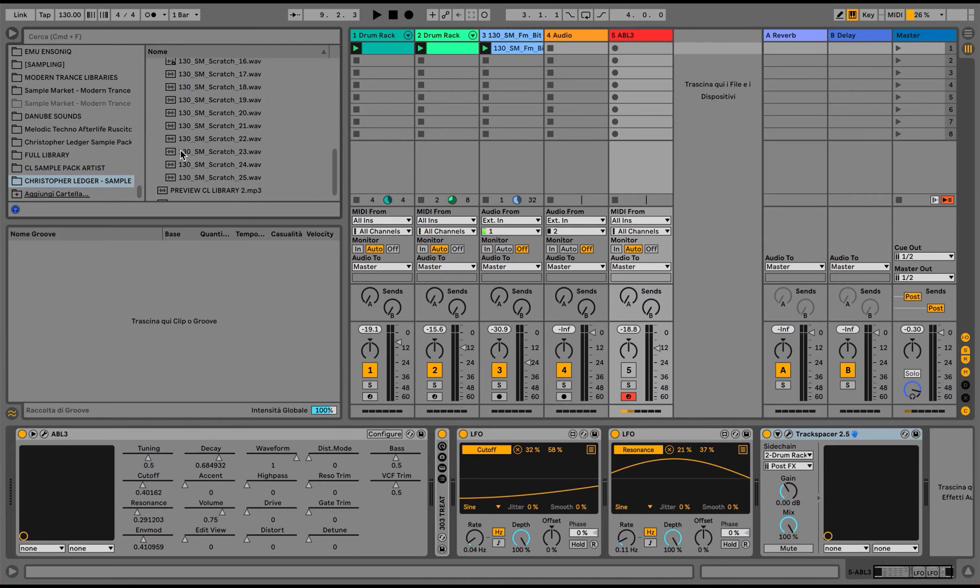
Audition the scratch samples one by one from 130_SM_Scratch_22.wav back to 130_SM_Scratch_16.wav
left_click(226, 135)
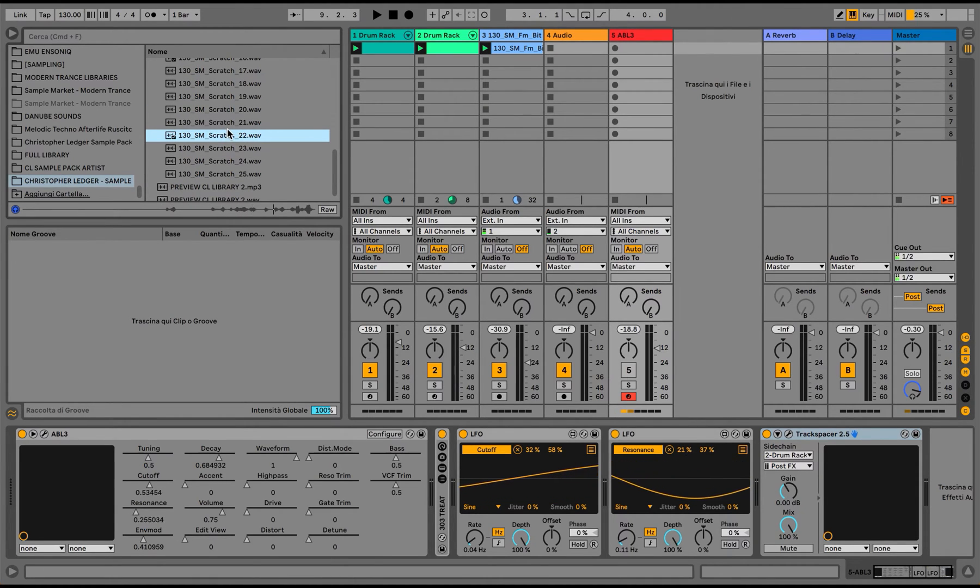
left_click(225, 124)
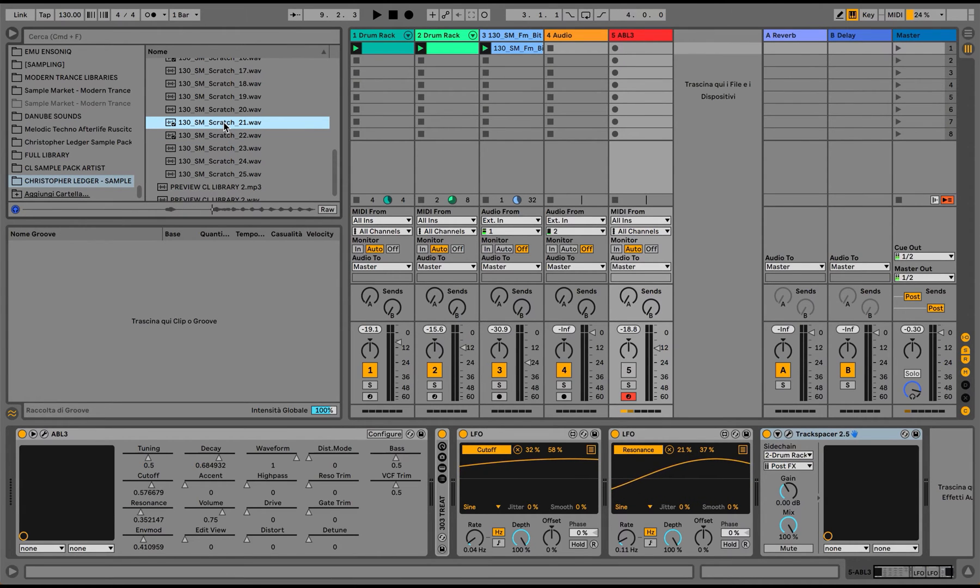
key("Up")
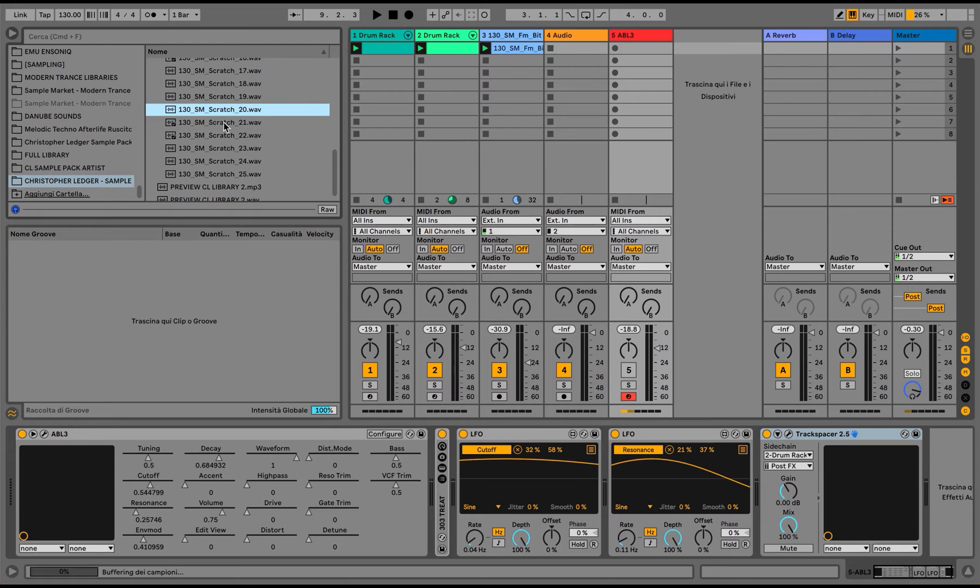
key("Up")
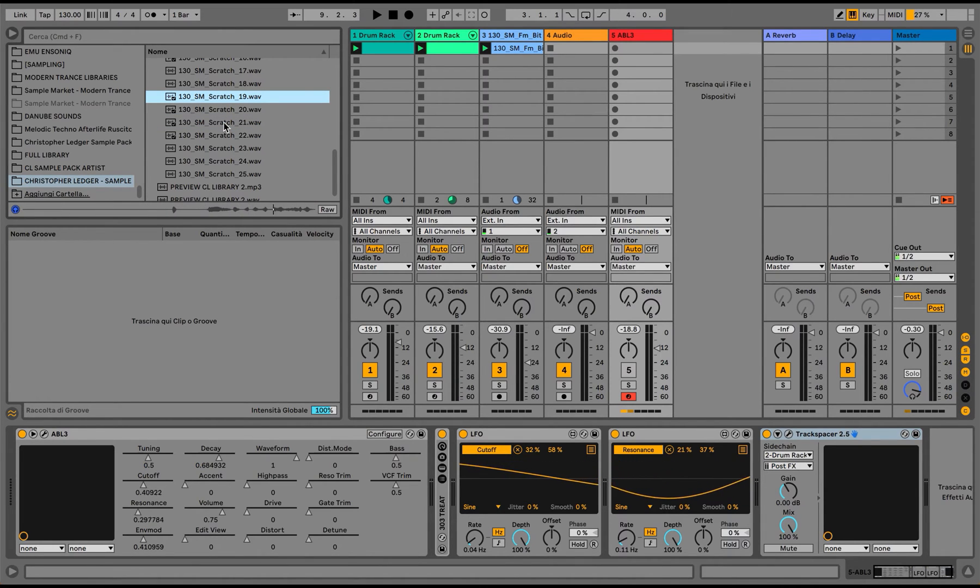
key("Up")
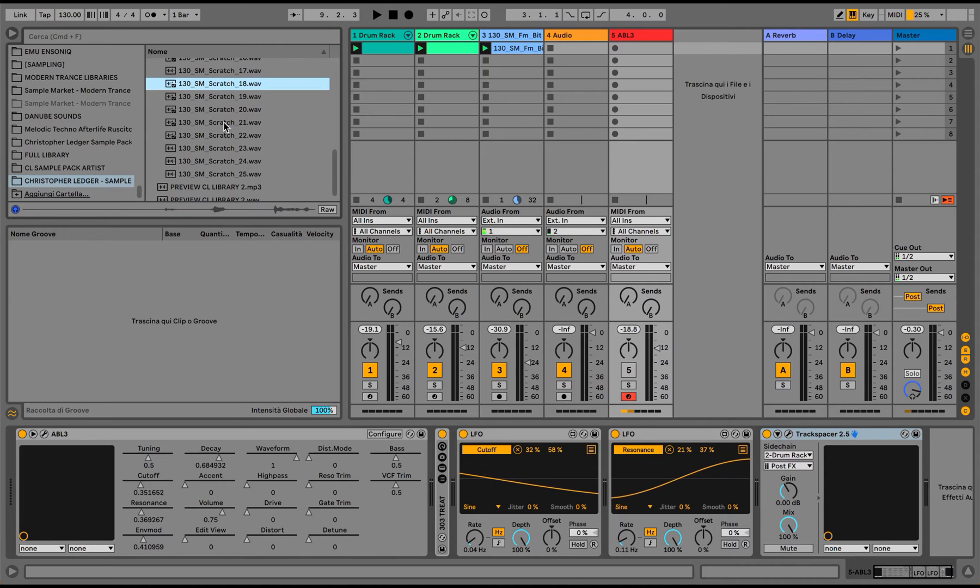
key("Up")
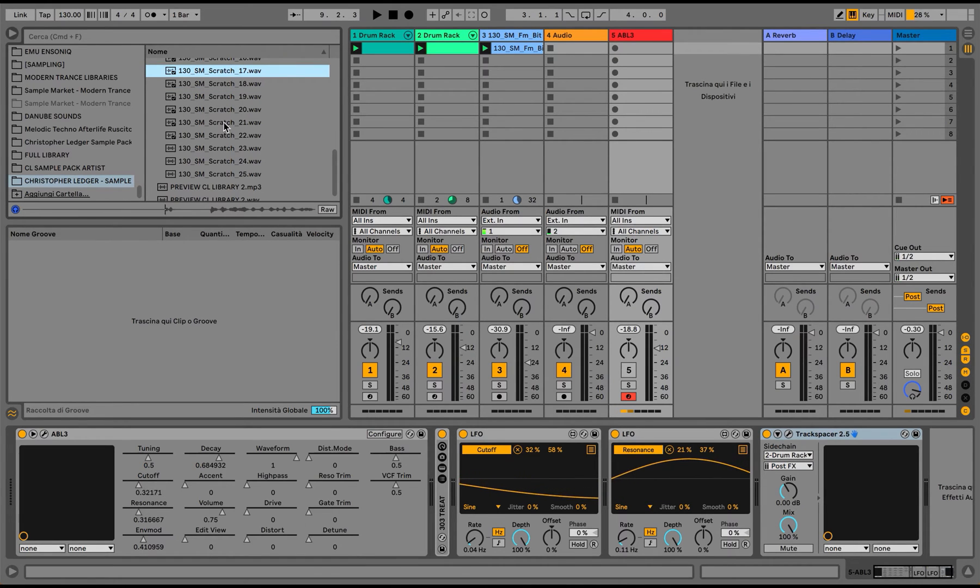
key("Up")
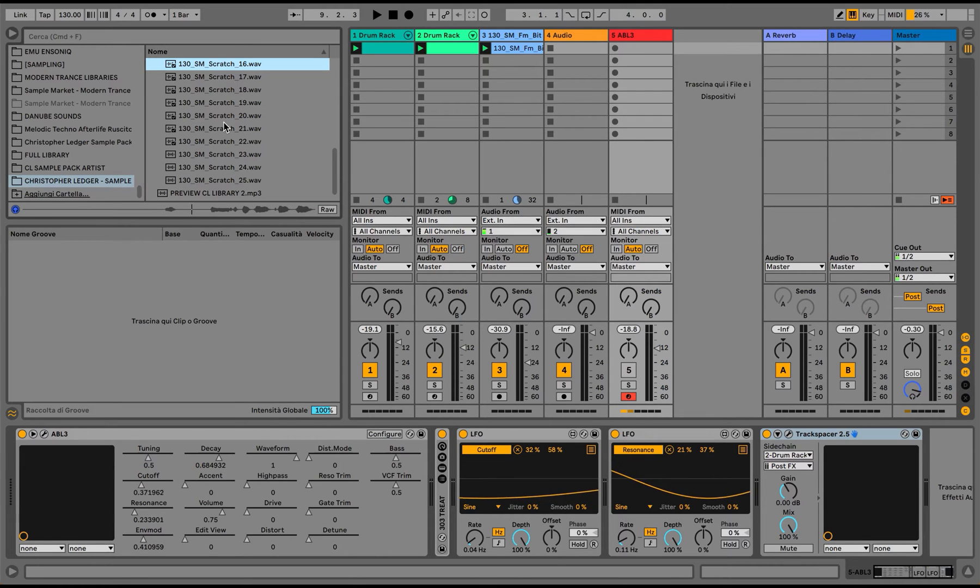
Place 130_SM_Scratch_16.wav in the first slot of a new soloed track, and add an empty audio track after it
left_click_drag(213, 65, 682, 49)
left_click_drag(680, 89, 684, 86)
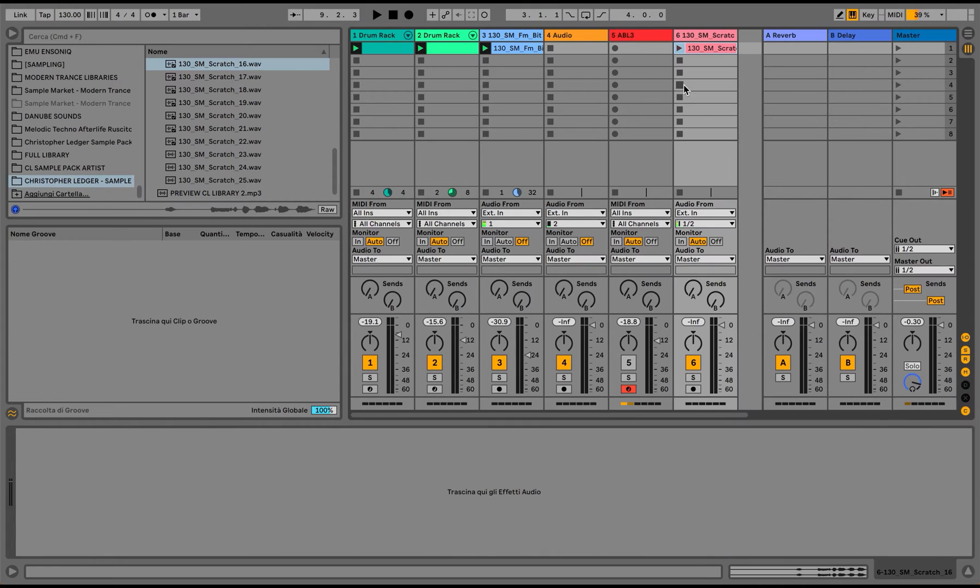
left_click(693, 377)
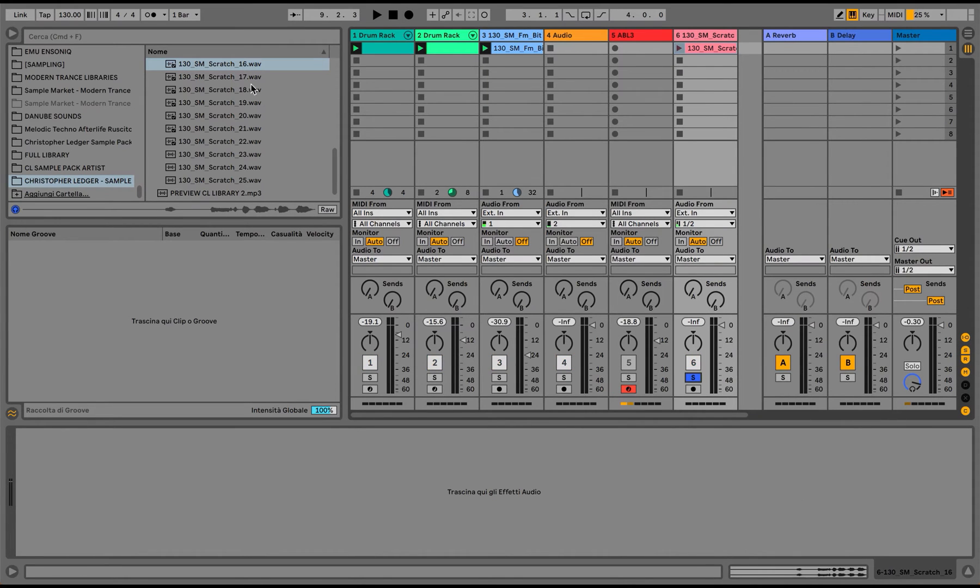
scroll(63, 104, "up", 15)
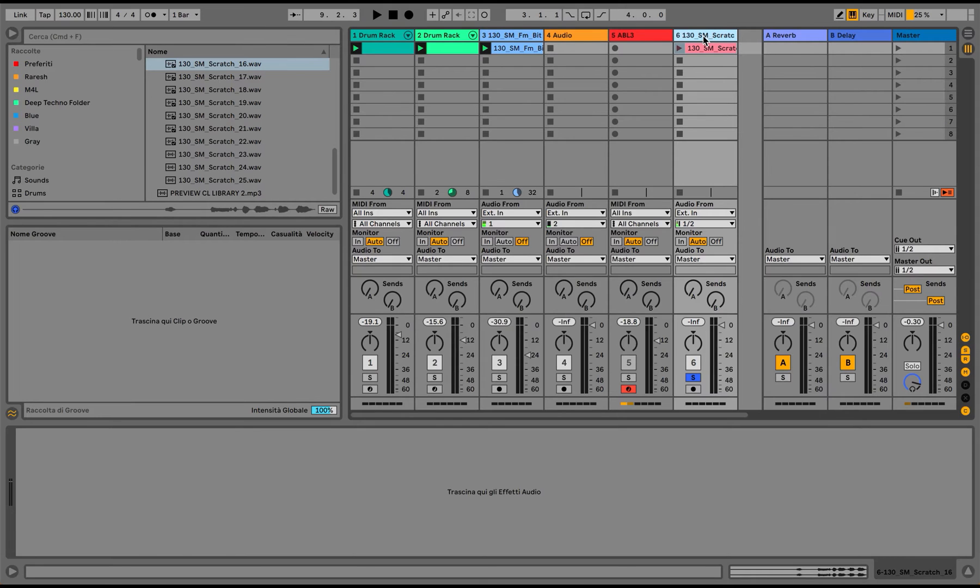
key("super+t")
Search the audio effects for "spectr" and find Spectral Resonator under Reverb & Resonance
scroll(43, 166, "down", 3)
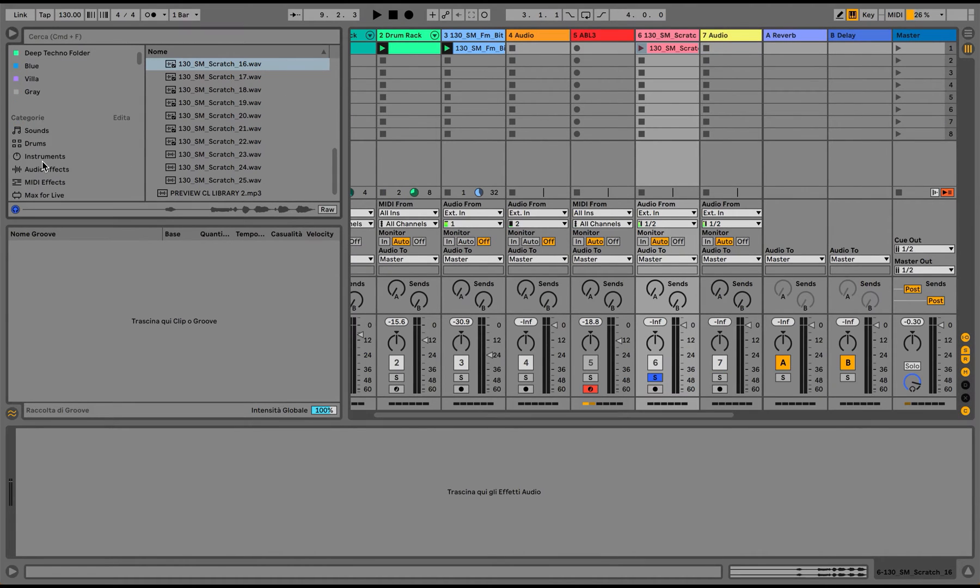
left_click(40, 135)
left_click(89, 35)
type("spectr")
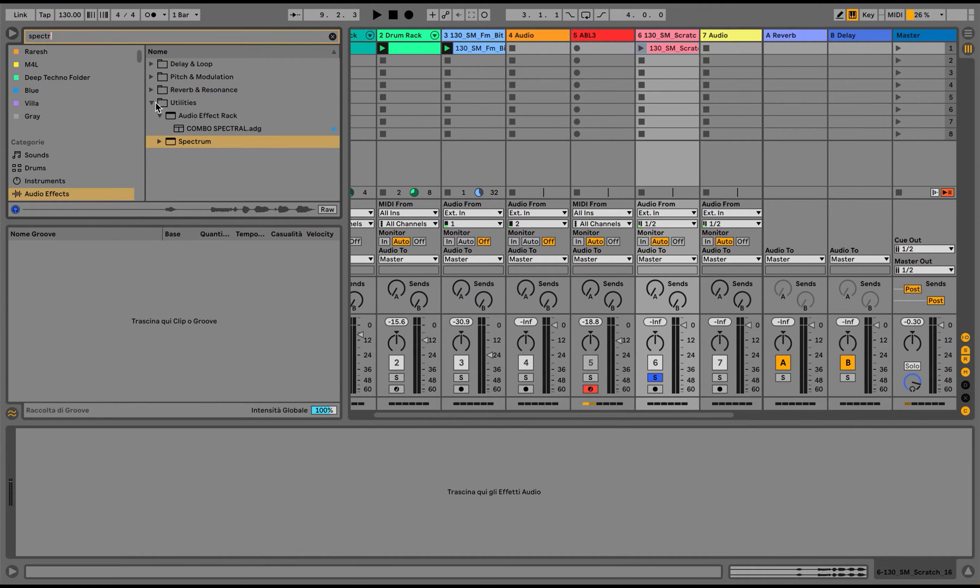
left_click(153, 89)
left_click(177, 102)
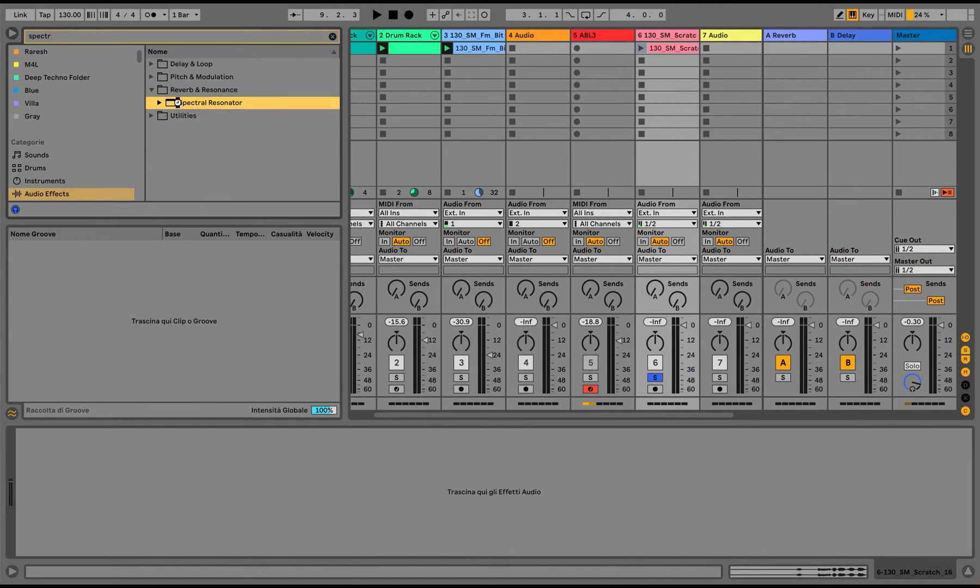
Load Spectral Resonator on the 130_SM_Scratch_16 track and set it to note mode at F1, Chorus modulation and 1.04 s decay
left_click(470, 50)
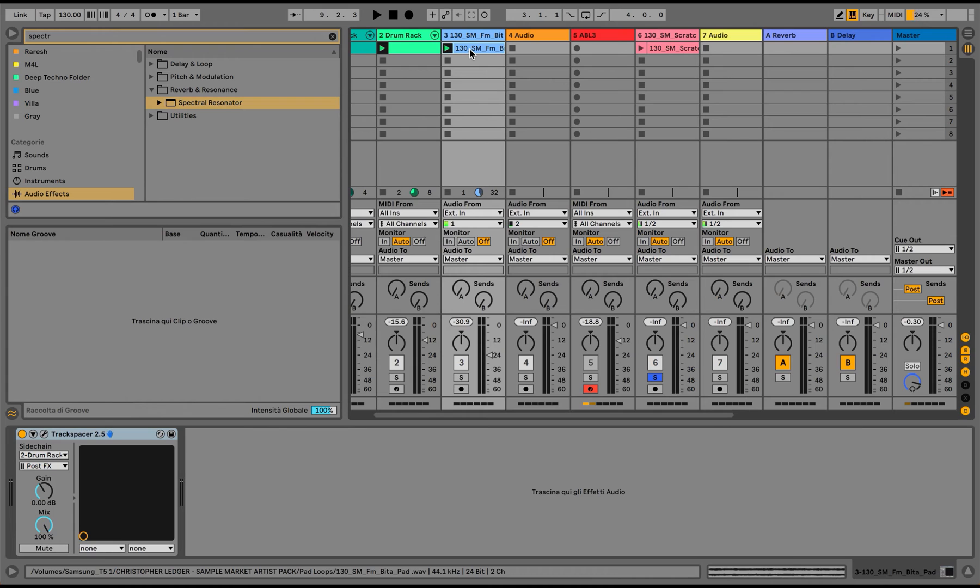
scroll(655, 62, "right", 3)
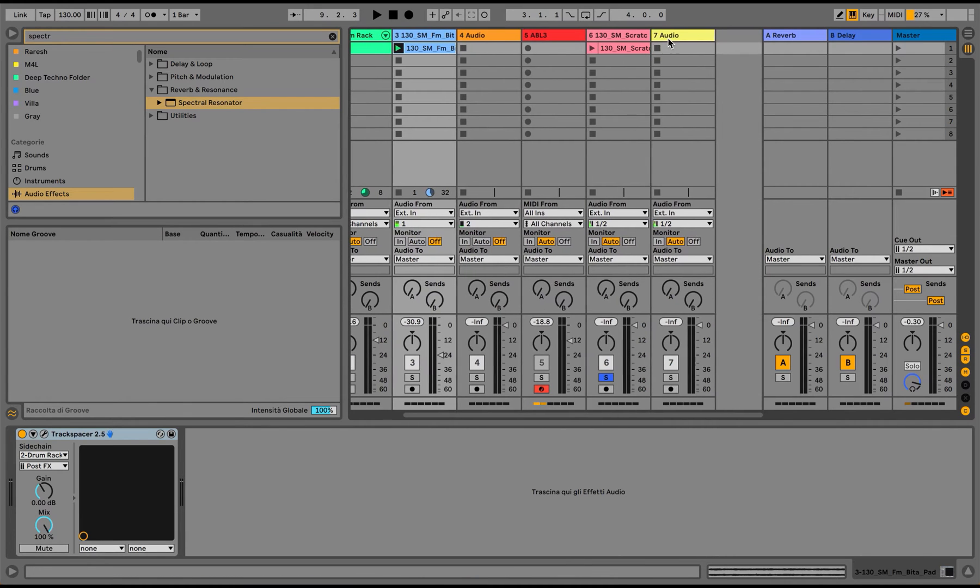
left_click(643, 38)
left_click(101, 494)
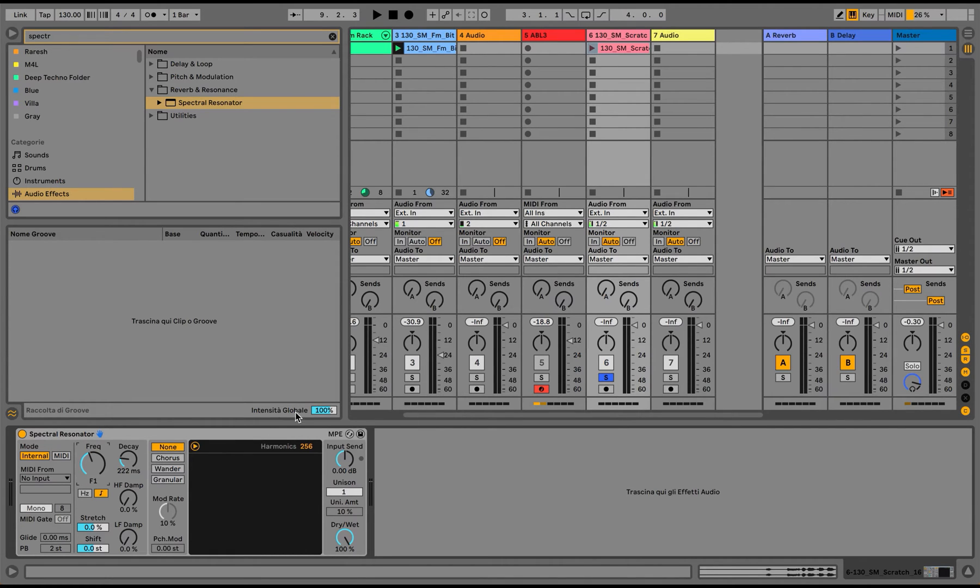
left_click(168, 459)
Arm the 7 Audio track for recording and set its audio input to Resampling
left_click(606, 389)
left_click(672, 388)
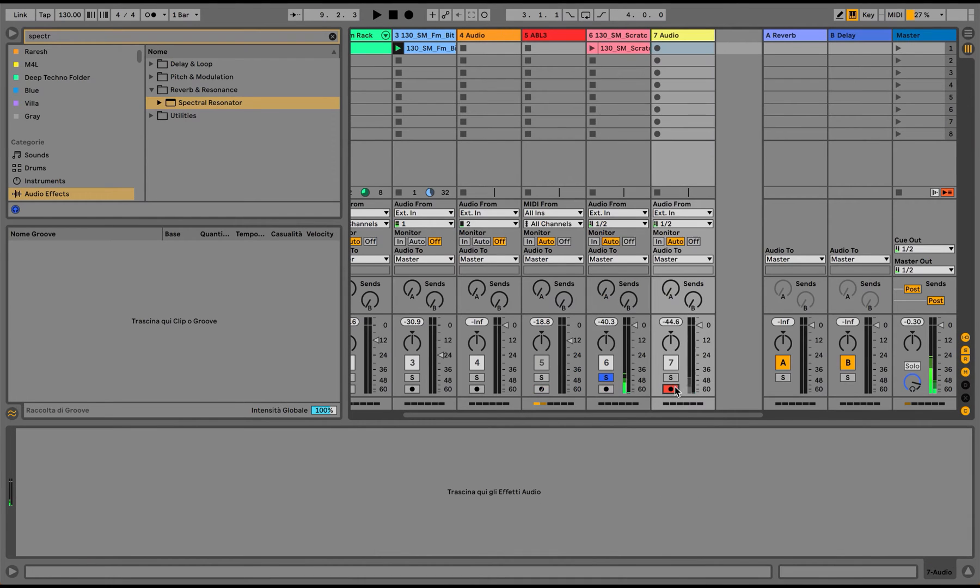
left_click(674, 217)
Turn monitoring off on the 130_SM_Scratch_16 track and lower the track's volume
left_click(606, 389)
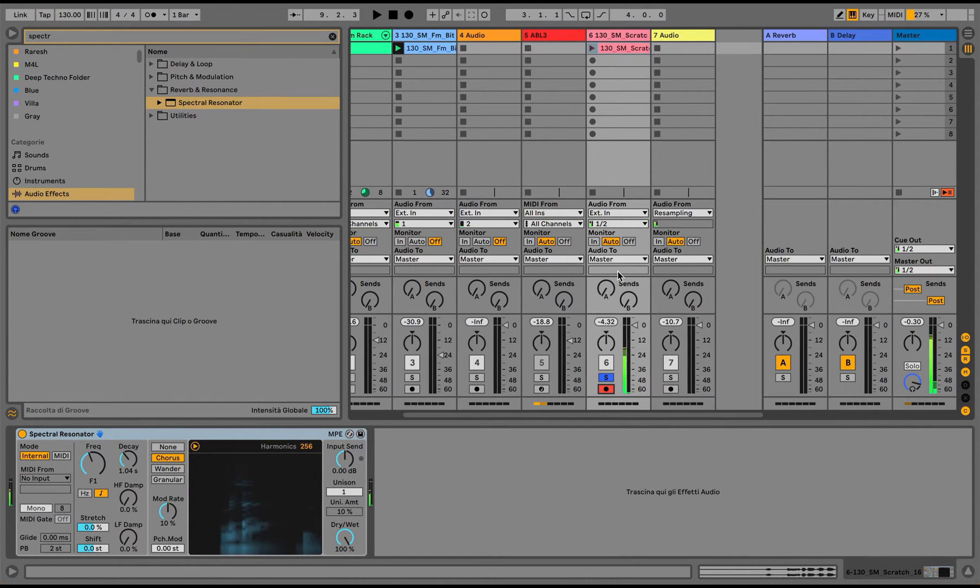
left_click(629, 241)
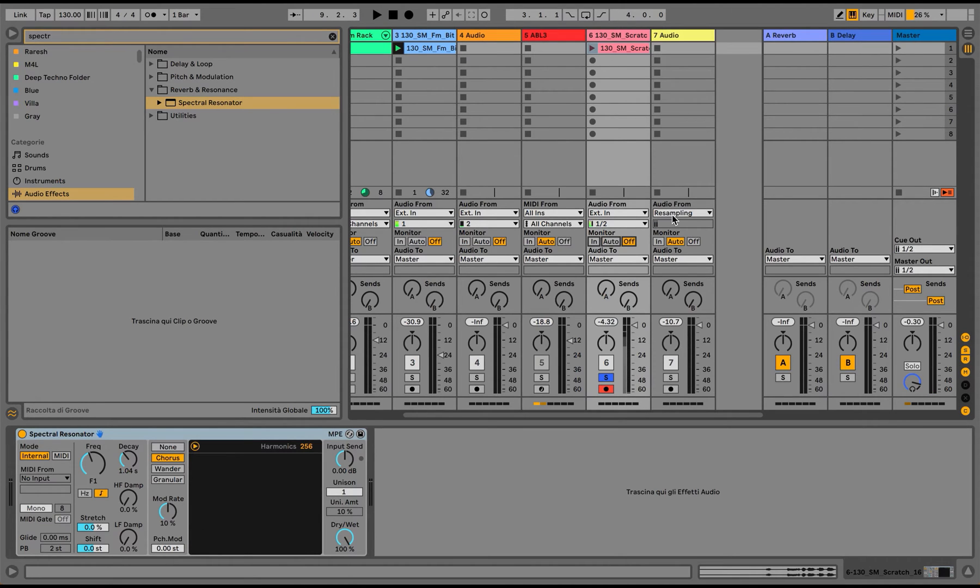
left_click(634, 346)
Arm the 7 Audio track, launch the 130_SM_Scratch_16 clip, and record its resampled output into the first slot
left_click(671, 389)
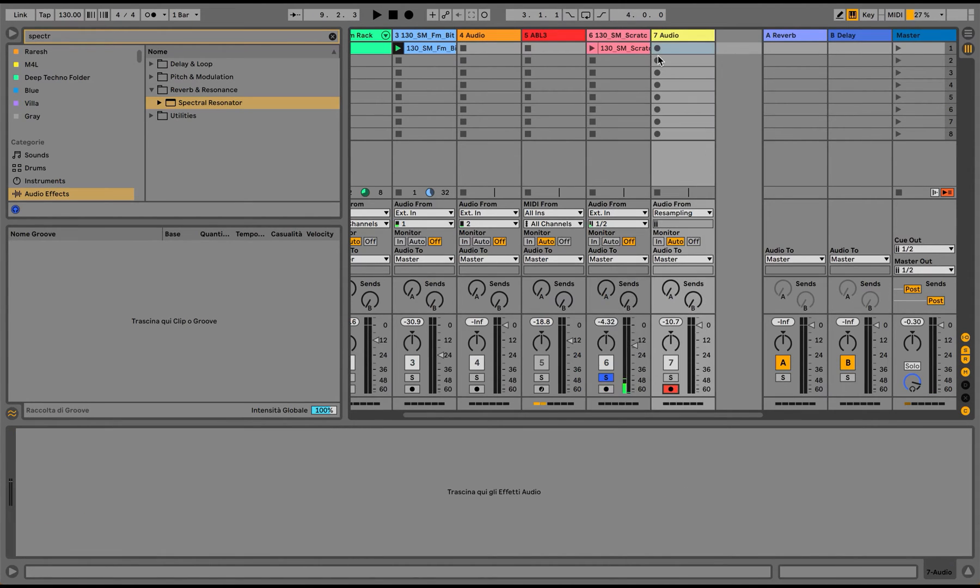
left_click(593, 48)
left_click(657, 49)
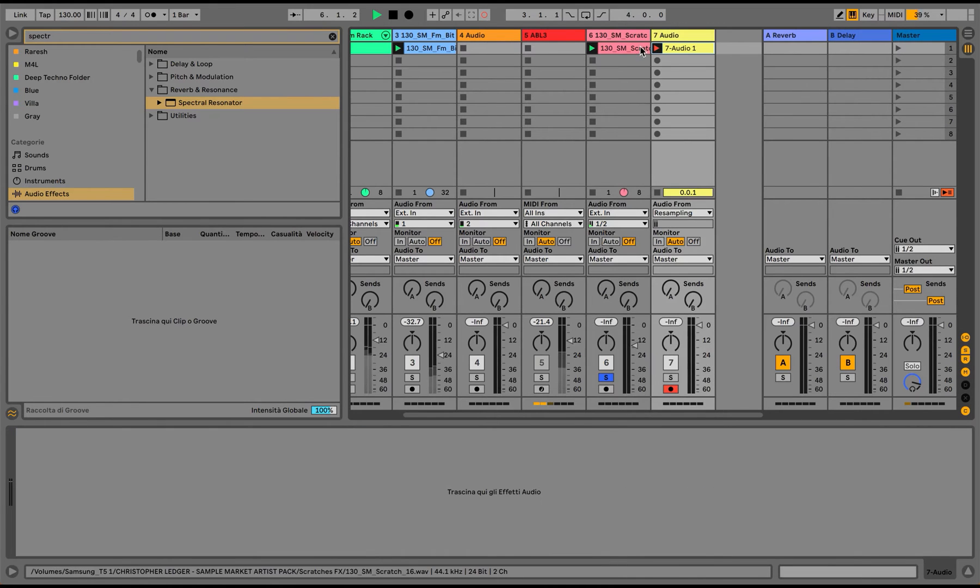
Open the 130_SM_Scratch_16 clip, set its warp mode to Re-Pitch, and double its BPM to 260
double_click(629, 48)
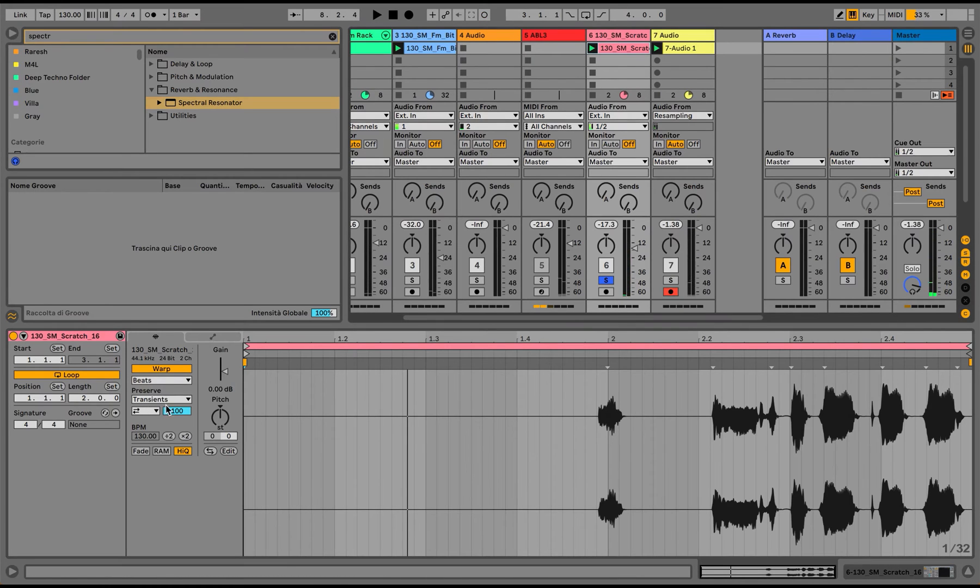
left_click(156, 381)
left_click(155, 380)
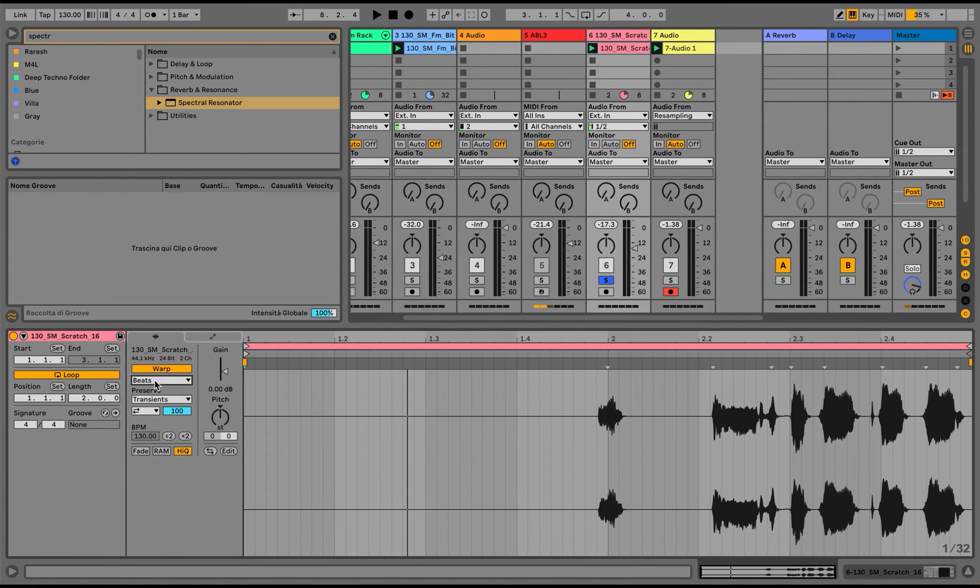
left_click(155, 380)
left_click(155, 381)
left_click(155, 380)
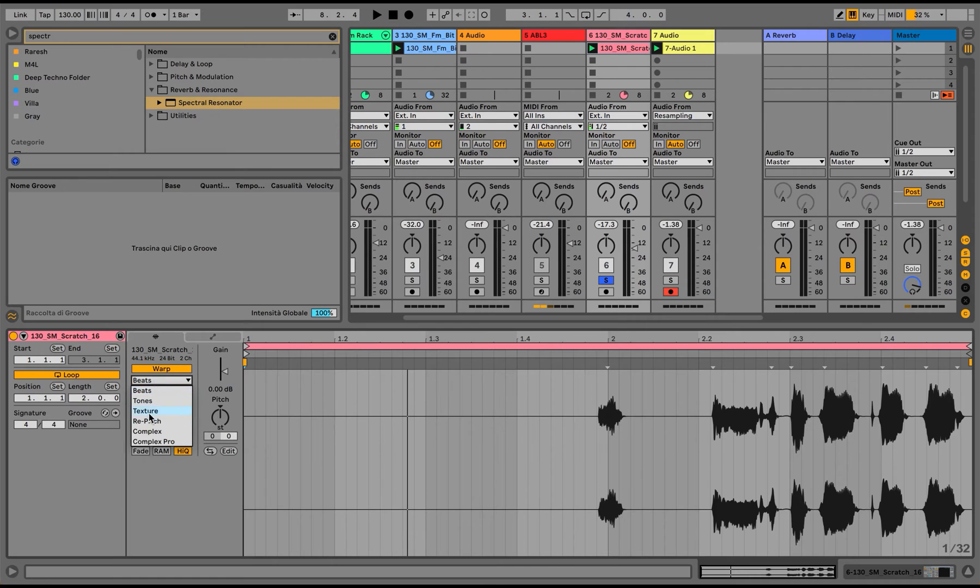
left_click(149, 418)
left_click(186, 437)
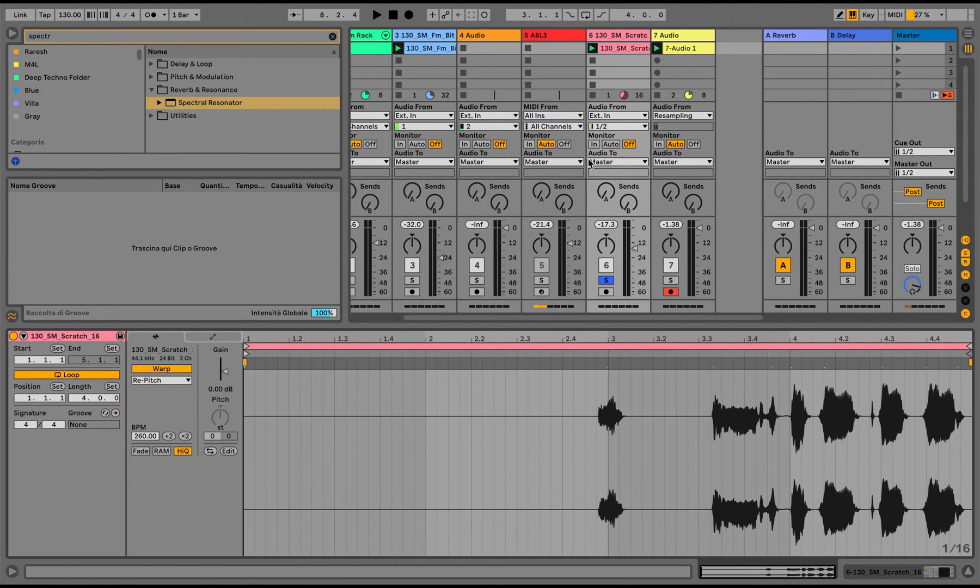
Record the re-pitched scratch through Spectral Resonator into the second slot of the 7 Audio track, and stop playback
left_click(658, 60)
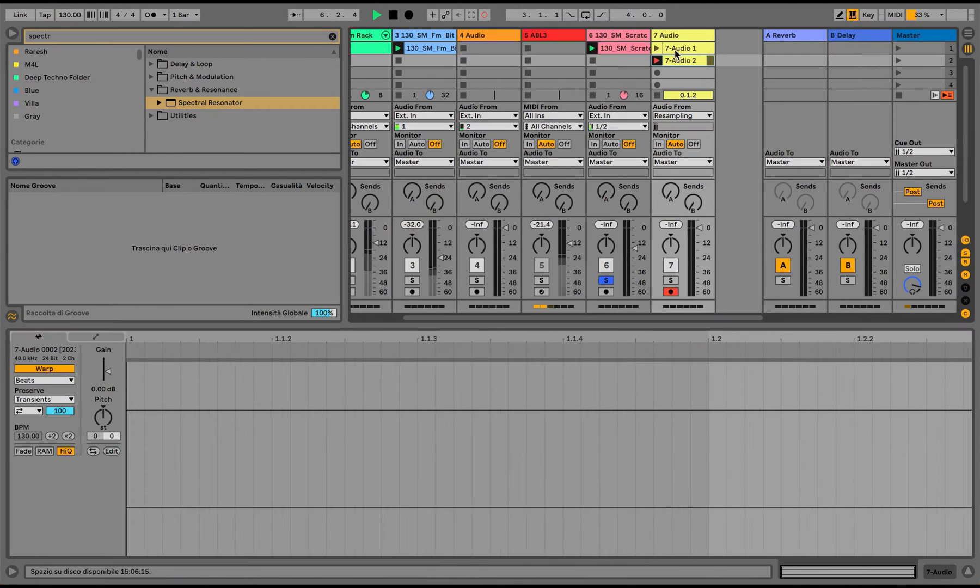
left_click(641, 49)
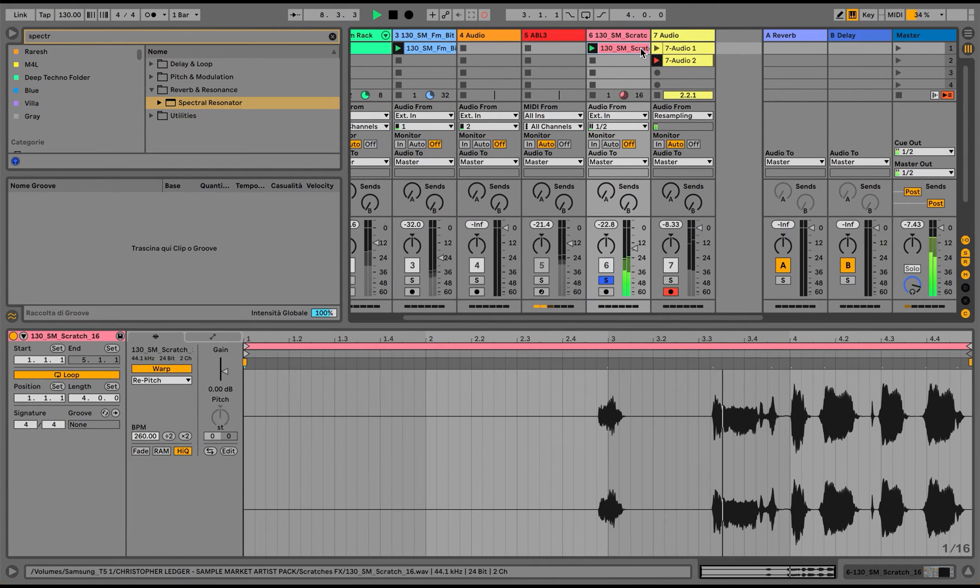
left_click(900, 569)
key("space")
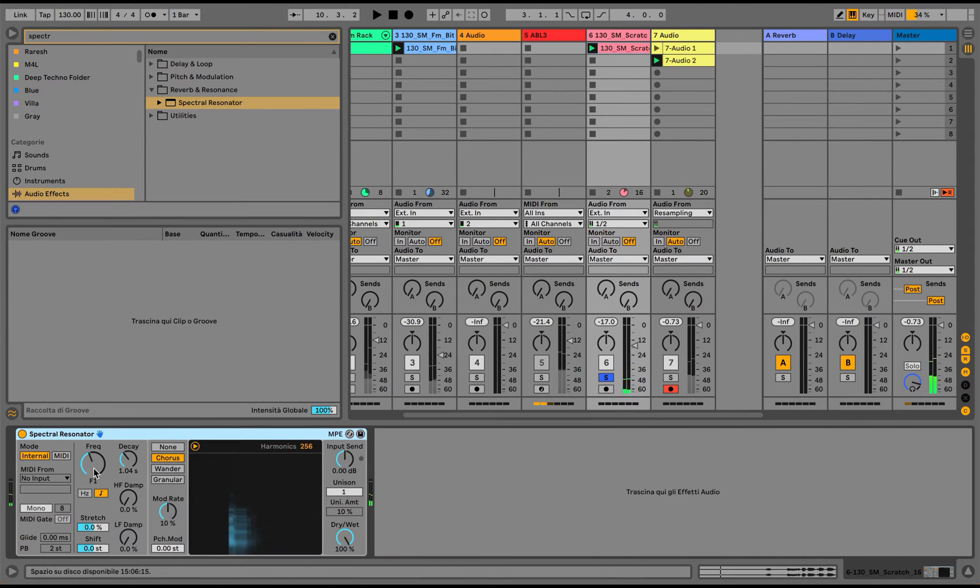
Open the 130_SM_Scratch_16 clip and set its warp mode to Texture, with grain size 6.08 and flux 55.47
left_click(93, 468)
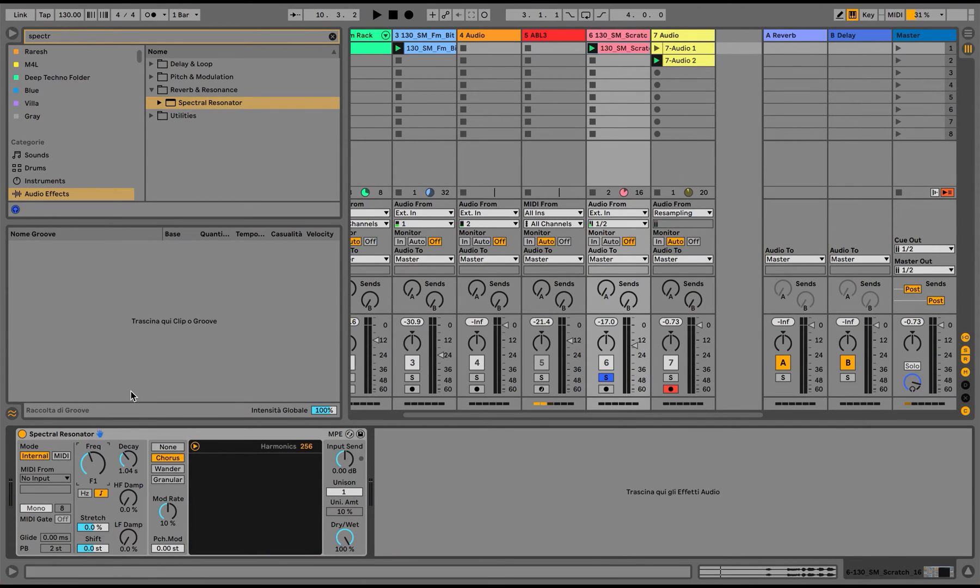
key("Down")
left_click(628, 50)
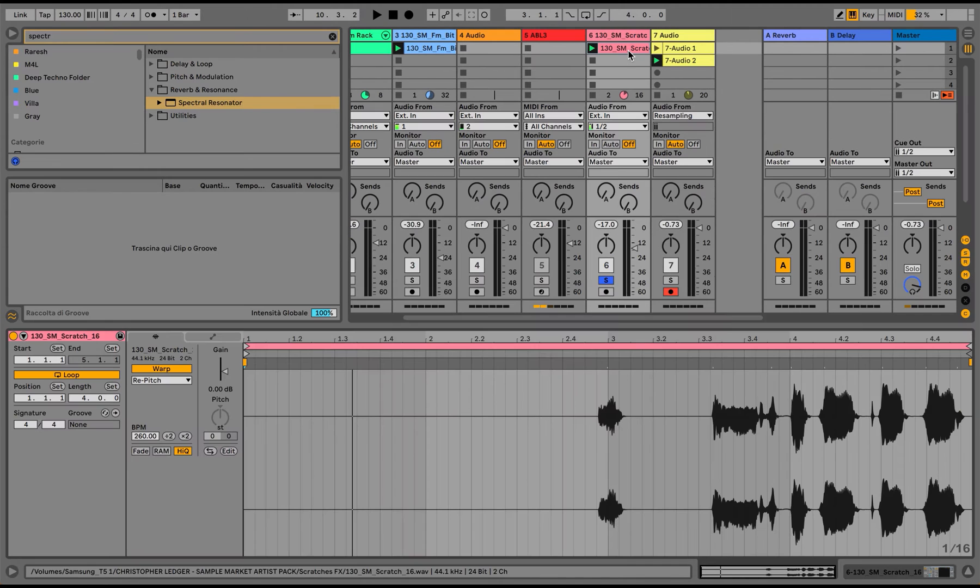
left_click(170, 381)
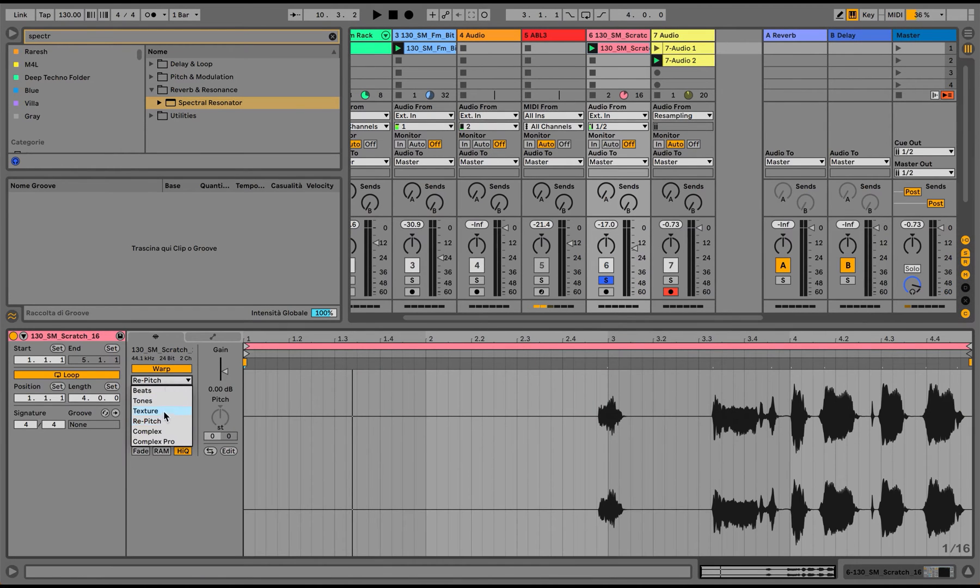
left_click(162, 409)
mouse_move(161, 400)
left_mouse_down()
mouse_move(162, 433)
mouse_move(165, 410)
left_mouse_up()
Record the Texture-warped scratch into the third slot of the 7 Audio track, stop playback, and unsolo the 130_SM_Scratch_16 track
left_click(657, 72)
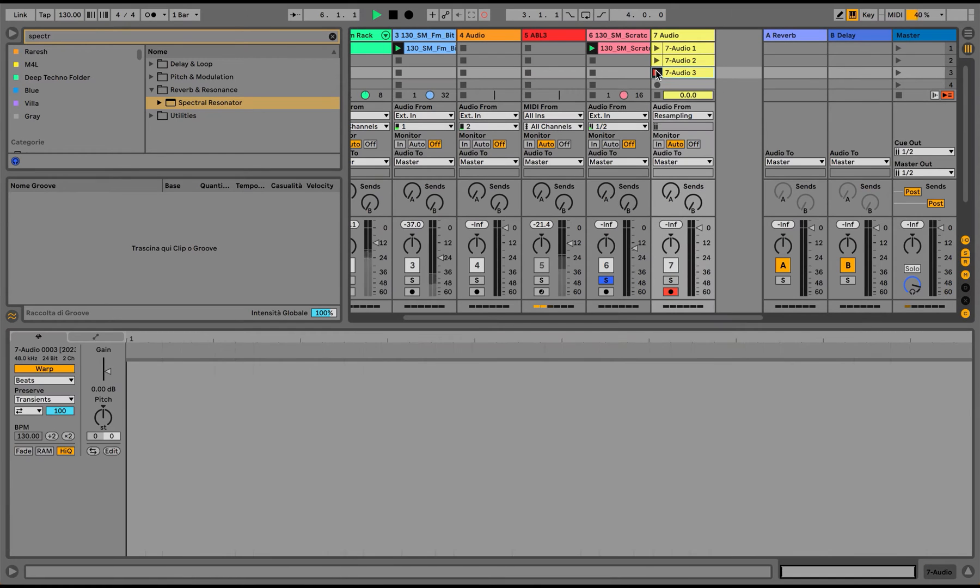
left_click(618, 43)
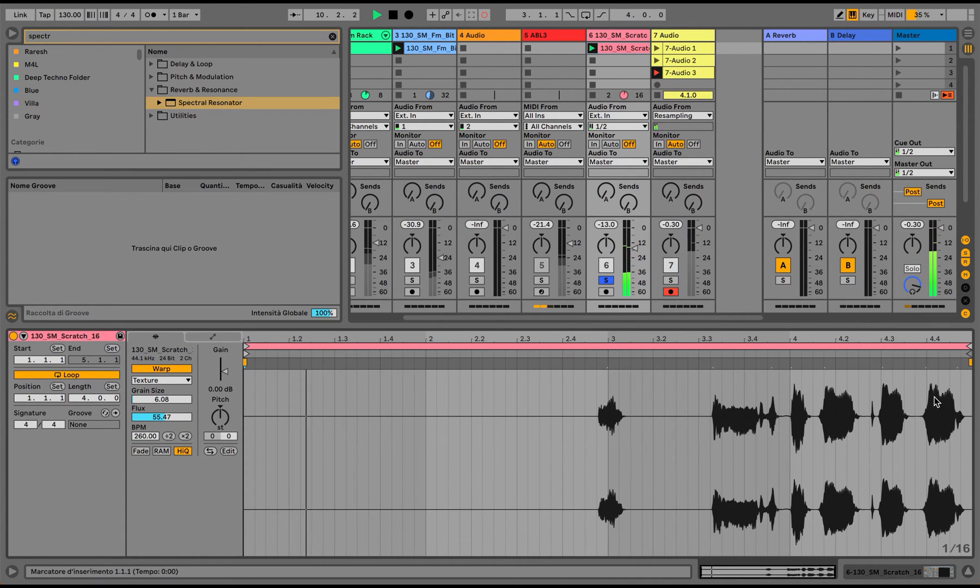
key("ctrl+alt+l")
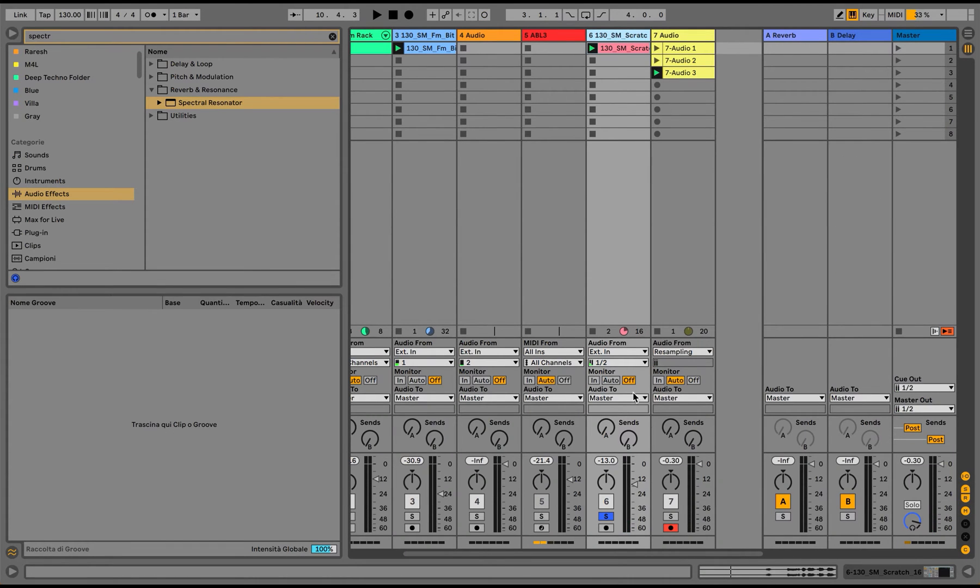
left_click(606, 516)
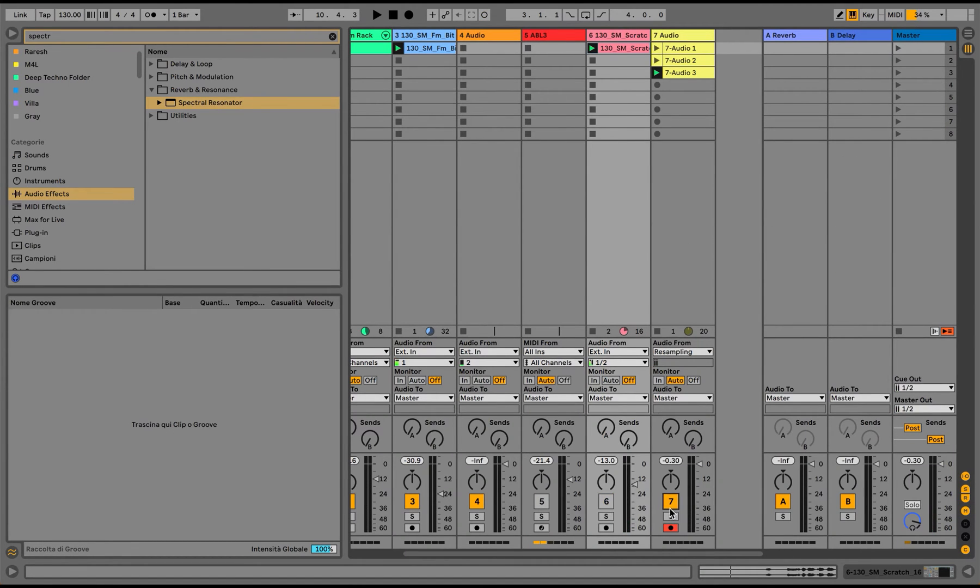
Open the 7-Audio 3 clip and set its 1.1.1 position just before the first scratch sound
double_click(682, 77)
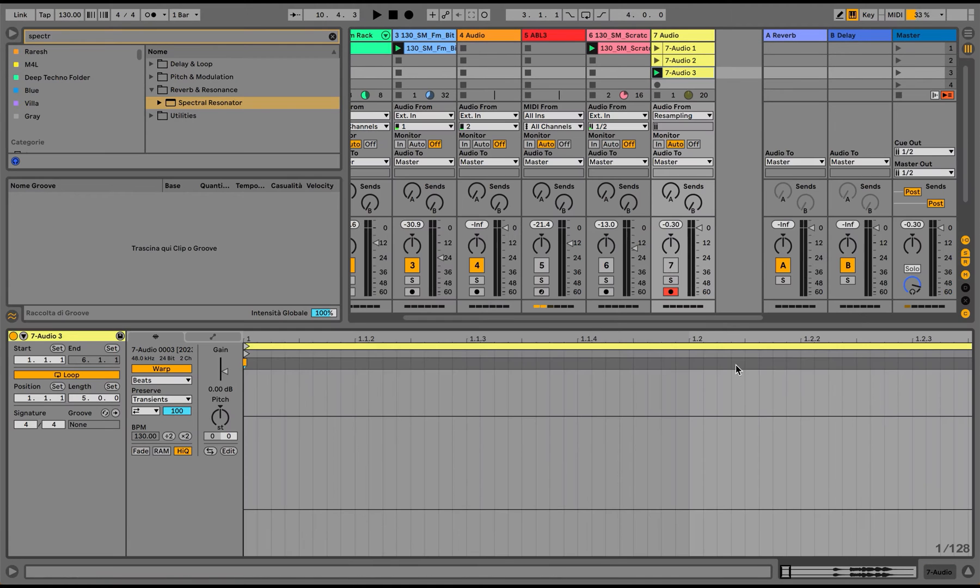
left_click(740, 400)
key("minus")
key("minus")
key("minus")
key("minus")
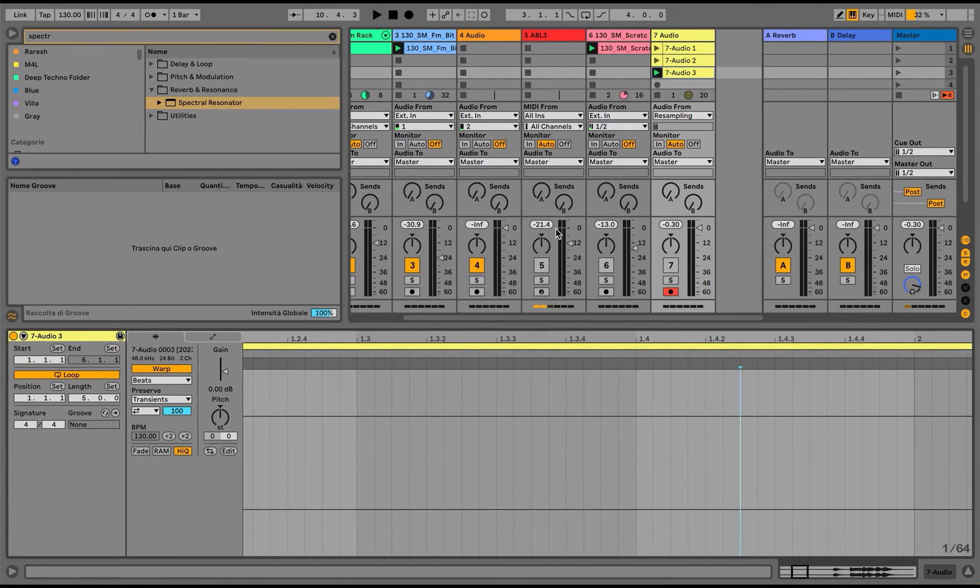
right_click(518, 363)
left_click(548, 419)
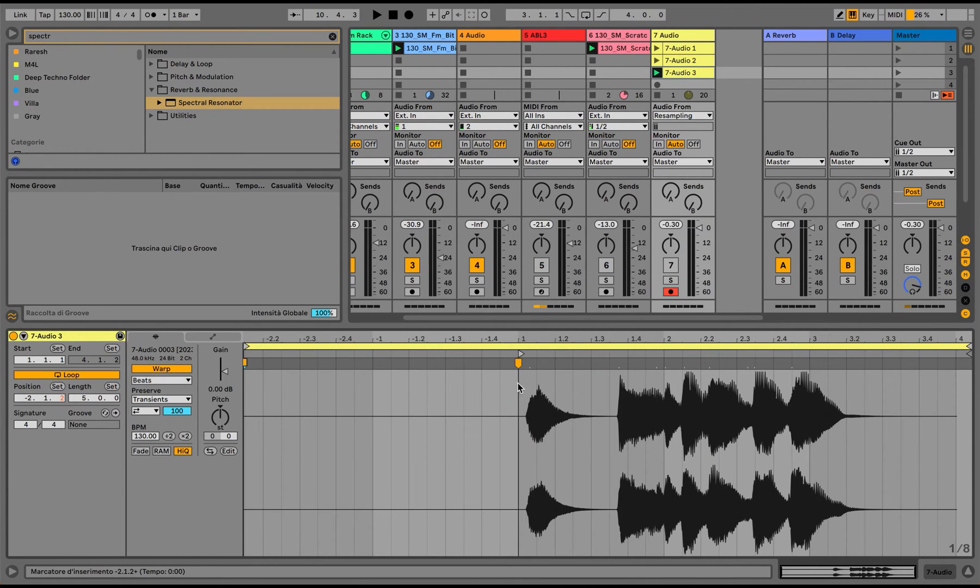
Select the audible scratch from 1.1.1 to just past its tail and crop the sample
left_click_drag(518, 388, 914, 426)
right_click(914, 426)
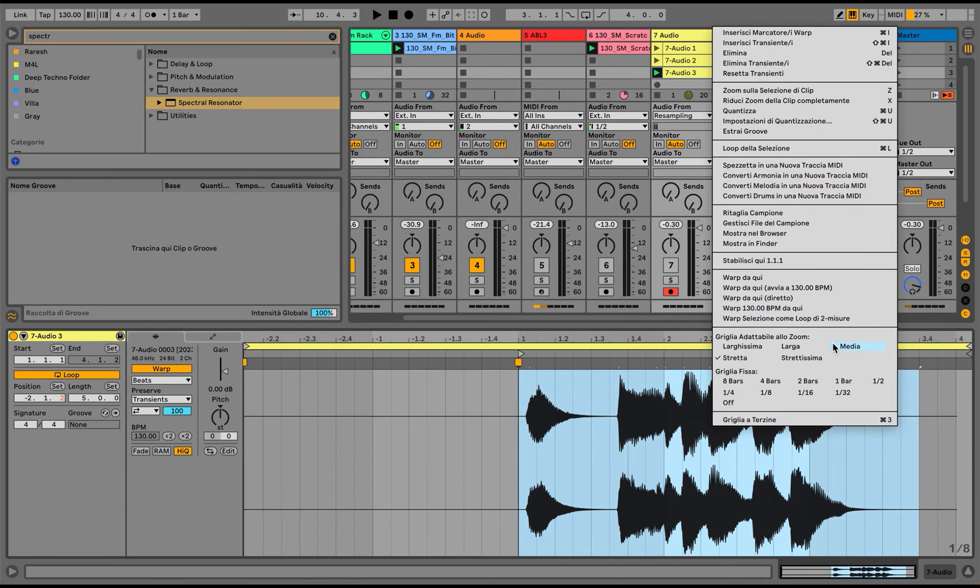
left_click(783, 214)
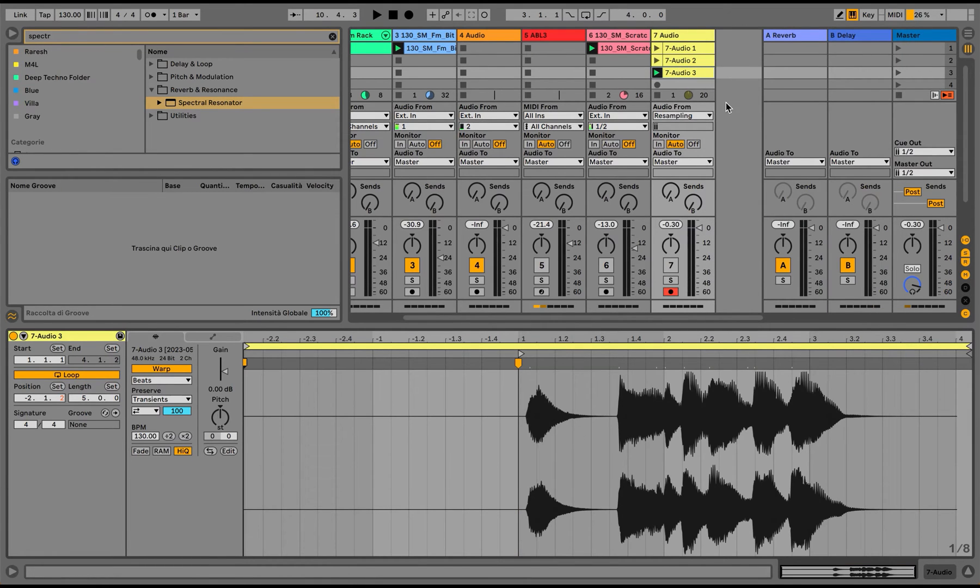
Insert a new MIDI track after 7 Audio and load the 7-Audio 3 clip into it as a Simpler sample
left_click(739, 75)
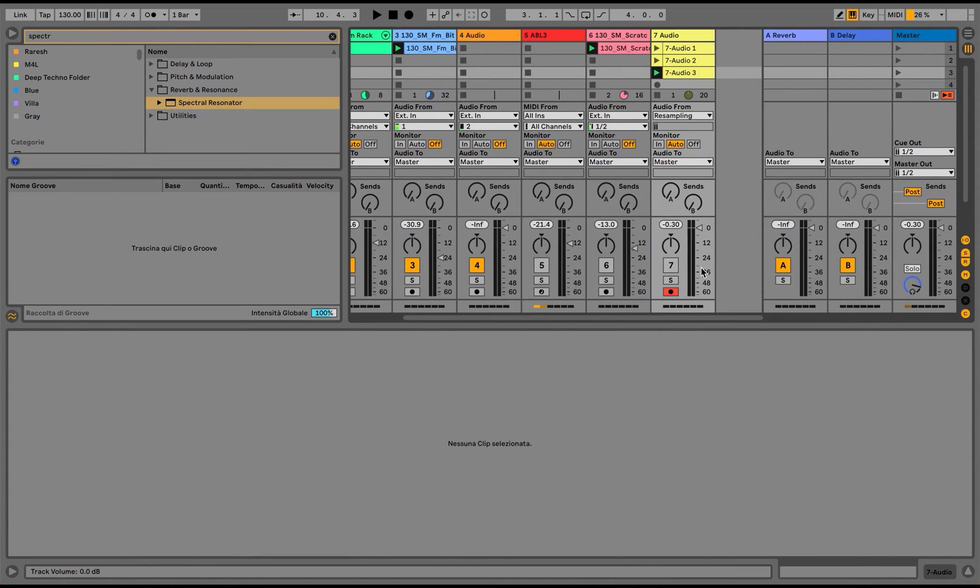
key("super+shift+t")
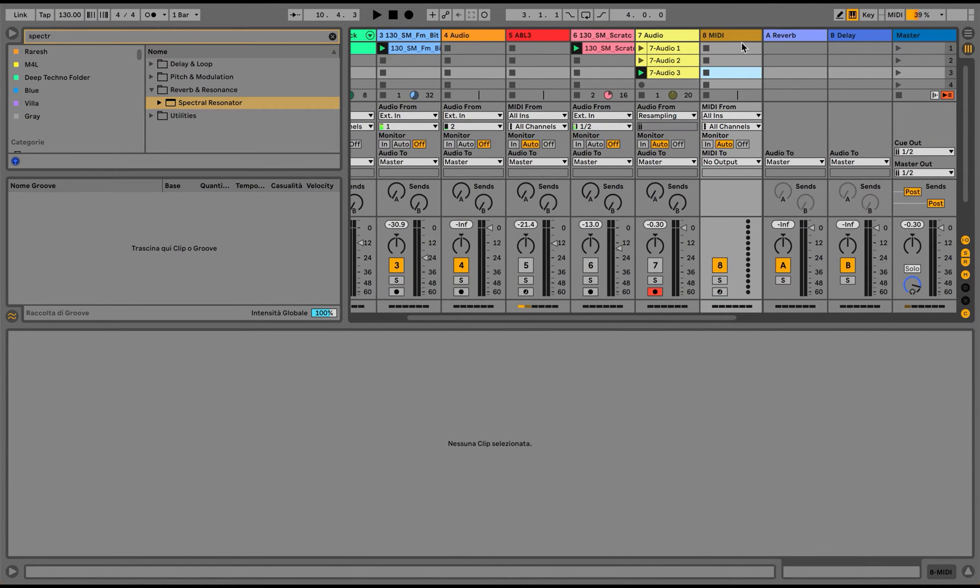
left_click(667, 73)
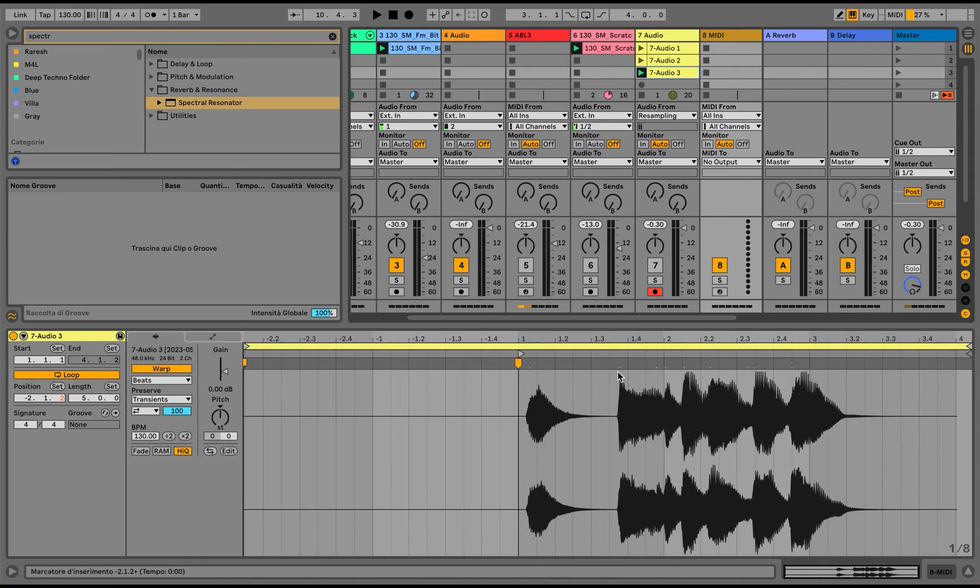
left_click(943, 571)
left_click_drag(664, 75, 570, 463)
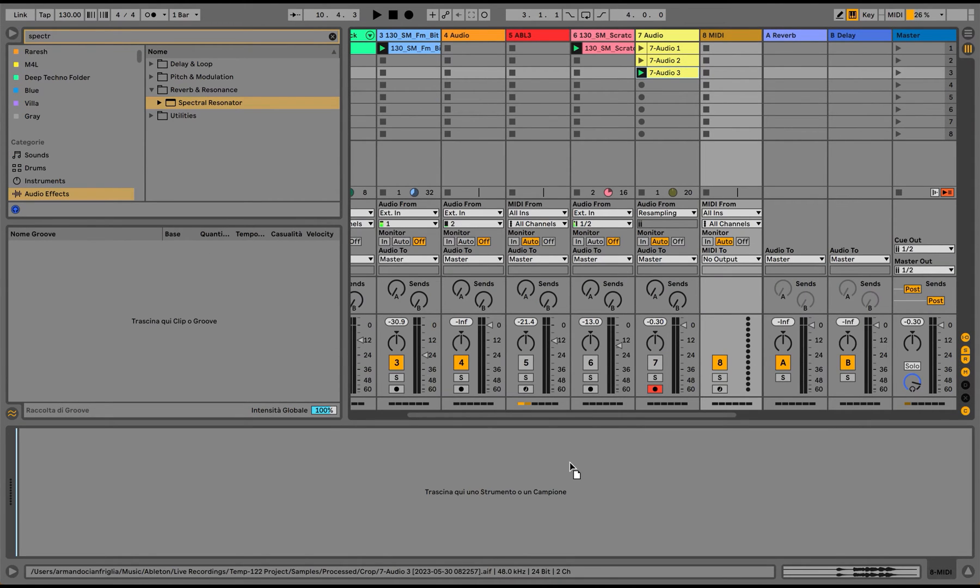
left_click_drag(249, 471, 250, 472)
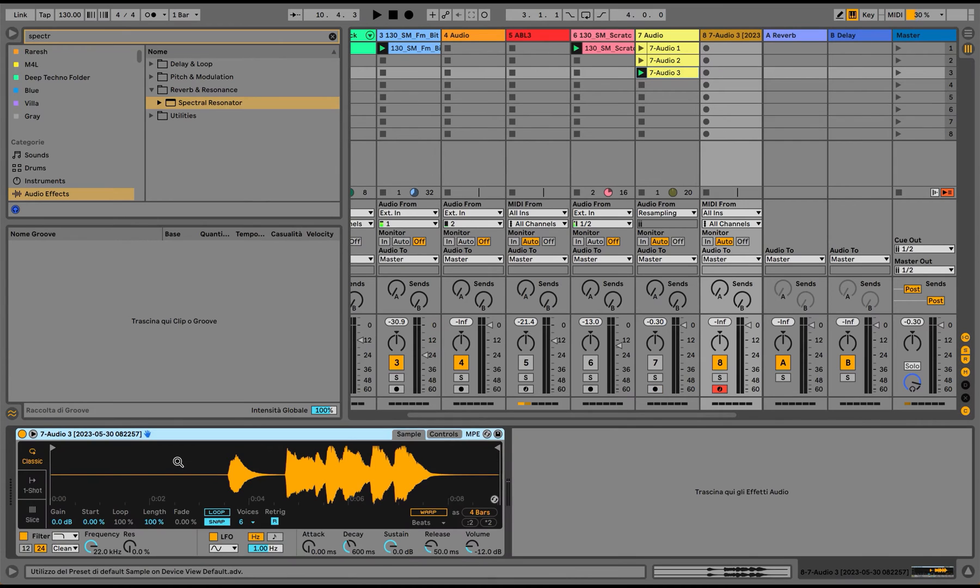
Move Simpler's sample start to the first scratch sound and switch playback to Slice mode
left_click_drag(52, 449, 228, 448)
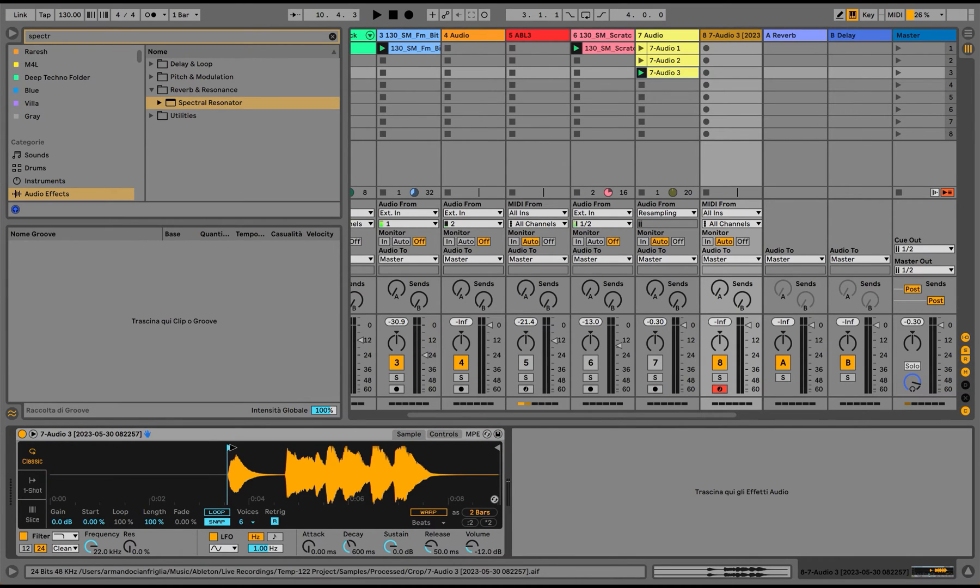
left_click(38, 513)
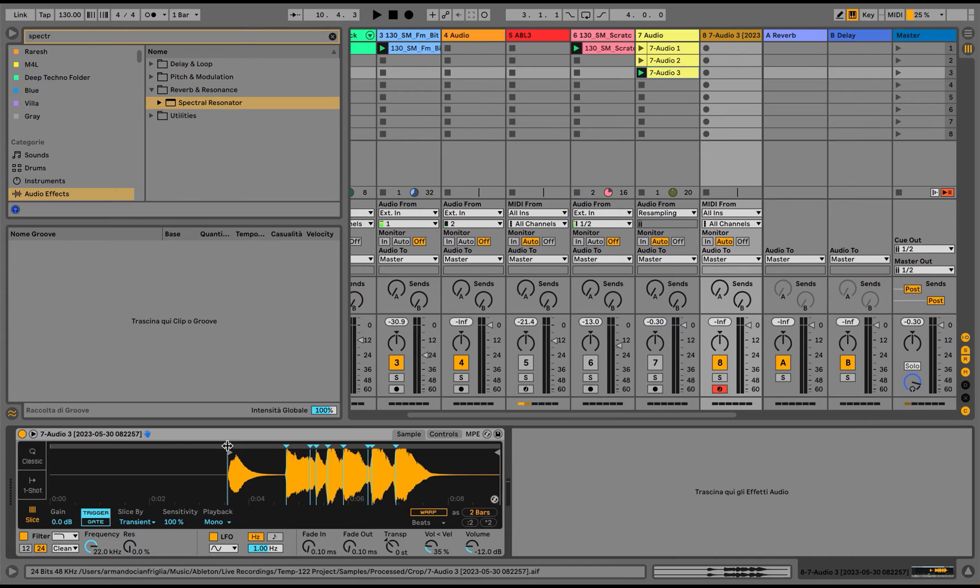
key("z")
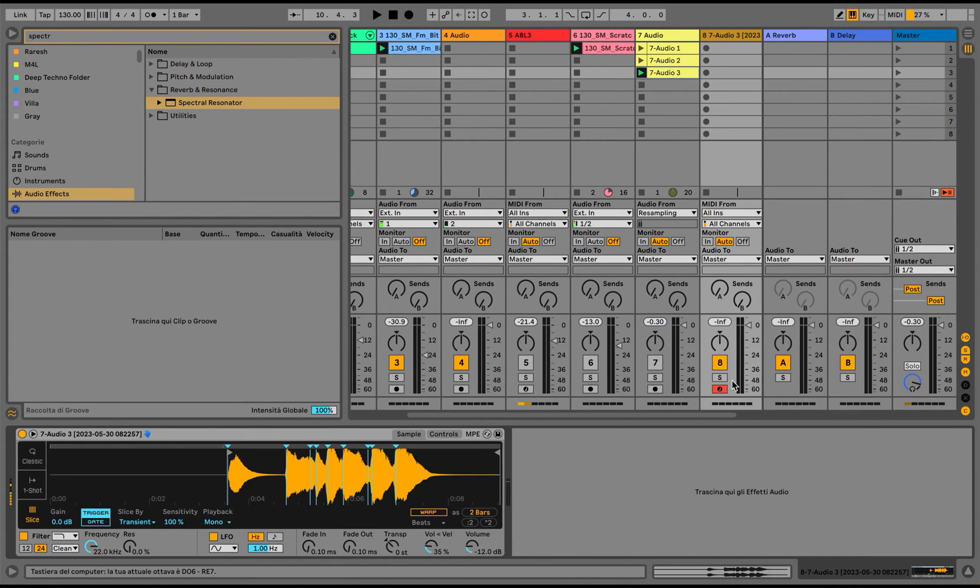
Create an empty MIDI clip in the Simpler track's first slot and lower the computer keyboard's octave to C1–D2 to audition slices
double_click(726, 49)
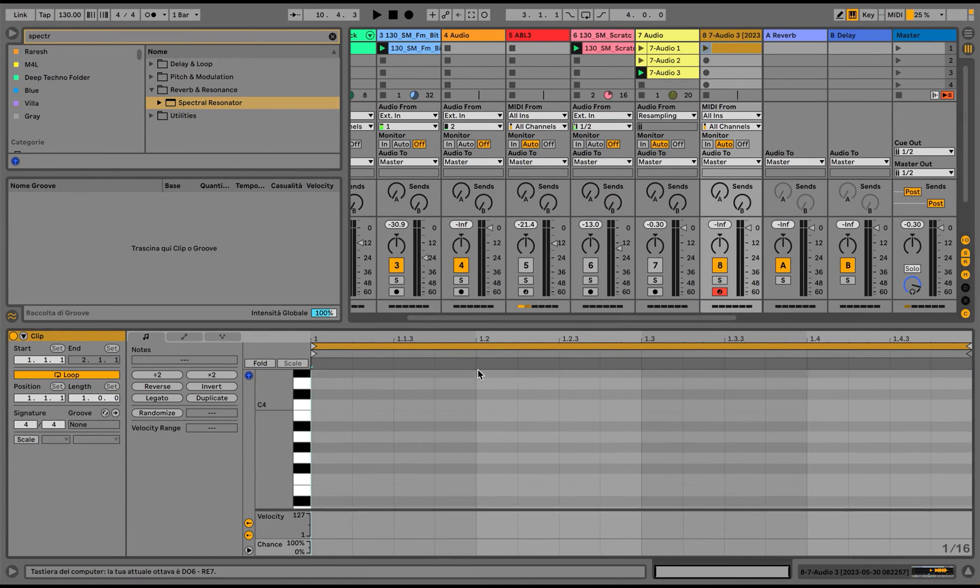
scroll(478, 374, "up", 10)
key("z")
key("z")
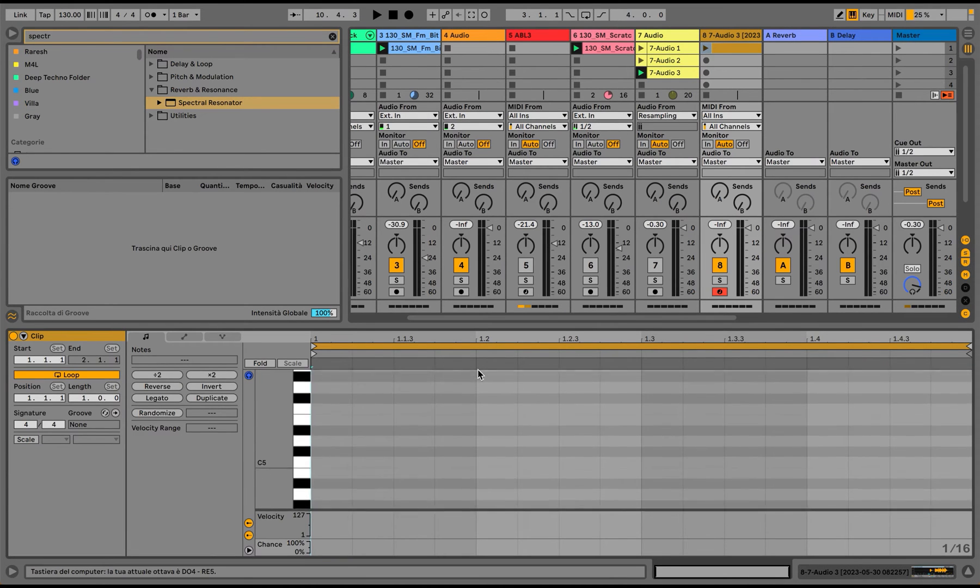
key("z")
key("z")
key("z")
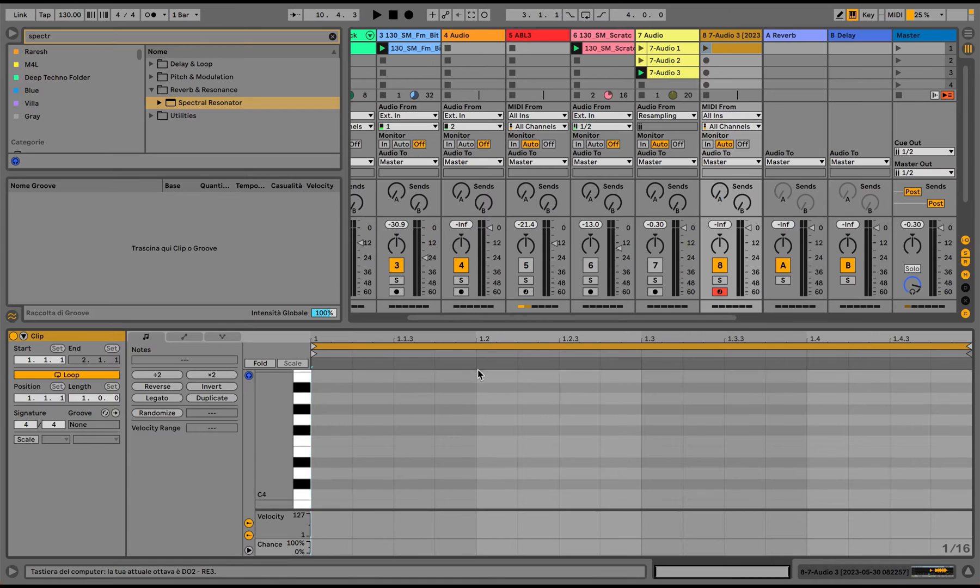
key("a")
scroll(452, 436, "down", 1)
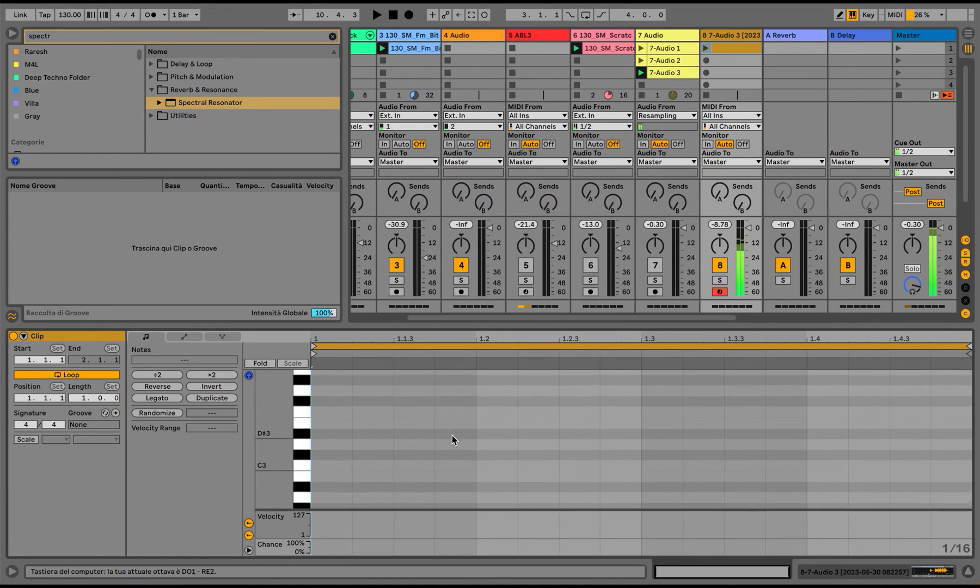
Lower the Simpler track's volume, then enable Warp in Beats mode and double the sample's warped length
left_click_drag(748, 229, 748, 243)
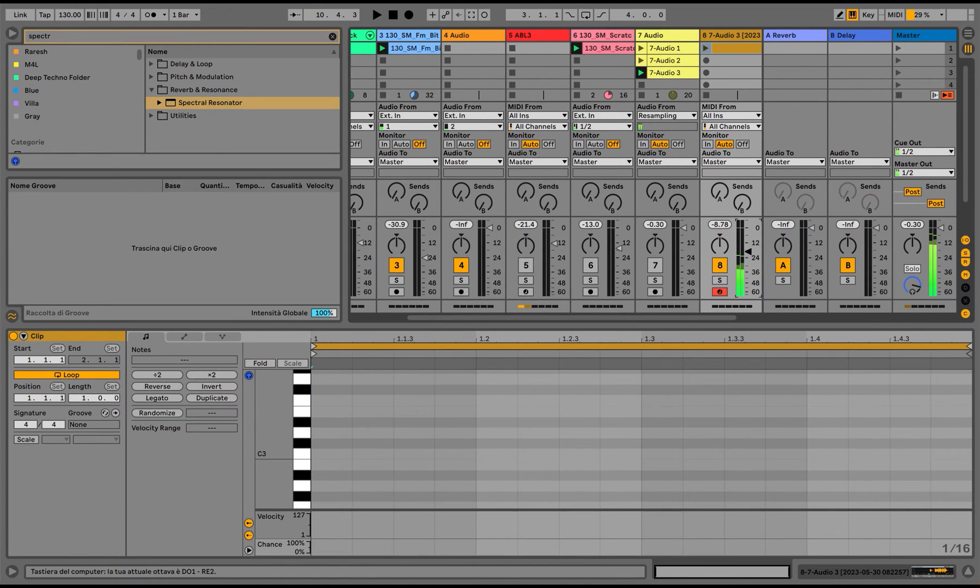
key("shift+Tab")
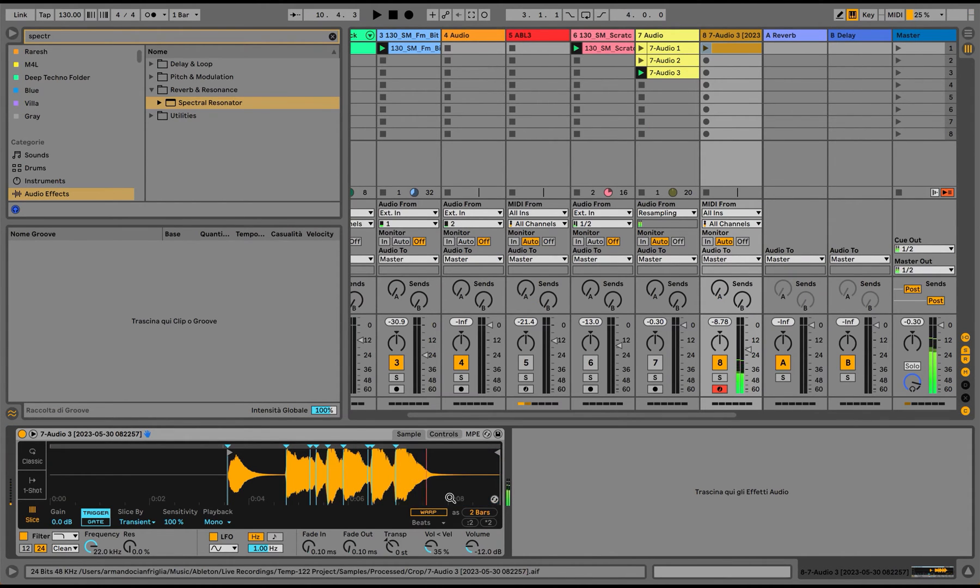
left_click(429, 512)
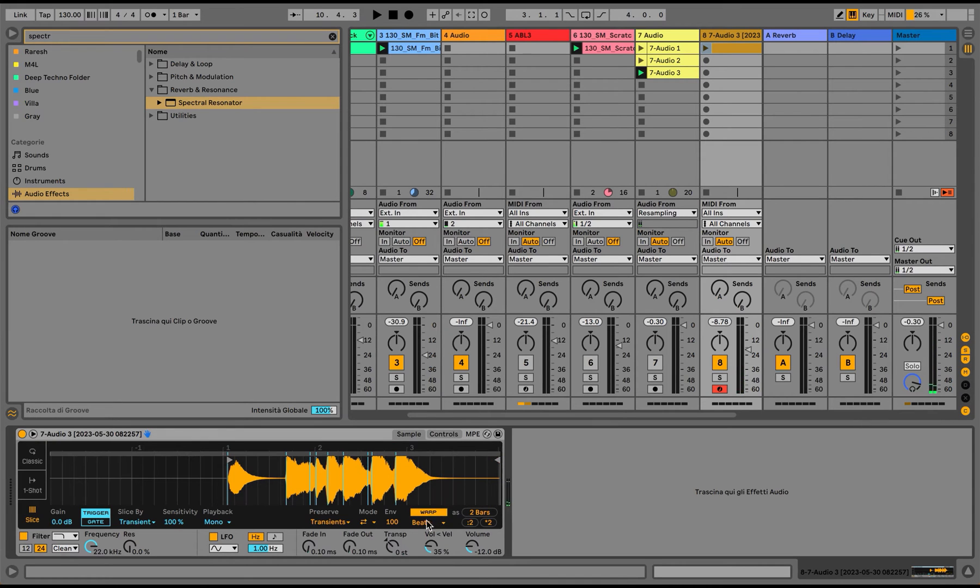
left_click(428, 522)
left_click(421, 525)
left_click(488, 522)
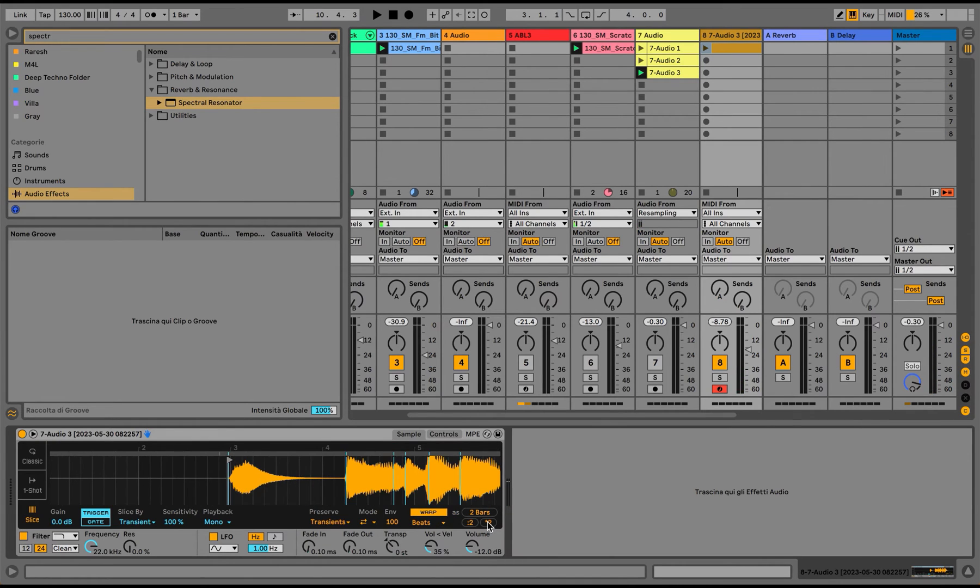
Reverse the Simpler sample and move its start marker to where the reversed sound begins
right_click(413, 488)
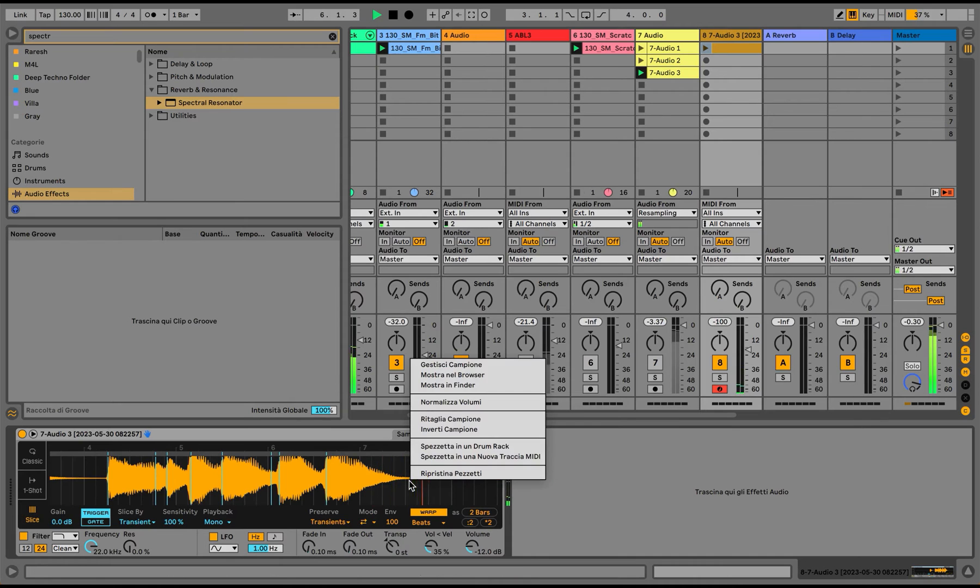
left_click(449, 429)
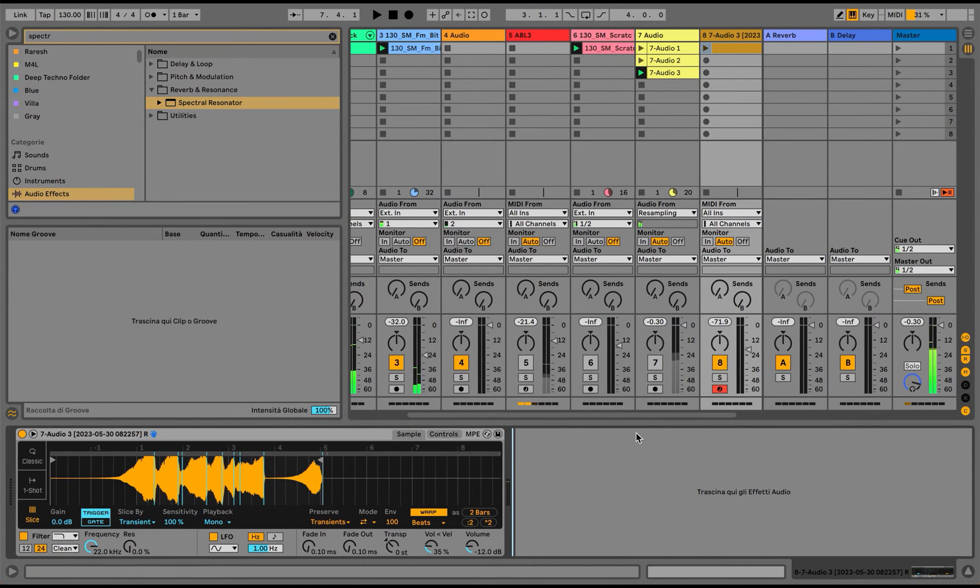
scroll(594, 413, "right", 3)
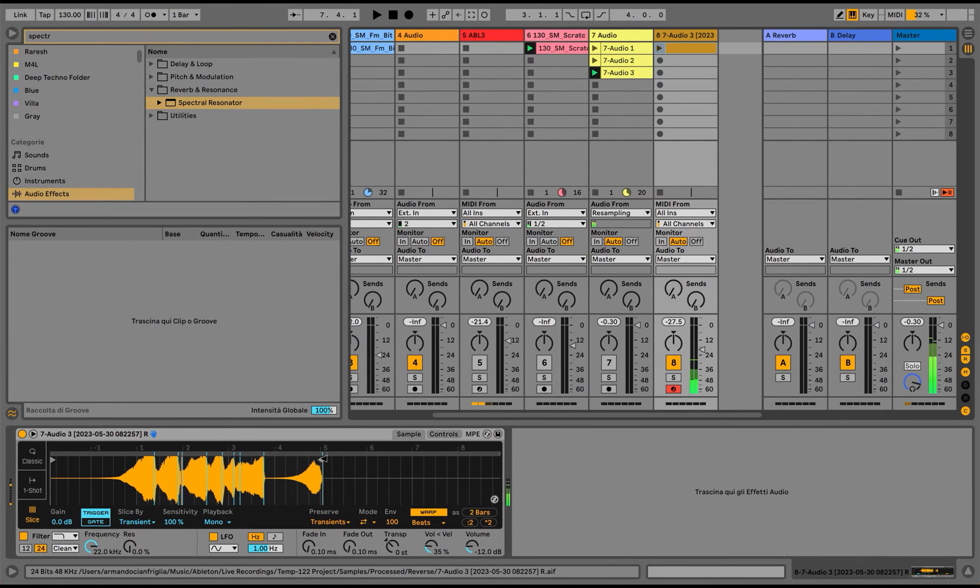
left_click_drag(53, 460, 105, 460)
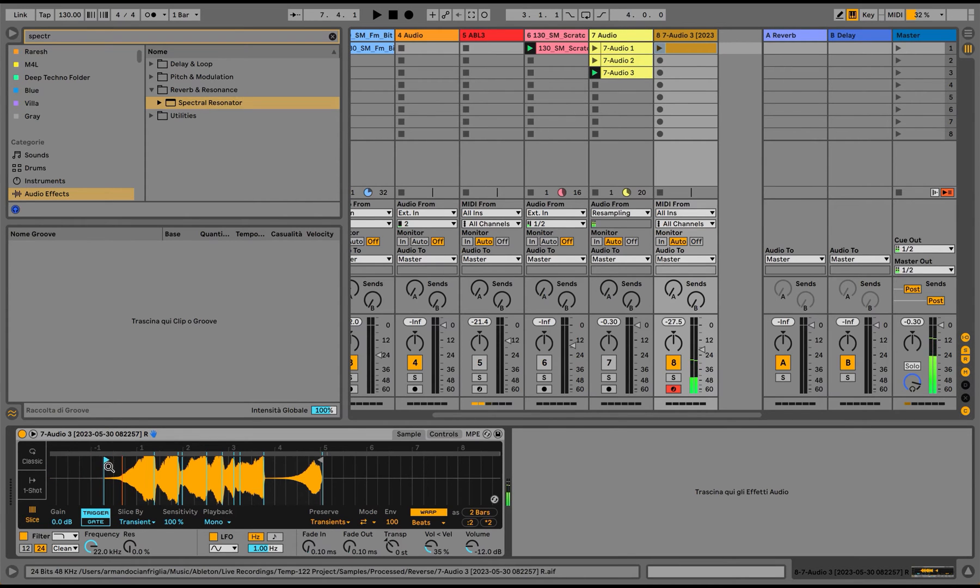
Set Simpler's slice triggering to Gate and record a played C1 note into the second slot of the Simpler track
key("space")
left_click(97, 523)
key("space")
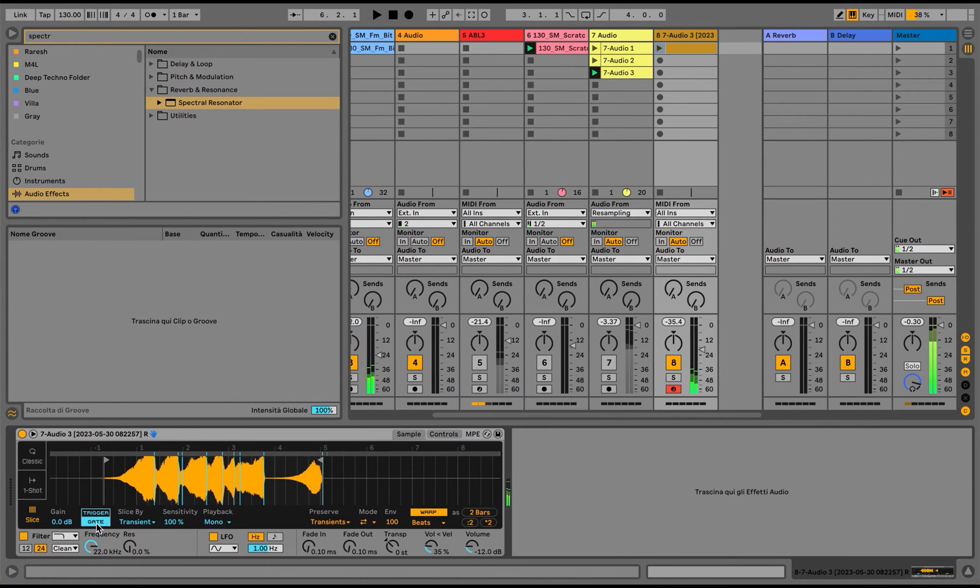
left_click(671, 45)
left_click(659, 60)
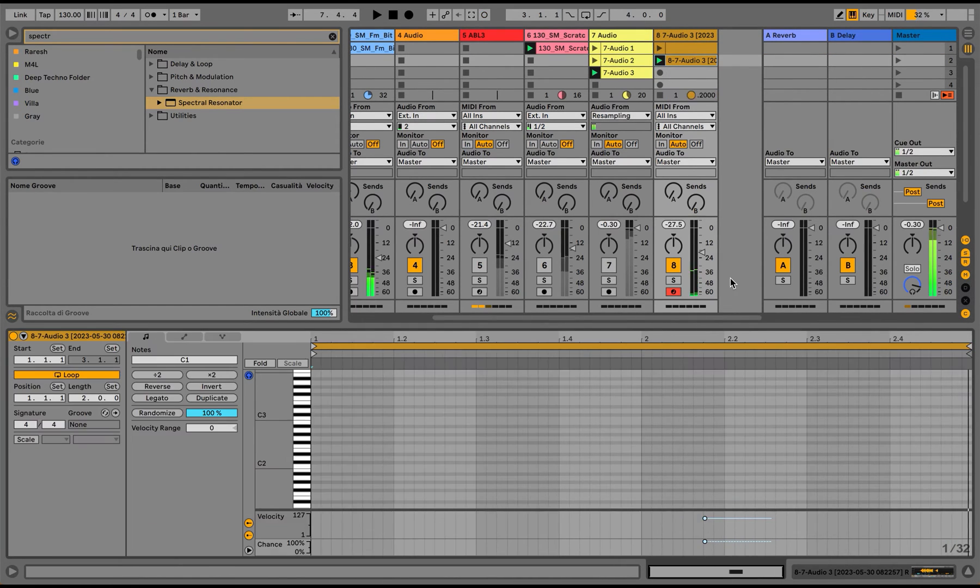
Extend the recorded C1 note so it runs from 2.1.3 to 2.3.1
scroll(793, 430, "down", 1)
left_click_drag(753, 433, 807, 432)
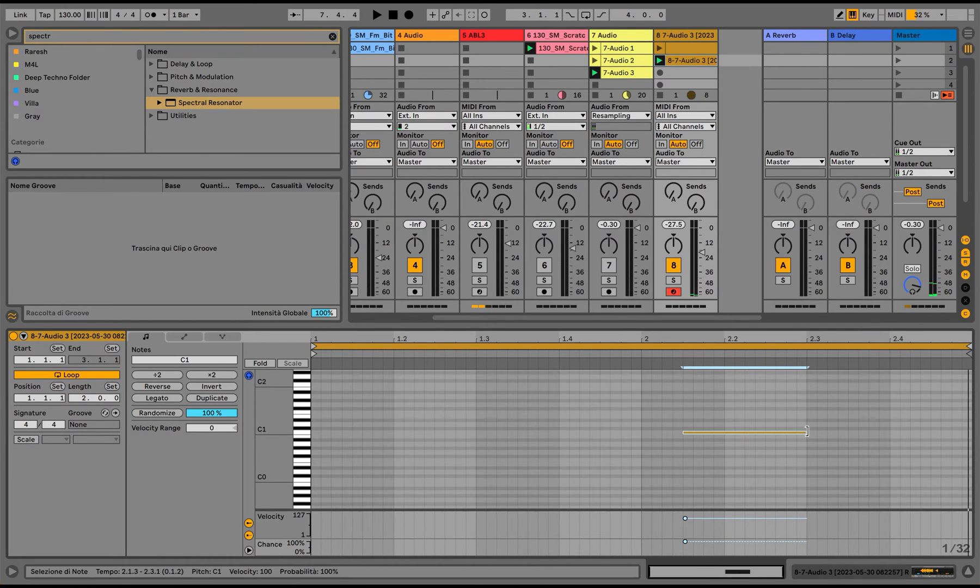
Move Simpler's sample start marker earlier in the reversed waveform and switch slice triggering to Trigger
key("shift+Tab")
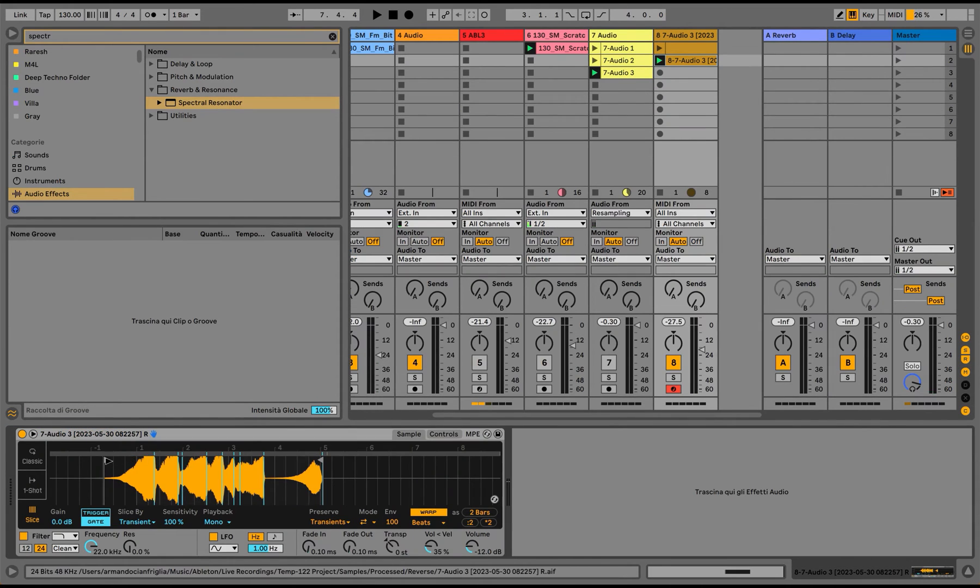
left_click_drag(108, 461, 96, 462)
left_click(94, 516)
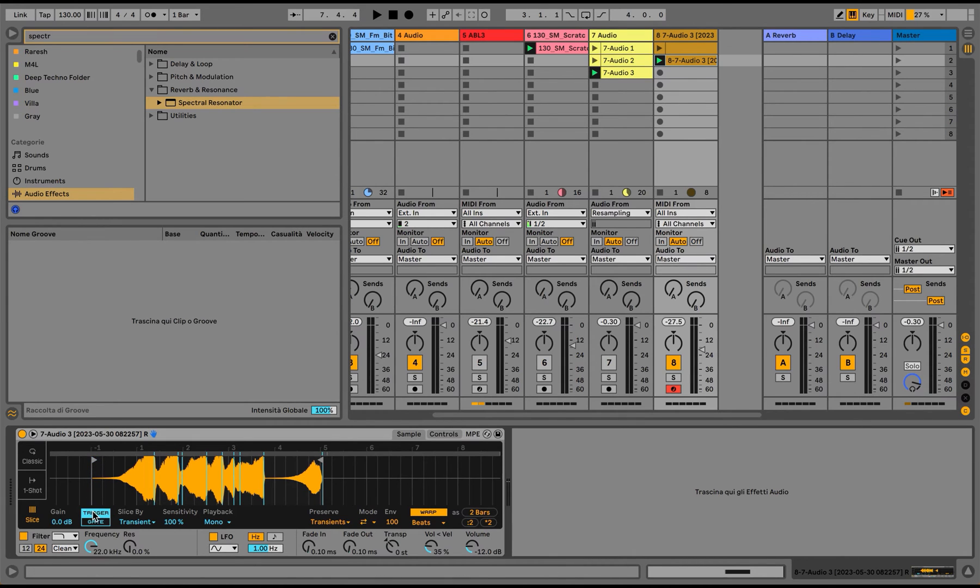
scroll(53, 155, "down", 1)
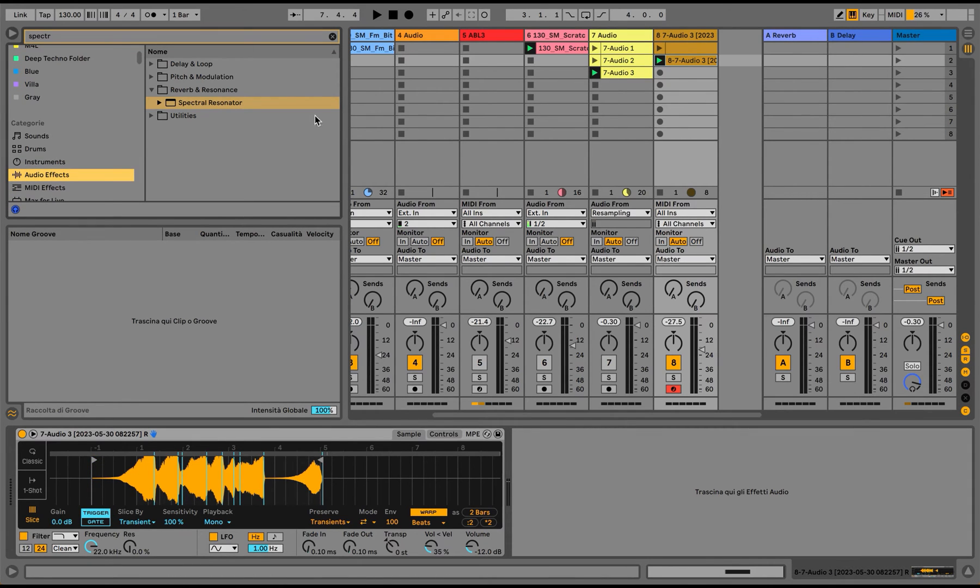
left_click(332, 37)
type("gate")
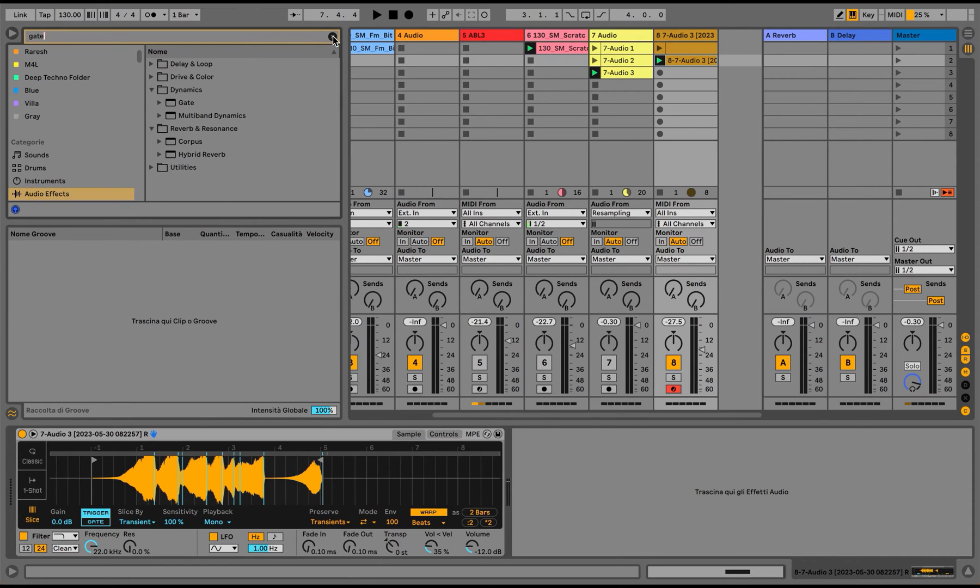
Search the audio effects for "auto" and load Auto Pan after Simpler
left_click(332, 37)
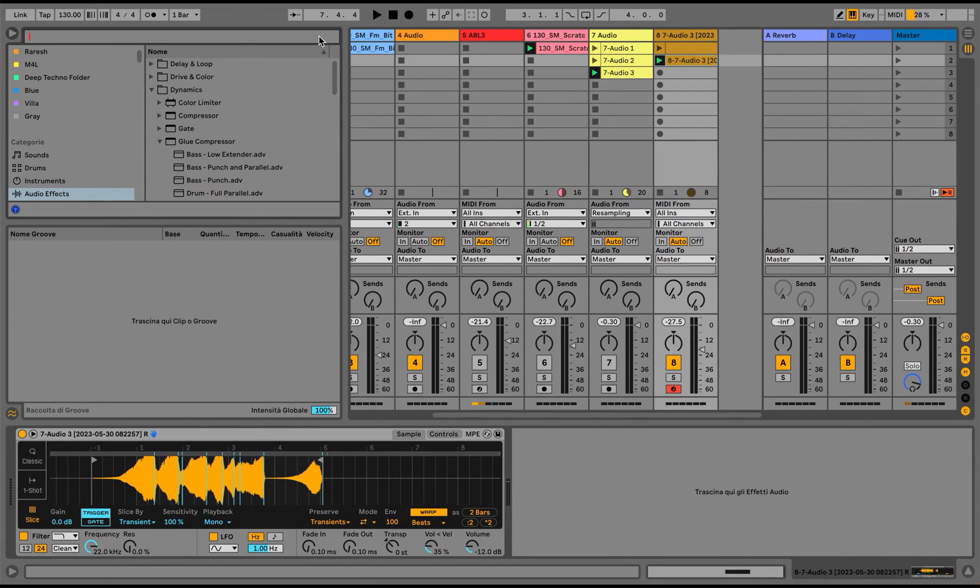
type("auto")
left_click(162, 92)
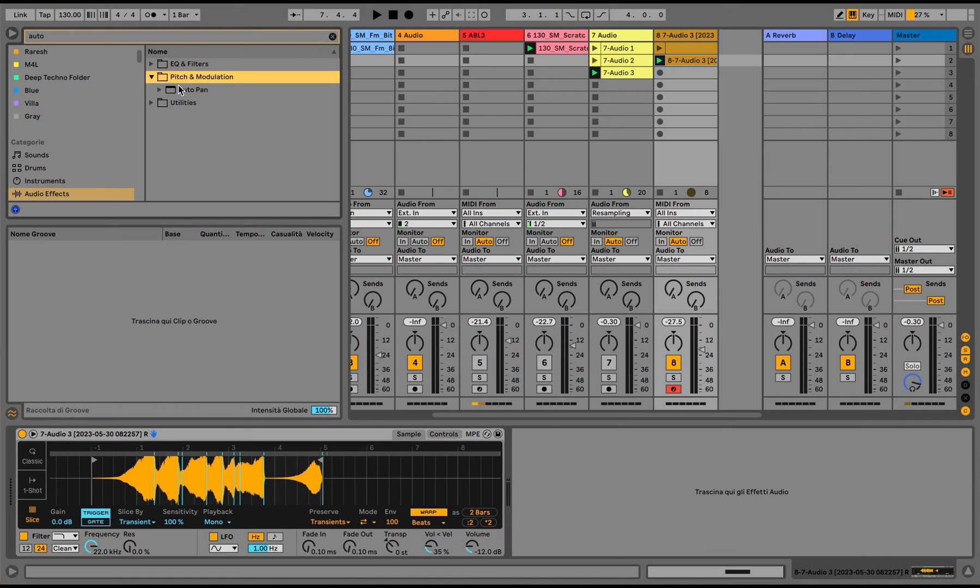
left_click(189, 91)
left_click_drag(586, 386, 661, 515)
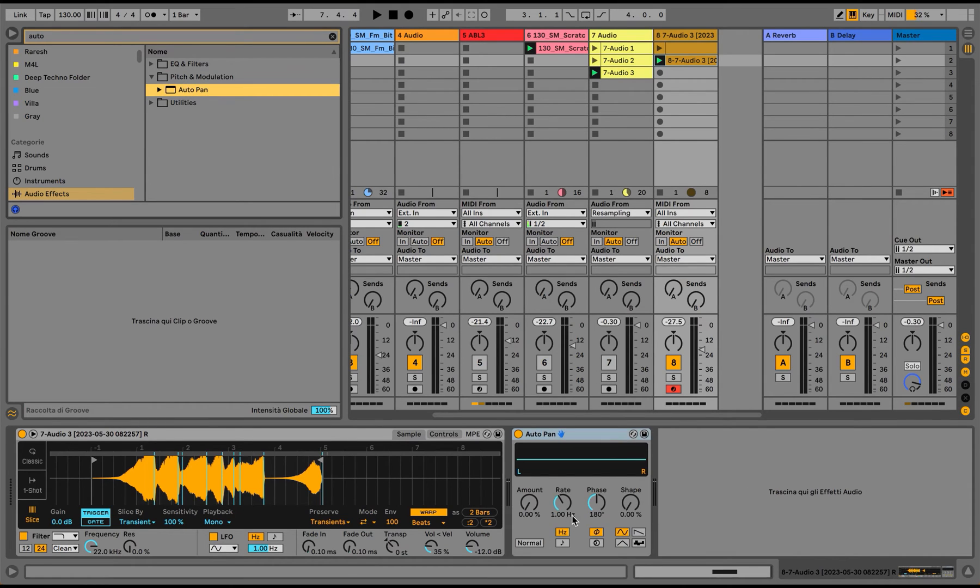
Set Auto Pan's Amount to 100%, waveform to sawtooth, Phase to 0°, Rate to a synced 1/16 and Shape to 47.6%
left_click_drag(530, 507, 530, 452)
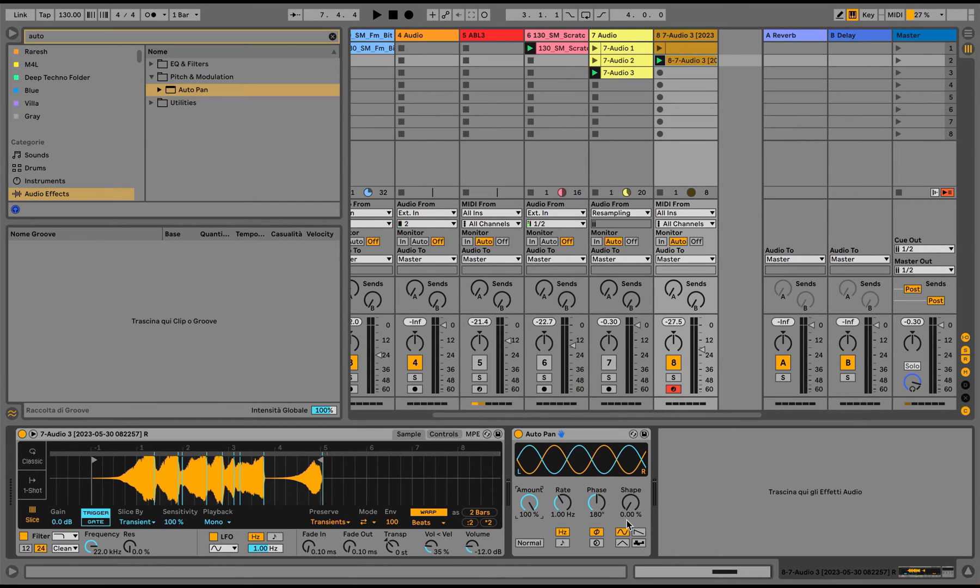
left_click(639, 533)
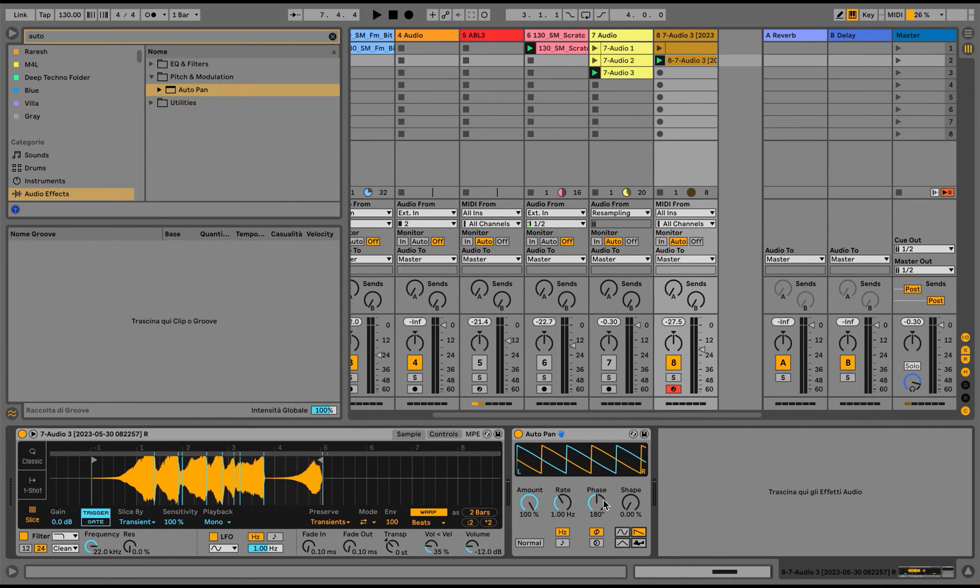
left_click_drag(598, 504, 598, 550)
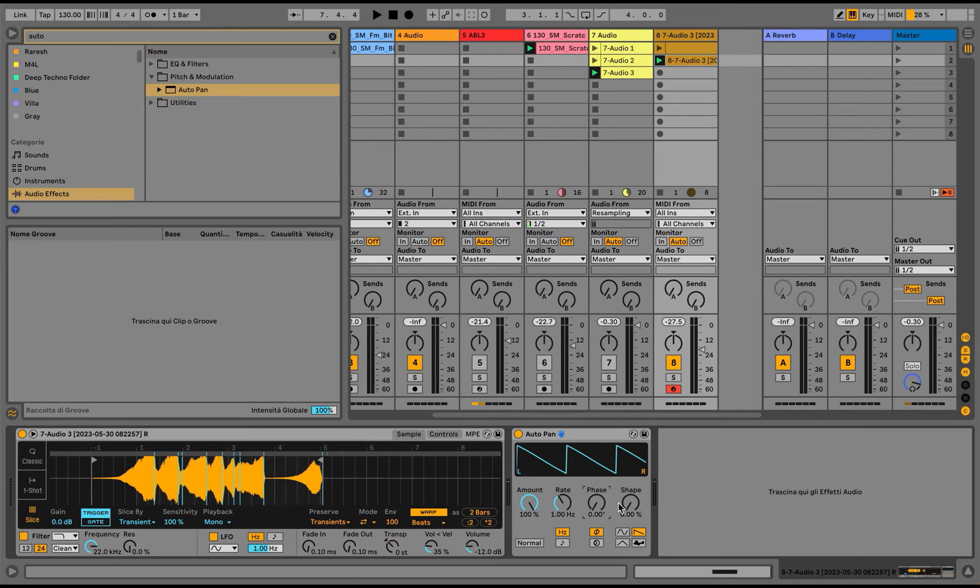
left_click(563, 543)
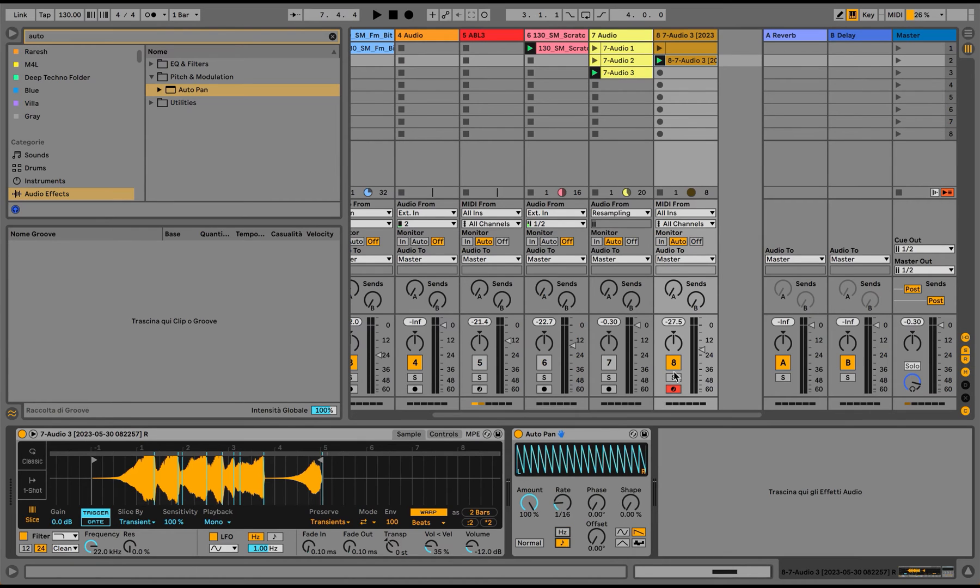
mouse_move(631, 504)
left_mouse_down()
mouse_move(631, 479)
mouse_move(631, 492)
left_mouse_up()
Play the set and extend the C1 note in the second Simpler clip so it ends at 2.3.4
key("space")
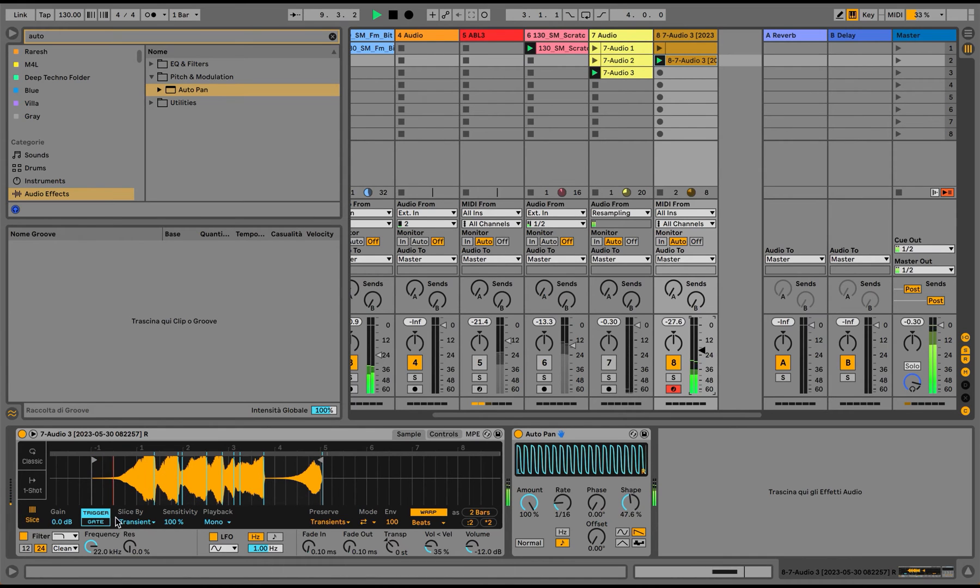
left_click(684, 58)
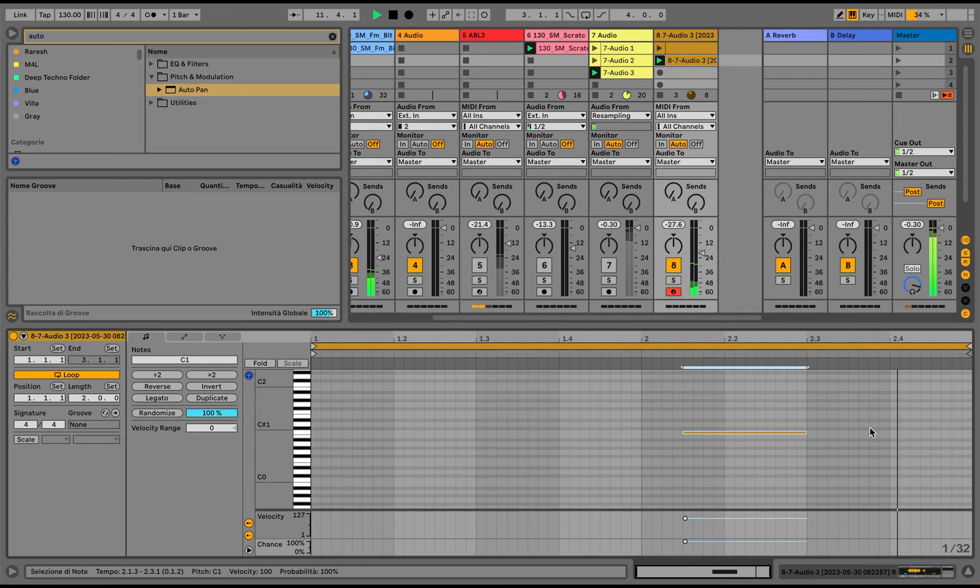
left_click_drag(811, 433, 878, 433)
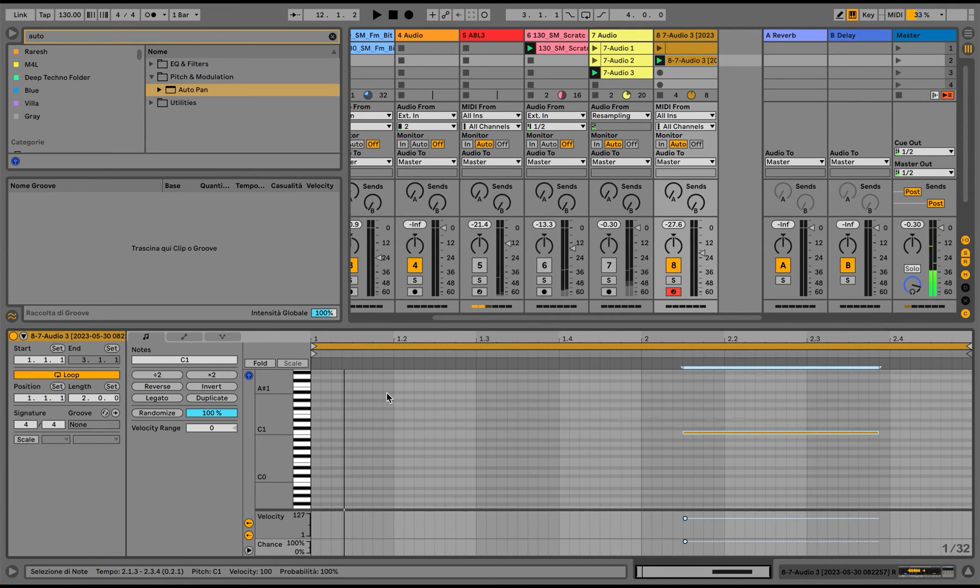
Set the MIDI clip's loop length to 4 bars and duplicate its first two bars into bars 3 and 4
left_click(86, 398)
type("4")
key("Return")
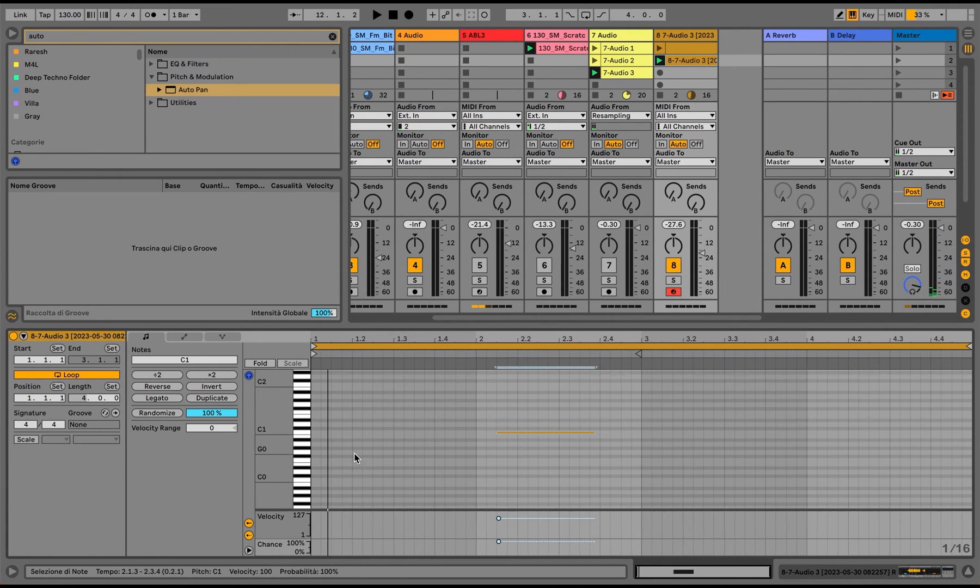
left_click_drag(312, 433, 641, 447)
key("ctrl+d")
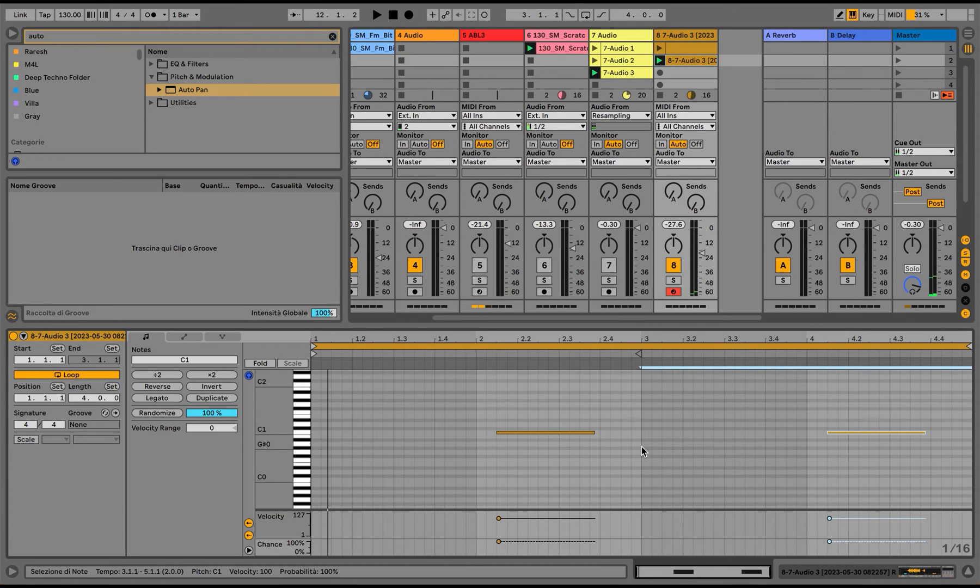
Transpose the duplicated note in bar 4 up to D#1, checking Simpler's slices along the way
key("Up")
key("Up")
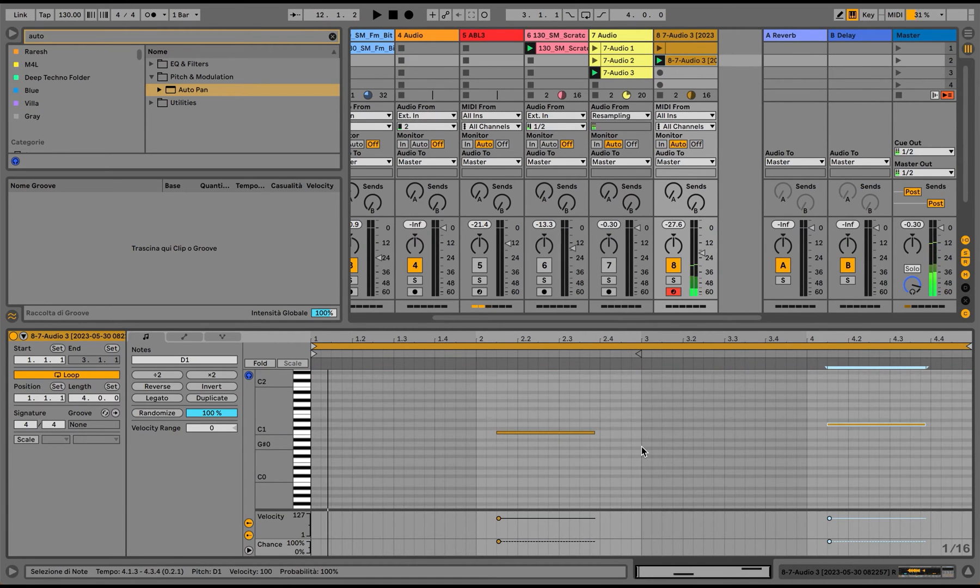
key("Down")
key("shift+Tab")
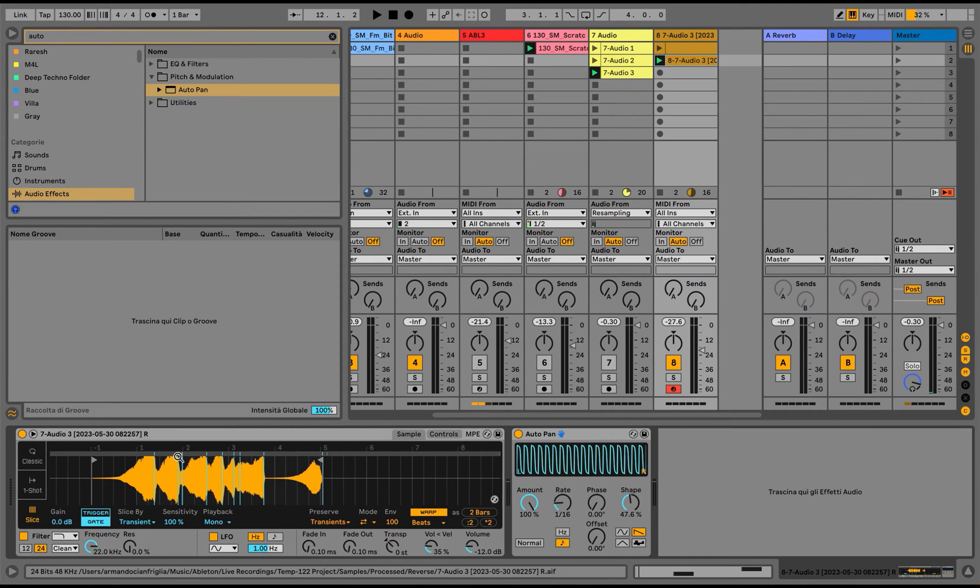
left_click(681, 63)
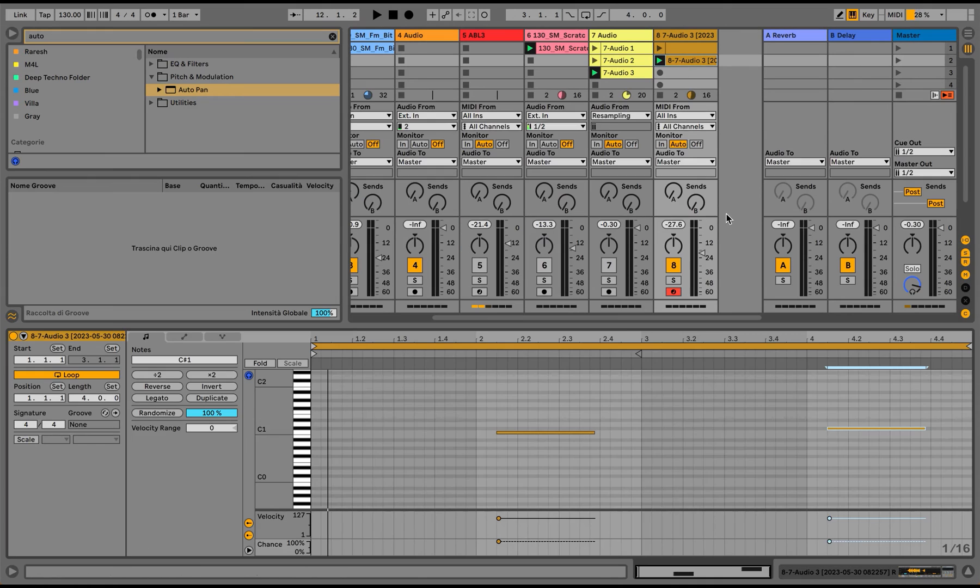
key("Up")
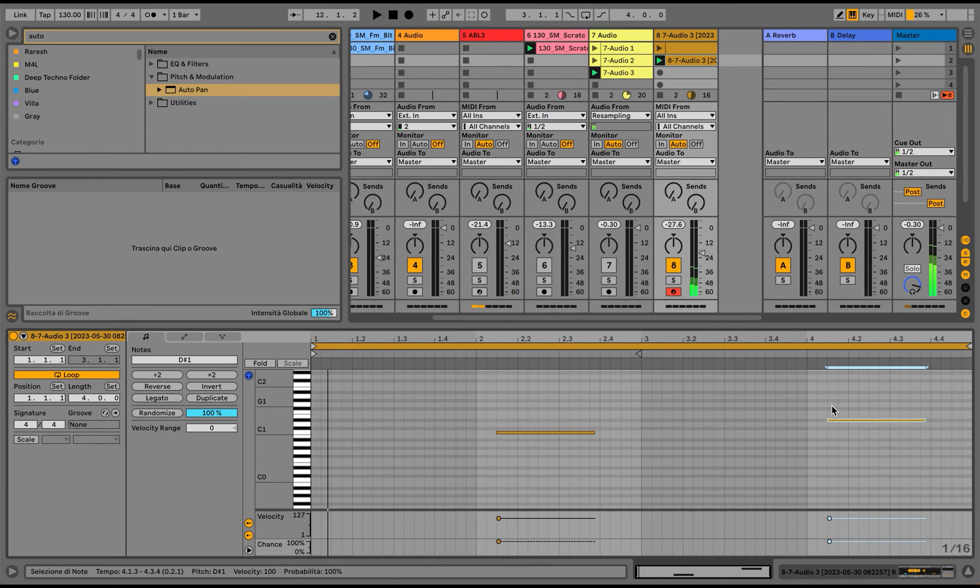
Search the audio effects for "delay" and load Delay after Auto Pan on the Simpler track
left_click(934, 570)
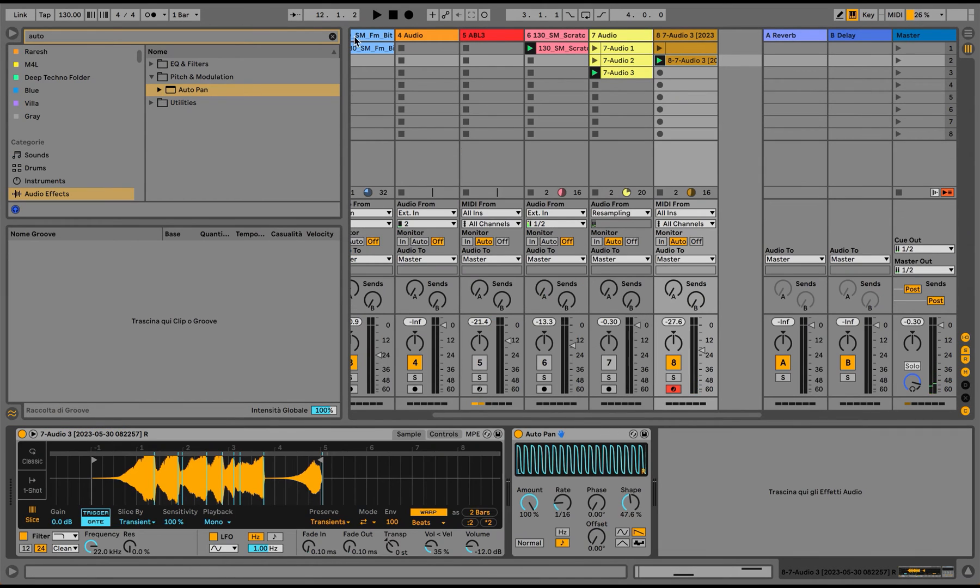
left_click(332, 37)
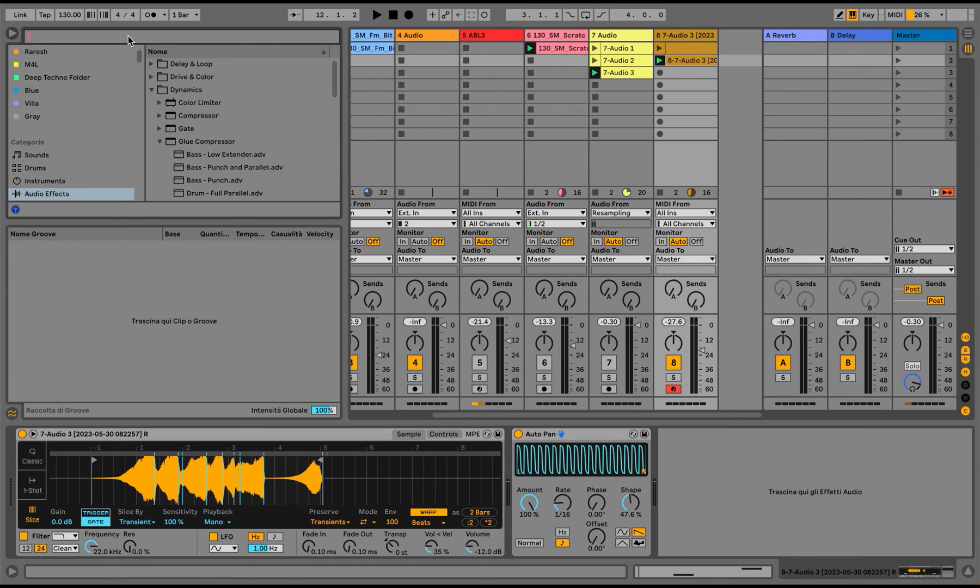
type("delay")
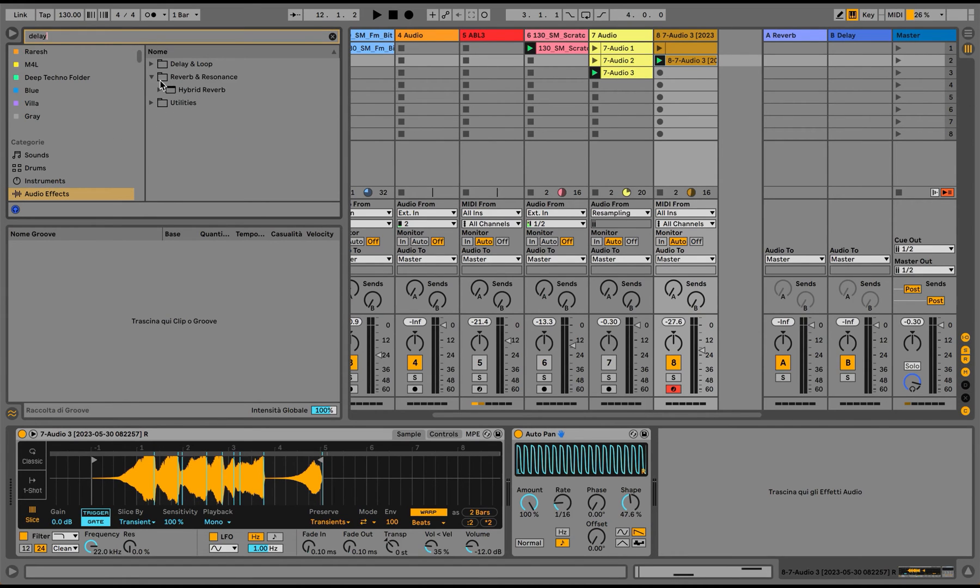
left_click(191, 64)
left_click(183, 90)
left_click_drag(654, 341, 770, 480)
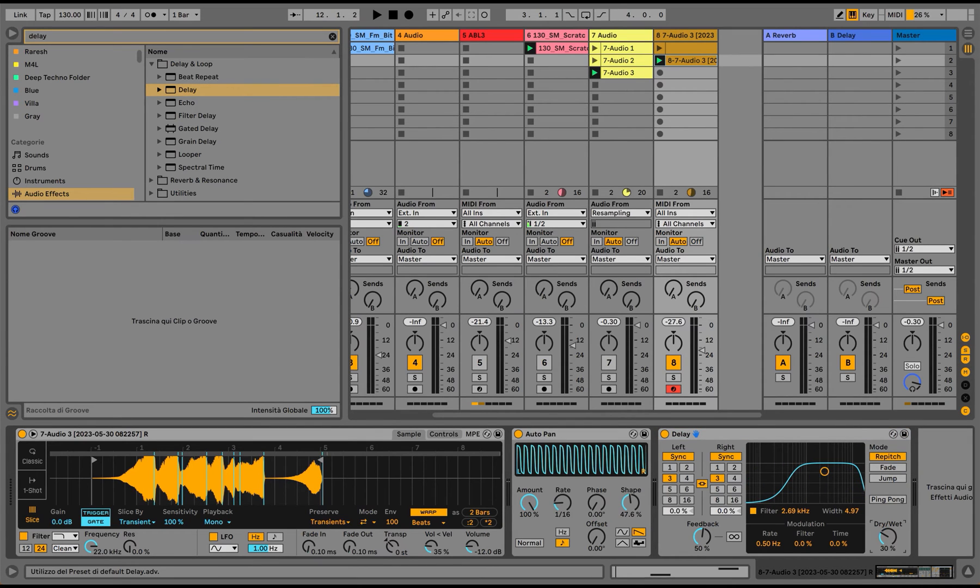
Set Delay's Dry/Wet to 28%, modulation rate to 0.20 Hz, filter to 25%, time to 5.5%, and left and right offsets to 0.5% and 2.6%
left_click_drag(879, 538, 878, 539)
left_click_drag(812, 546, 813, 533)
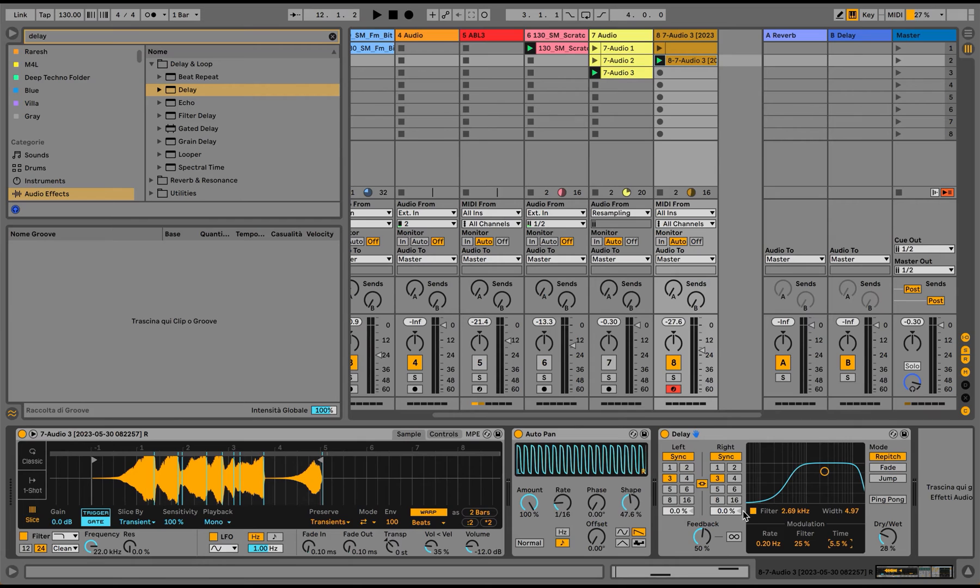
left_click(689, 511)
Play the set and set Delay's Feedback to 79% and Dry/Wet to 26%
key("space")
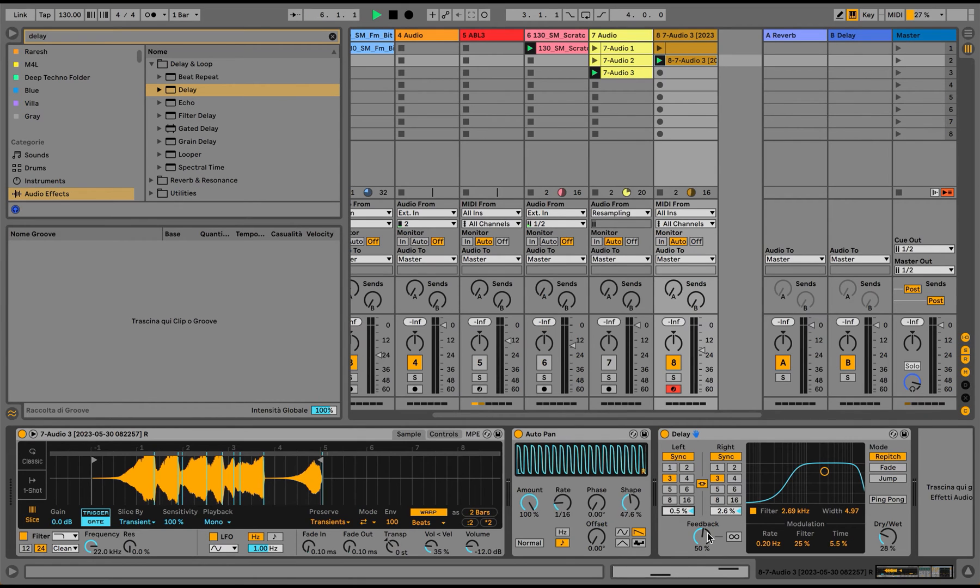
left_click_drag(702, 538, 702, 529)
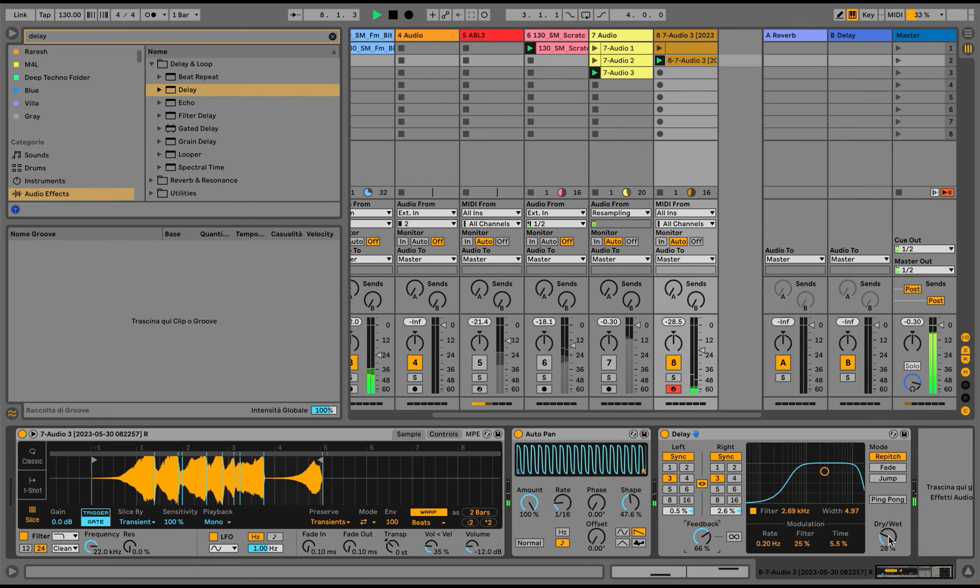
left_click_drag(889, 541, 889, 542)
left_click_drag(702, 538, 702, 531)
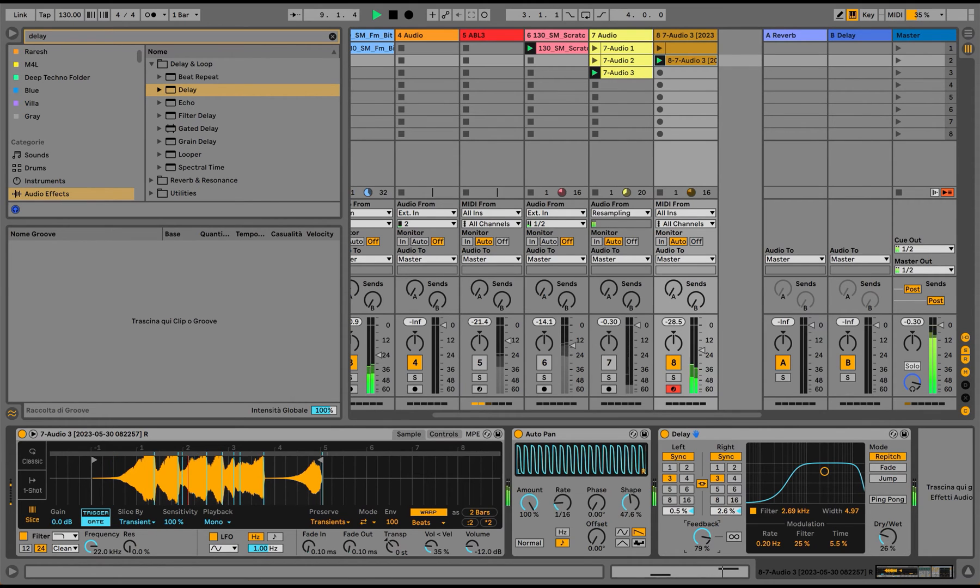
Insert a third return track after B Delay and load the Filter Delay preset Go Mid onto it
left_click(861, 35)
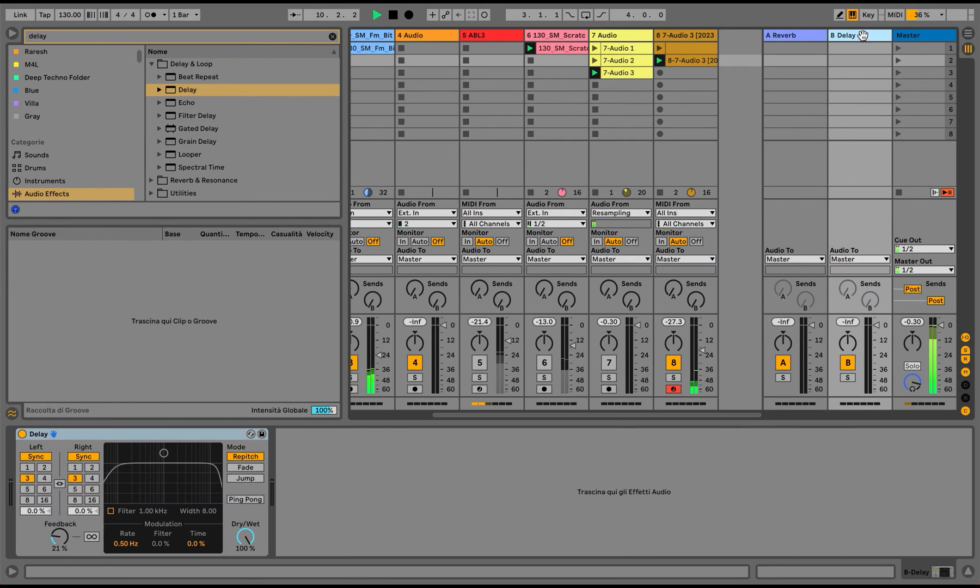
key("ctrl+alt+t")
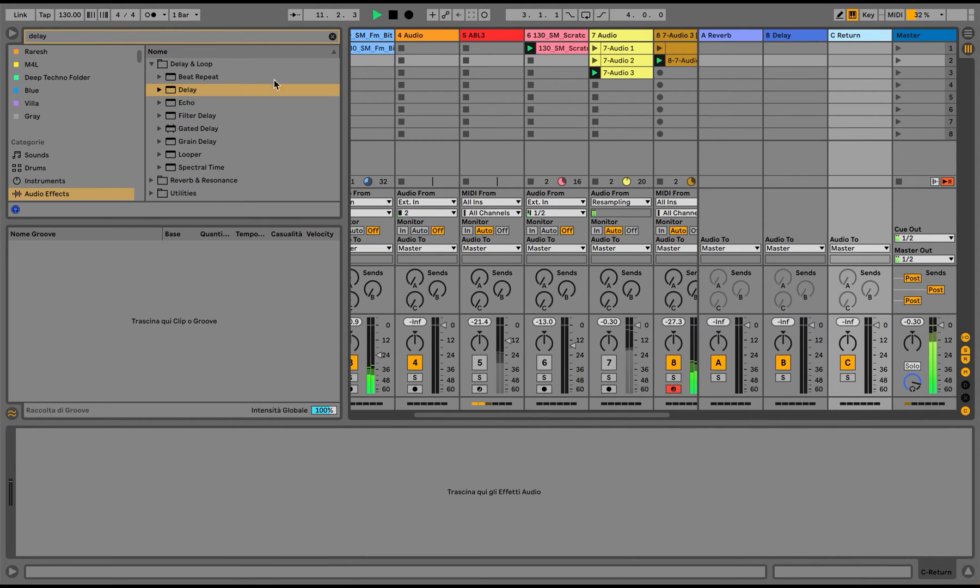
left_click(333, 37)
type("go mid")
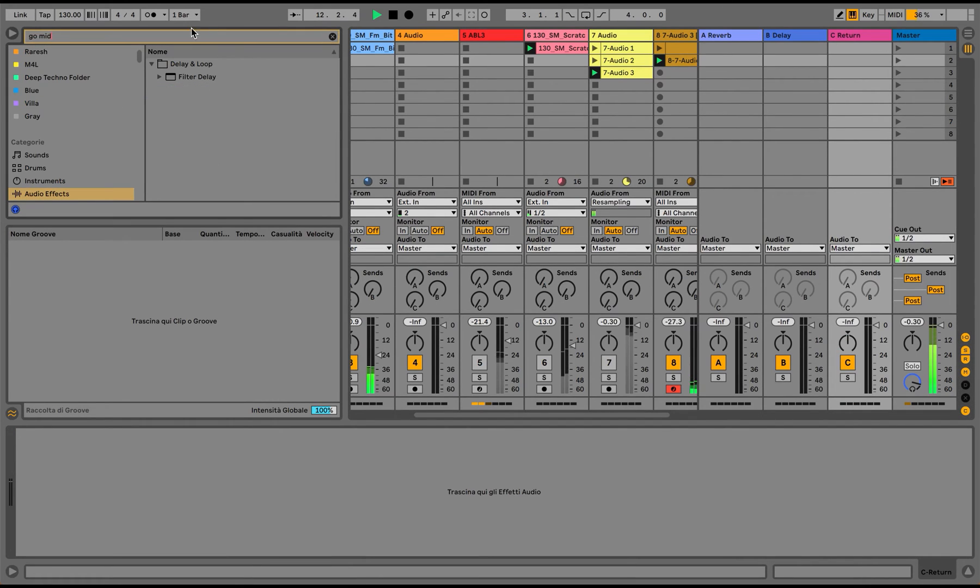
left_click(159, 78)
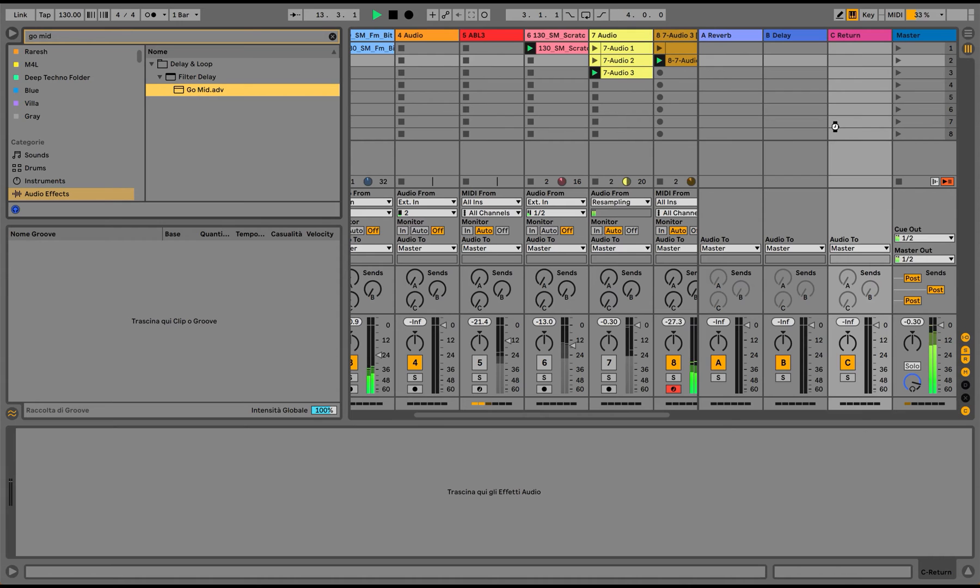
Raise the Simpler track's send C to -10.0 dB and set Go Mid's L+R feedback to 84%
scroll(605, 217, "right", 3)
left_click_drag(605, 300, 604, 239)
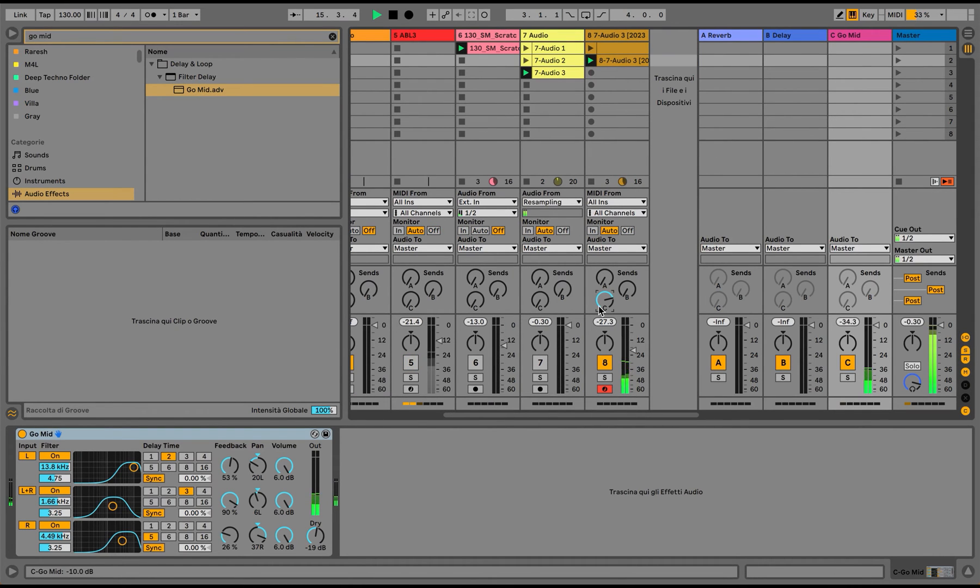
left_click(853, 86)
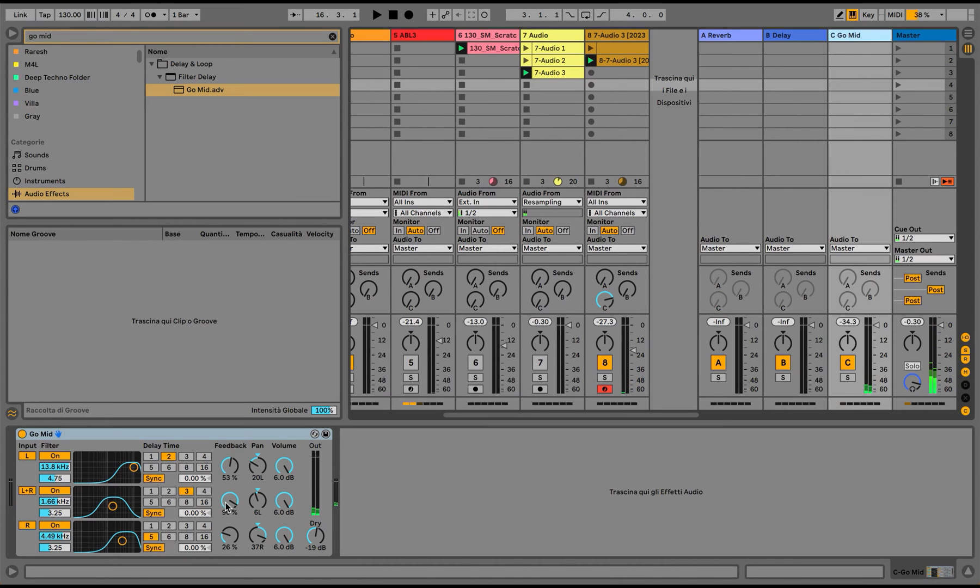
left_click_drag(228, 506, 228, 511)
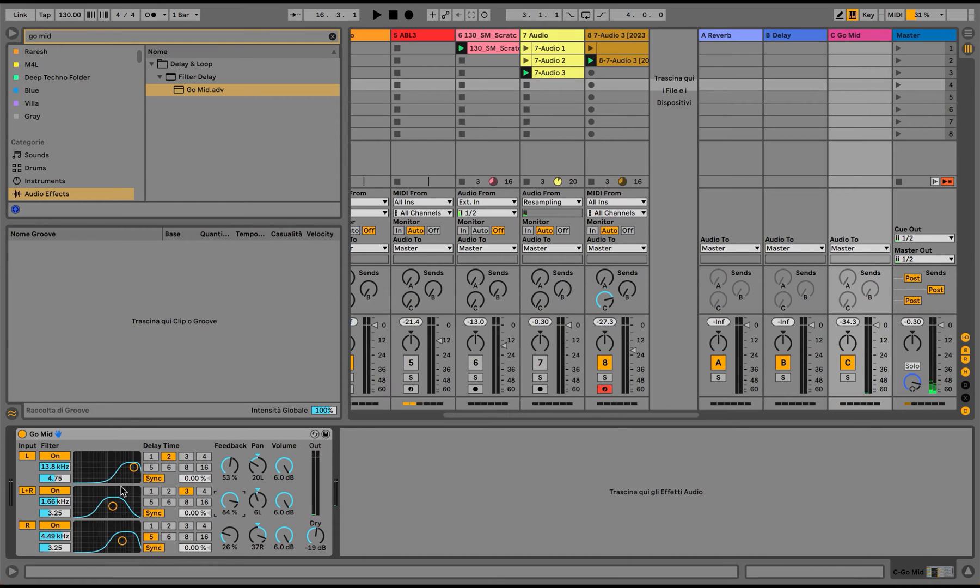
Examine the Sample and Controls pages of Simpler on track 8
left_click(623, 165)
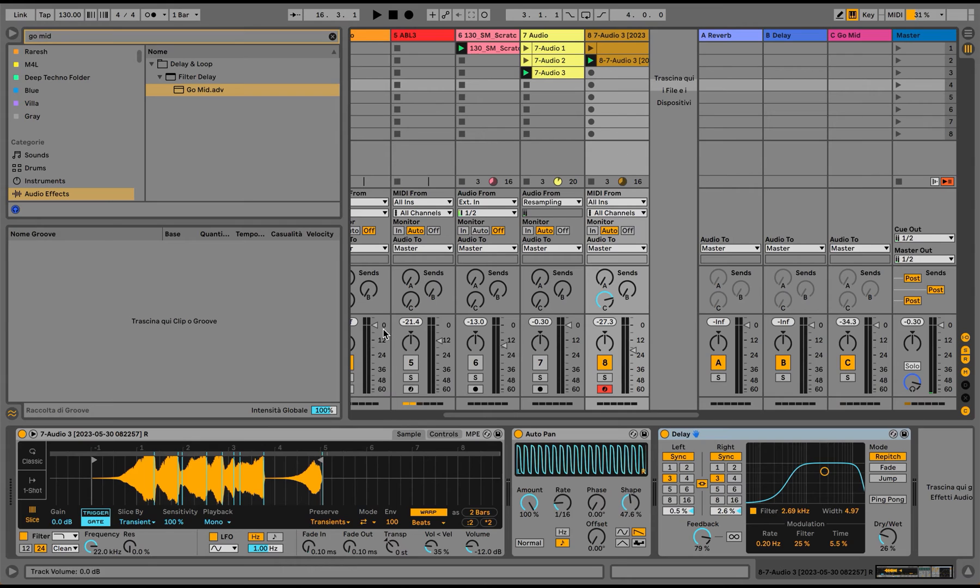
left_click(352, 434)
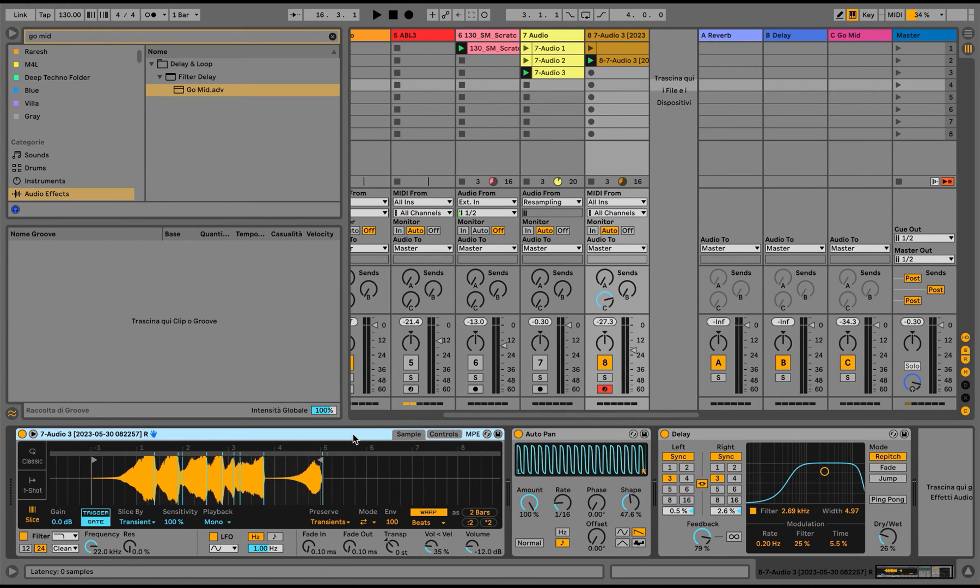
left_click(444, 434)
left_click(409, 434)
left_click(444, 434)
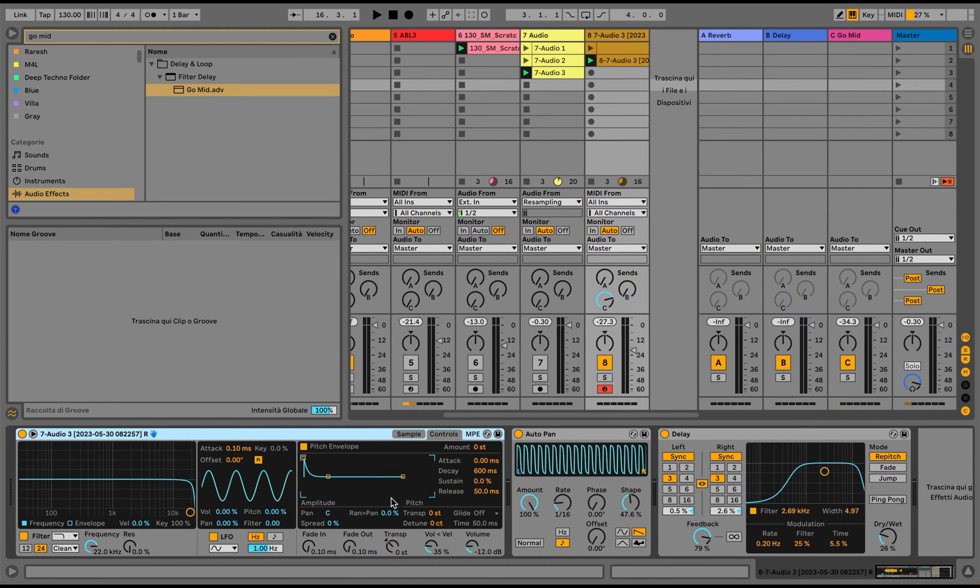
left_click(390, 513)
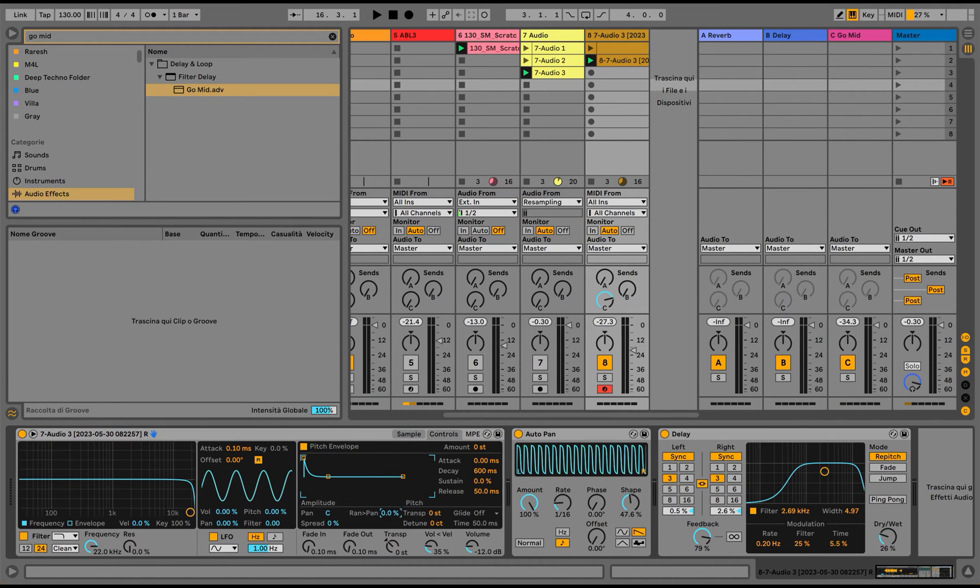
left_click(305, 437)
left_click(409, 434)
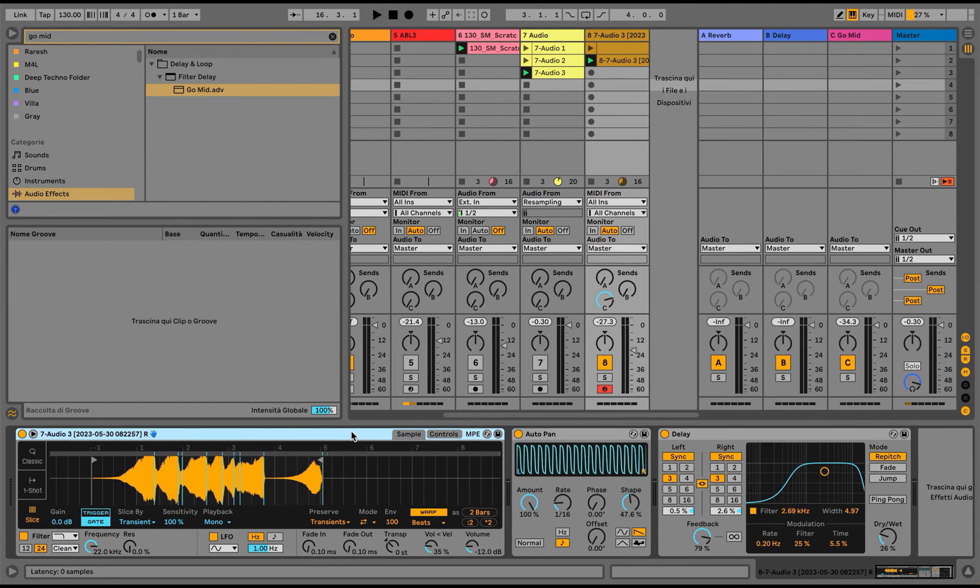
Find Auto Filter among the audio effects and insert it between Simpler and Auto Pan
left_click(332, 37)
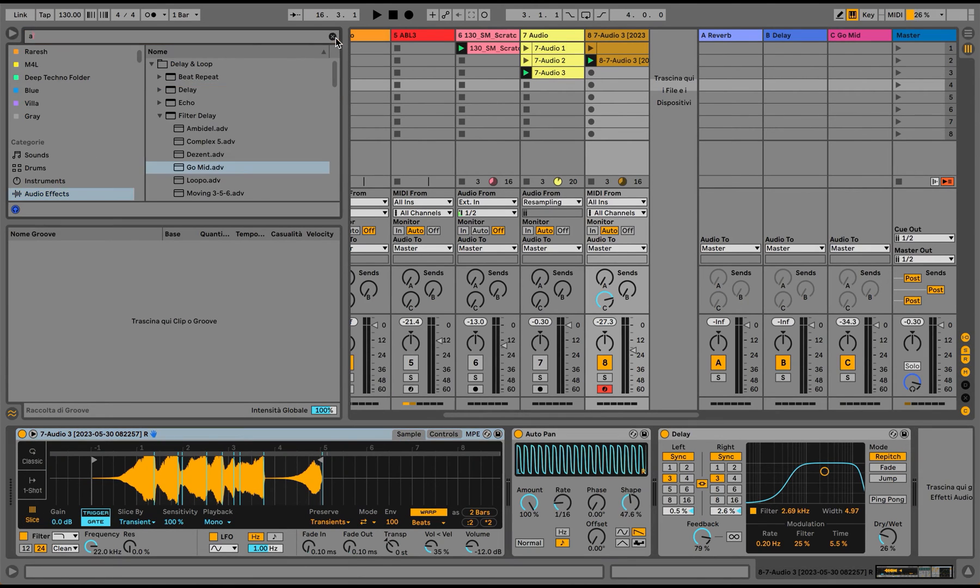
type("auto")
left_click(151, 64)
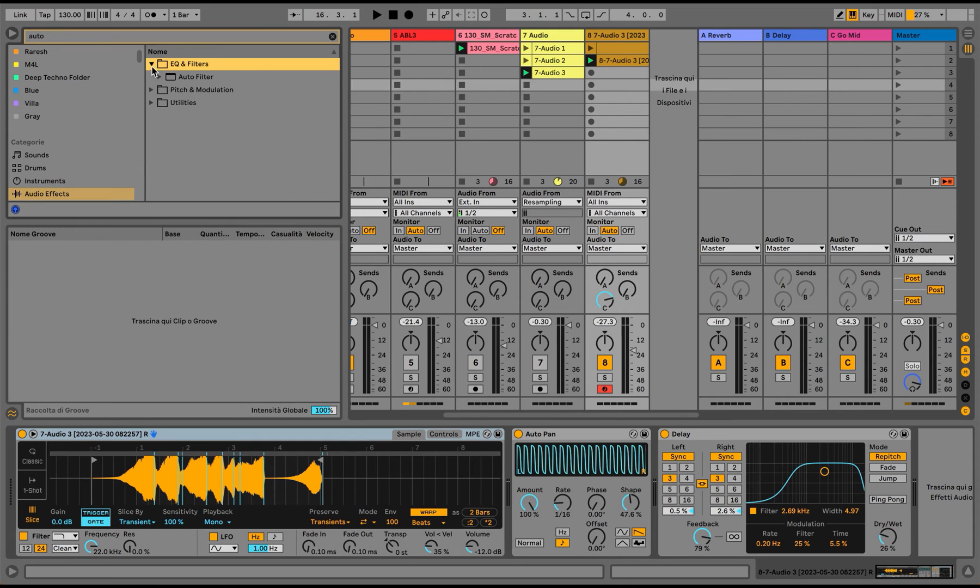
left_click_drag(183, 82, 520, 447)
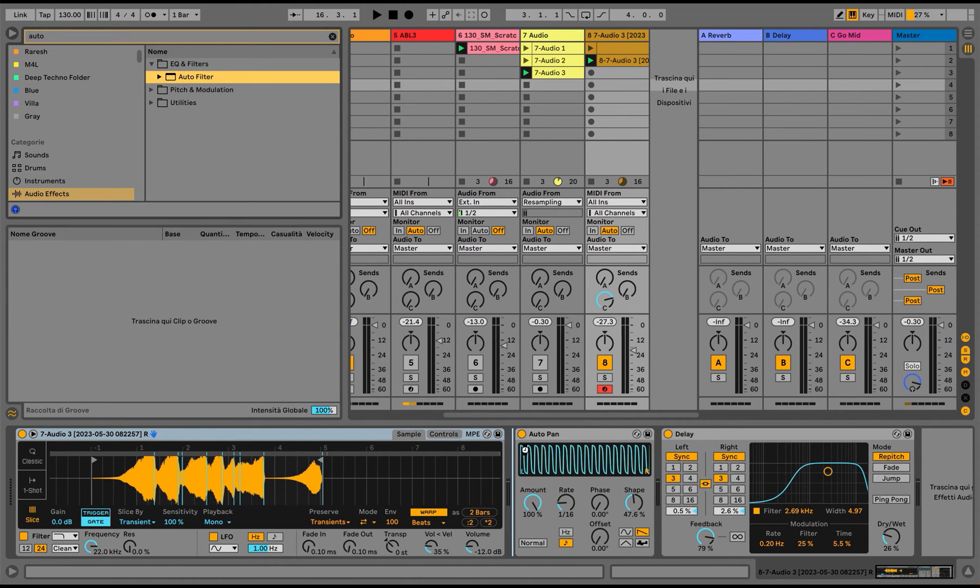
Set Auto Filter to a 12 dB band-pass at 2.36 kHz with 33% resonance, and its synced LFO to rate 3 and amount 18.6
left_click_drag(592, 483, 585, 508)
left_click(588, 523)
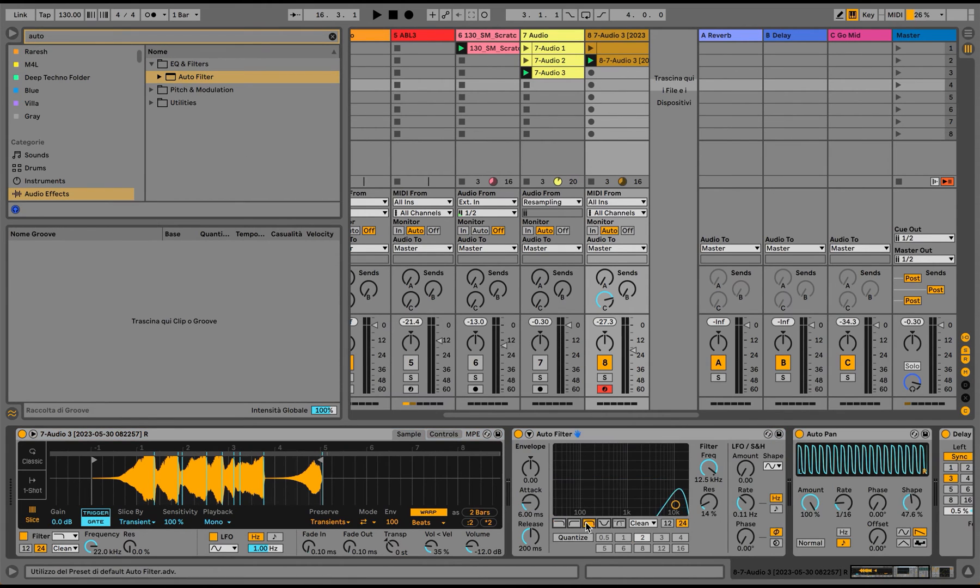
left_click(668, 524)
left_click_drag(676, 504, 645, 498)
left_click(776, 508)
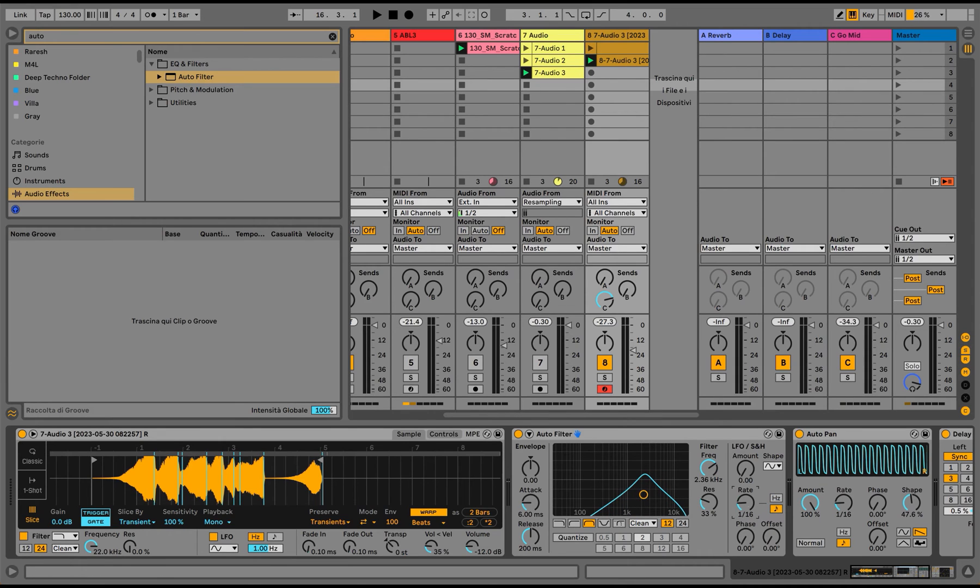
left_click_drag(746, 502, 745, 490)
Group Auto Filter into an Audio Effect Rack and add a duplicate chain with its filter set to a 24 dB notch
left_click(686, 434)
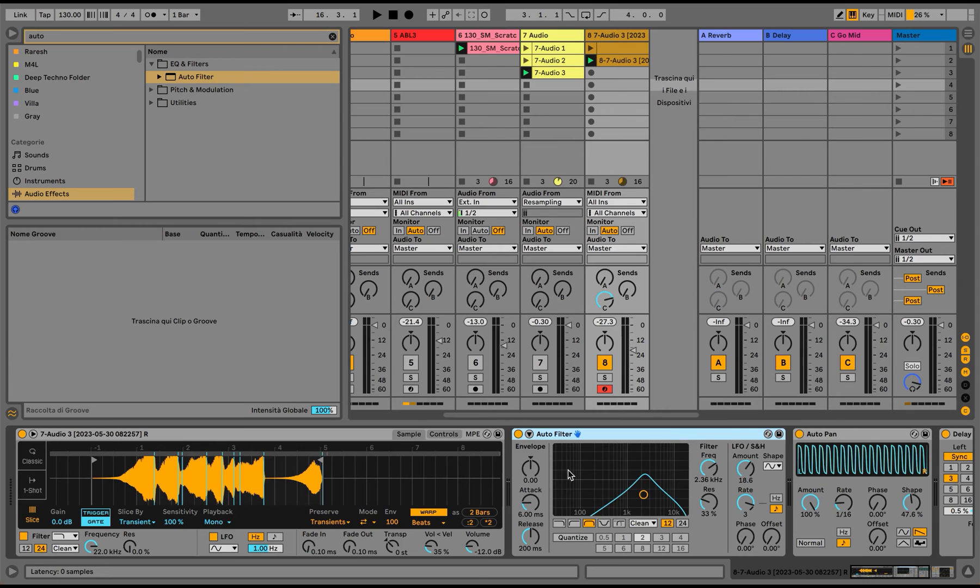
key("ctrl+g")
left_click(542, 468)
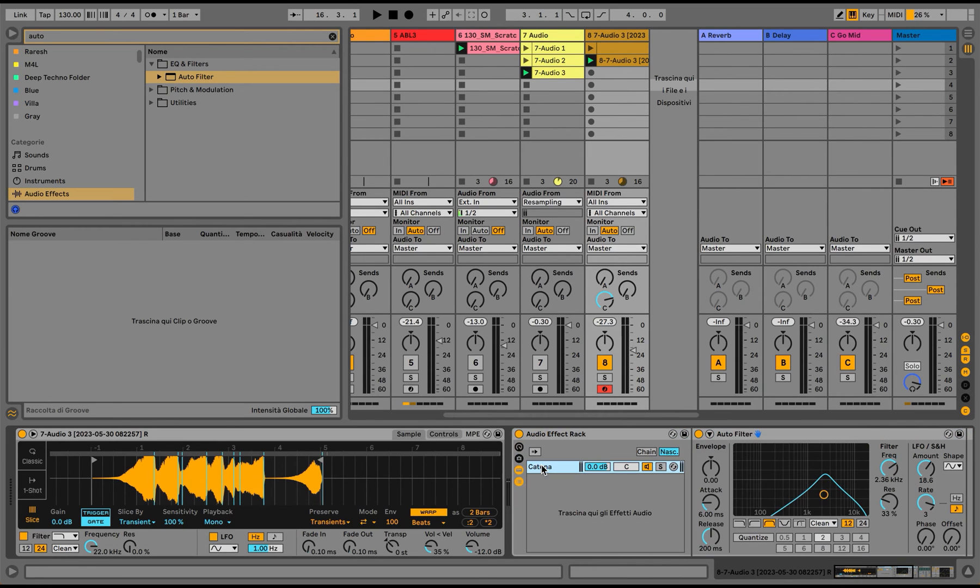
key("ctrl+d")
left_click(539, 523)
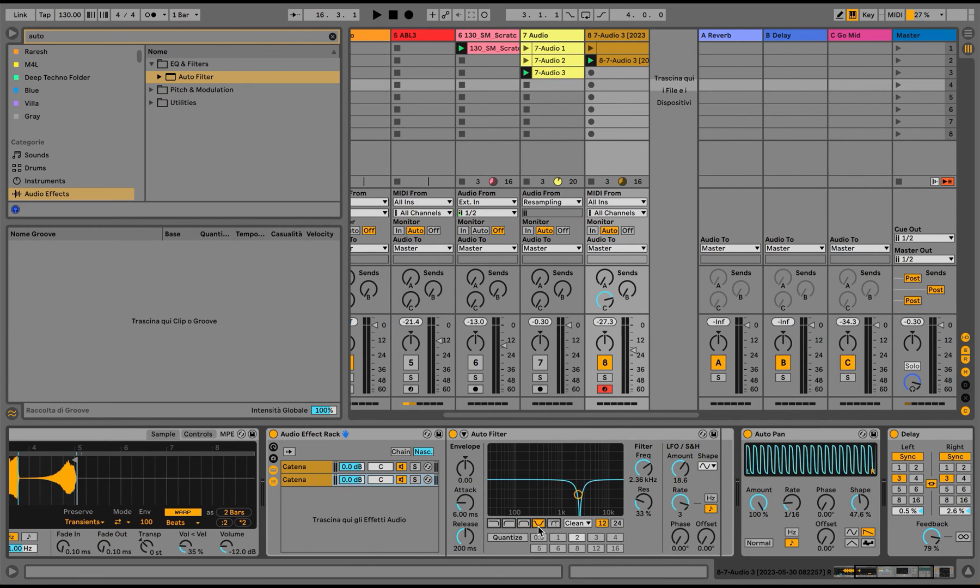
left_click(616, 523)
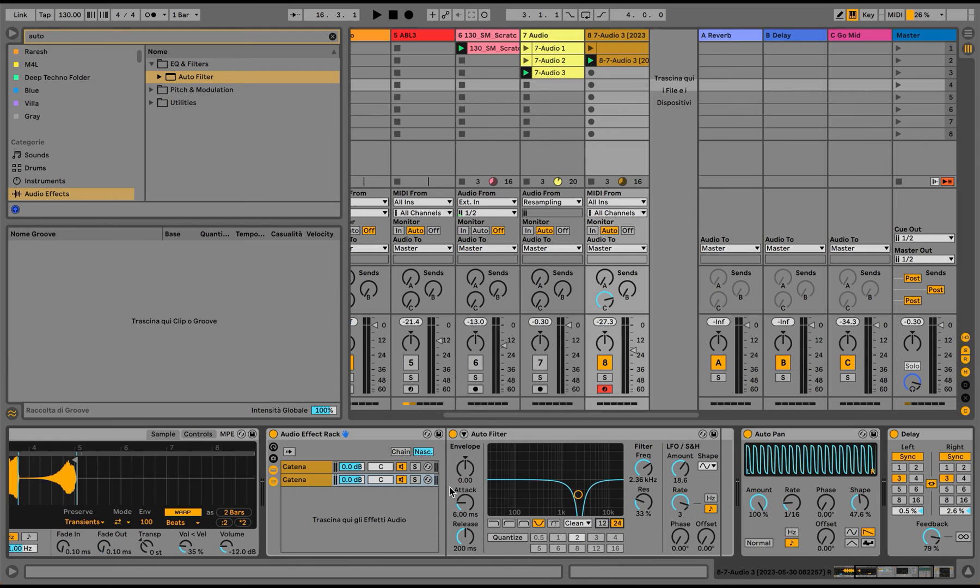
Duplicate the rack's first chain and set the copy's Auto Filter type to Morph
left_click(320, 468)
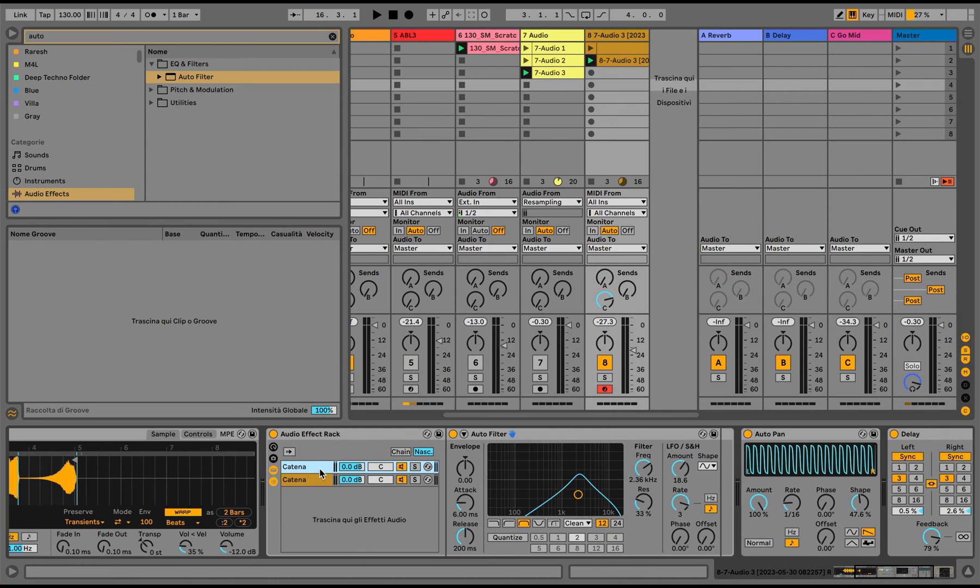
key("ctrl+d")
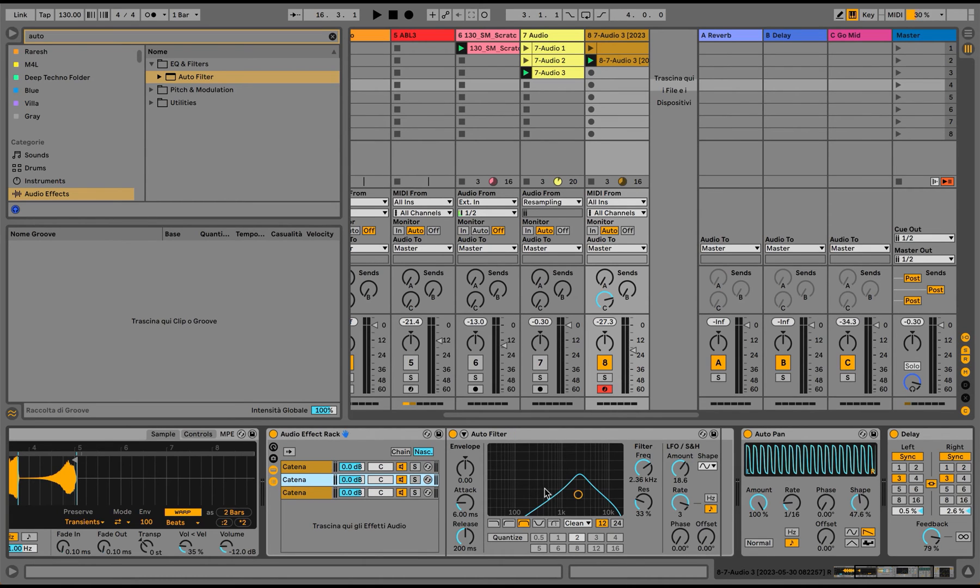
left_click(554, 524)
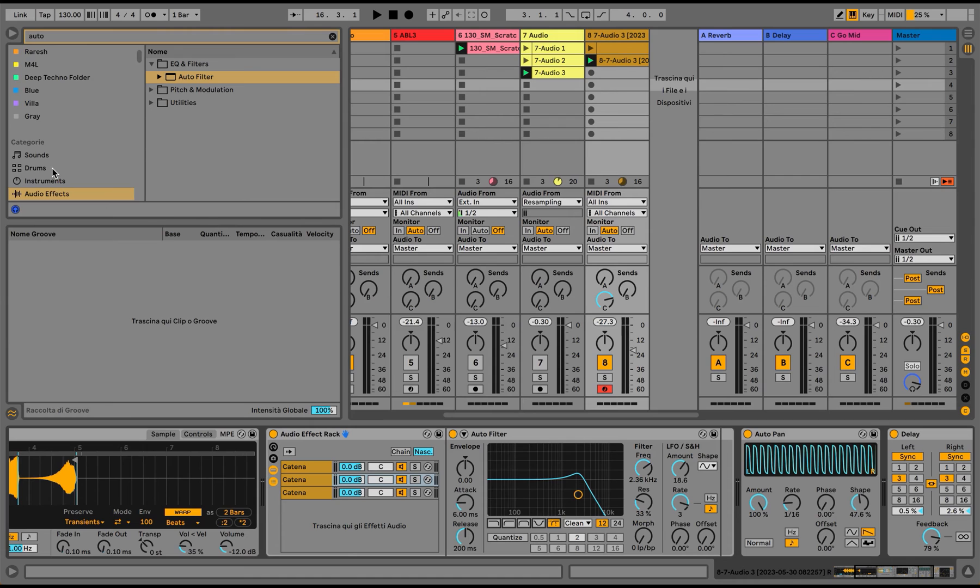
Add a Max for Live LFO after the morph Auto Filter and map it to Morph at a rate of 0.57 Hz
scroll(52, 167, "down", 3)
left_click(54, 162)
left_click(332, 36)
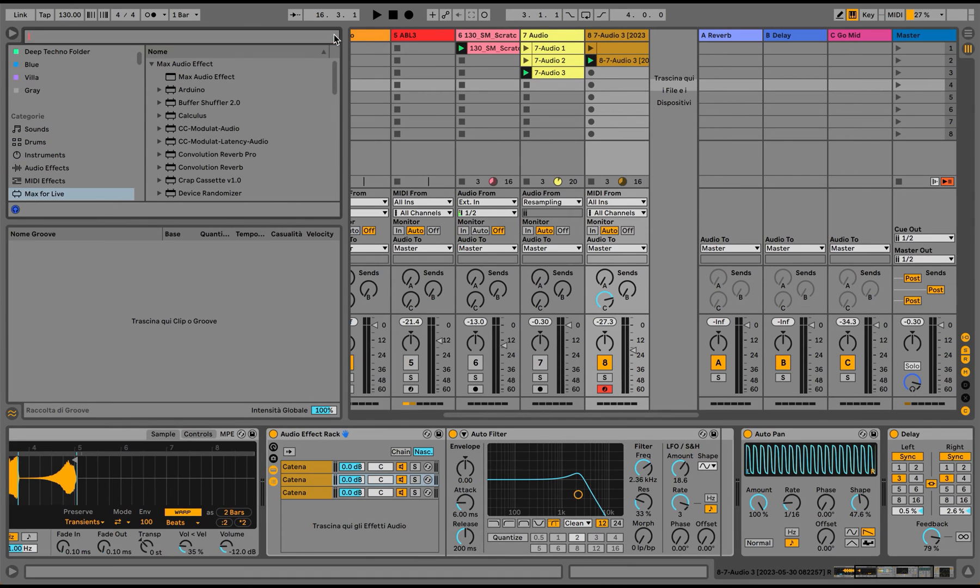
type("lfo")
left_click(192, 116)
left_click_drag(191, 116, 745, 457)
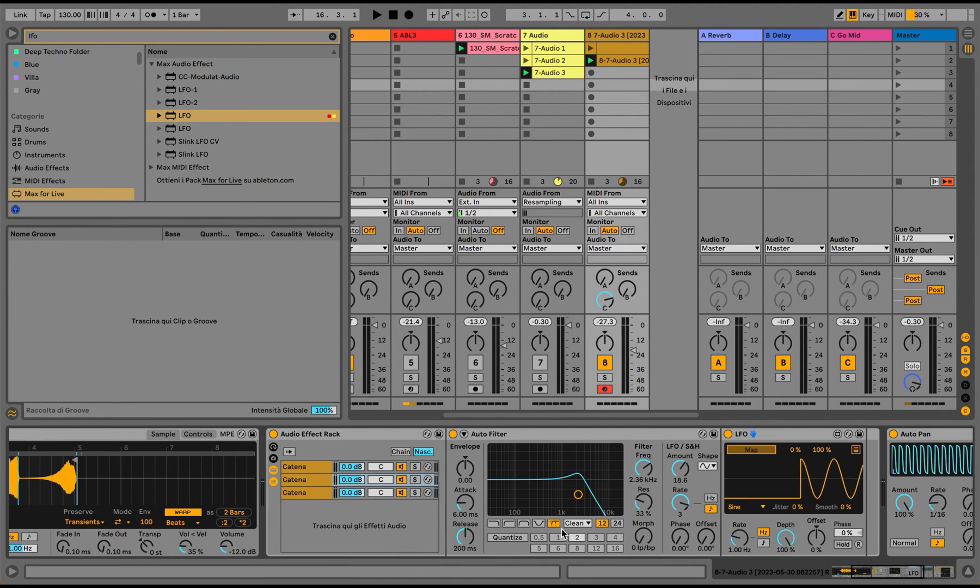
left_click(643, 537)
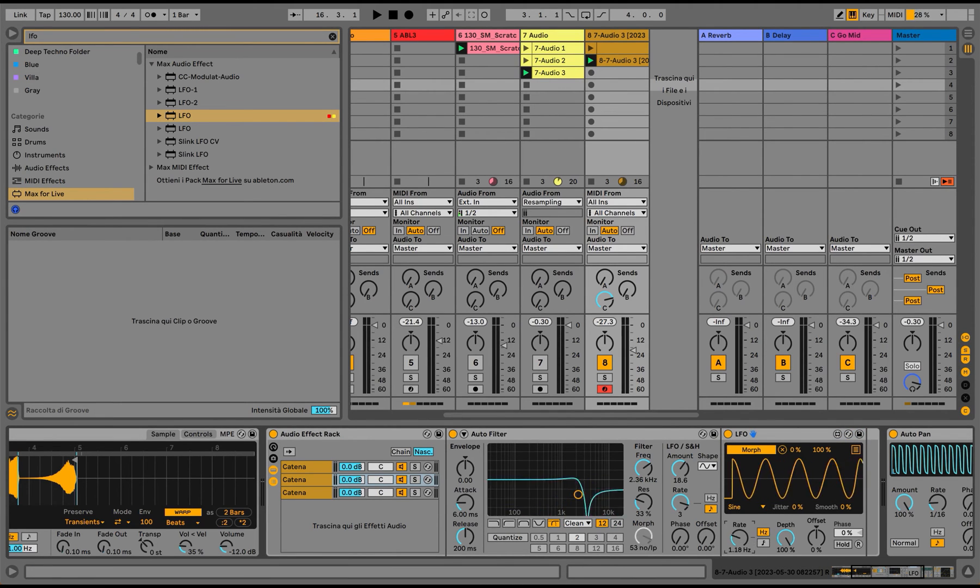
left_click_drag(745, 542, 745, 543)
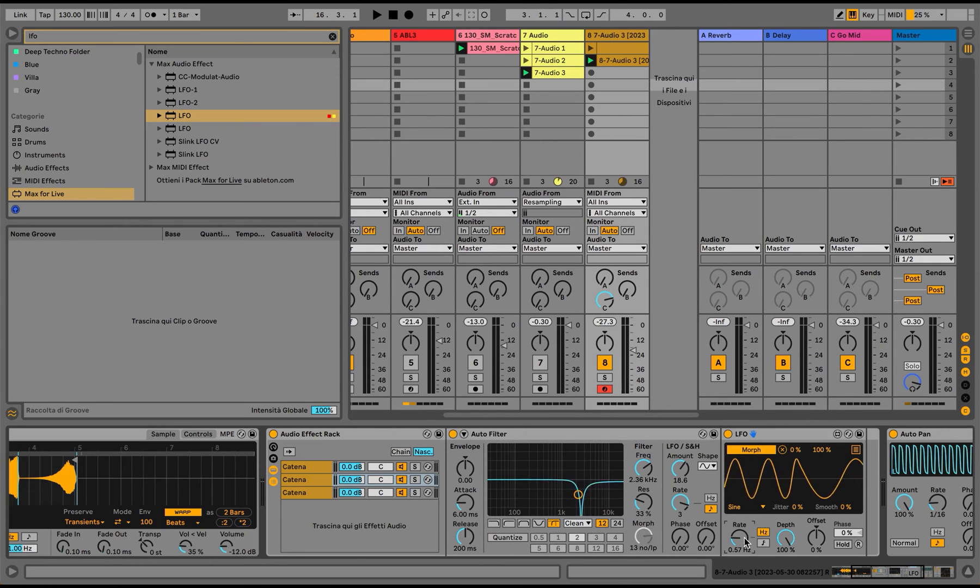
Add a second LFO mapped to the morph filter's Frequency, with 0.41 Hz rate, 40.2% depth and 50% offset
left_click_drag(253, 113, 867, 435)
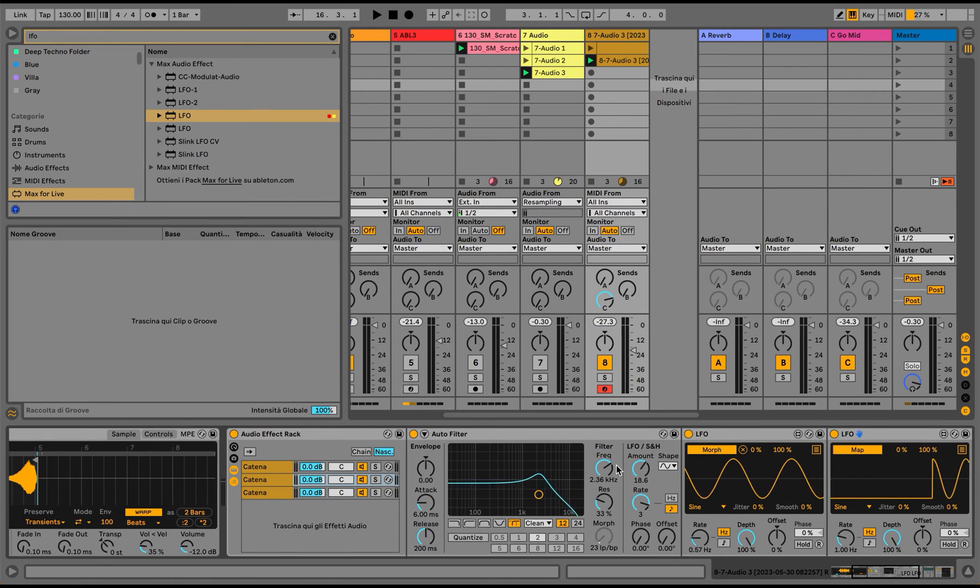
scroll(715, 504, "right", 5)
left_click_drag(696, 539, 774, 527)
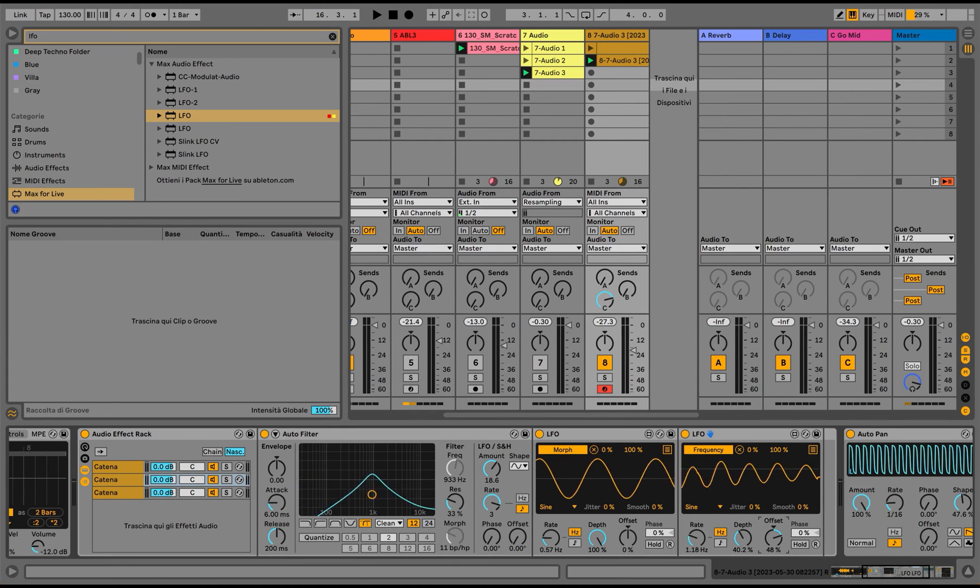
left_click_drag(696, 539, 696, 549)
Show the rack's chain zones and distribute the three chains equally across the 0–127 range
scroll(704, 544, "right", 5)
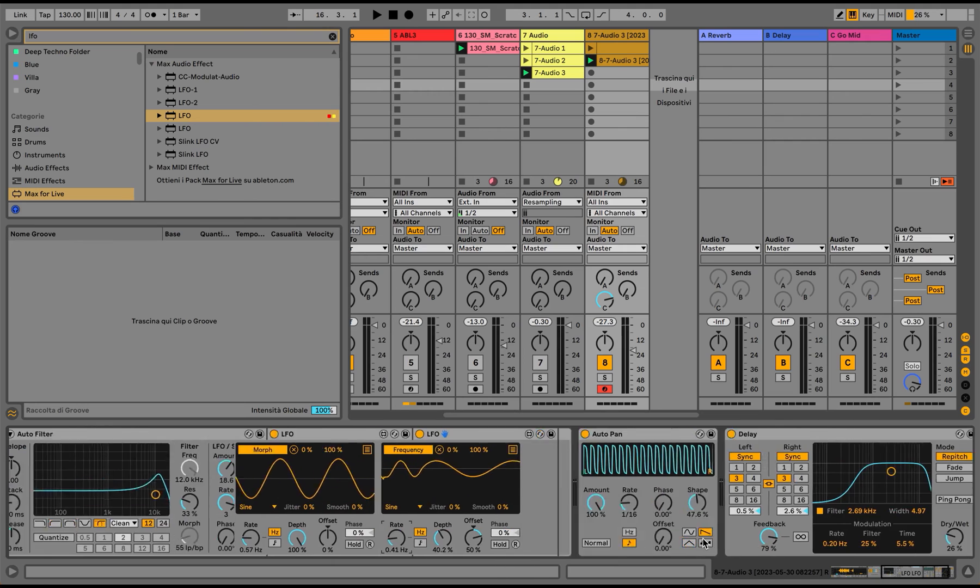
scroll(704, 544, "left", 5)
scroll(705, 544, "left", 2)
left_click(259, 451)
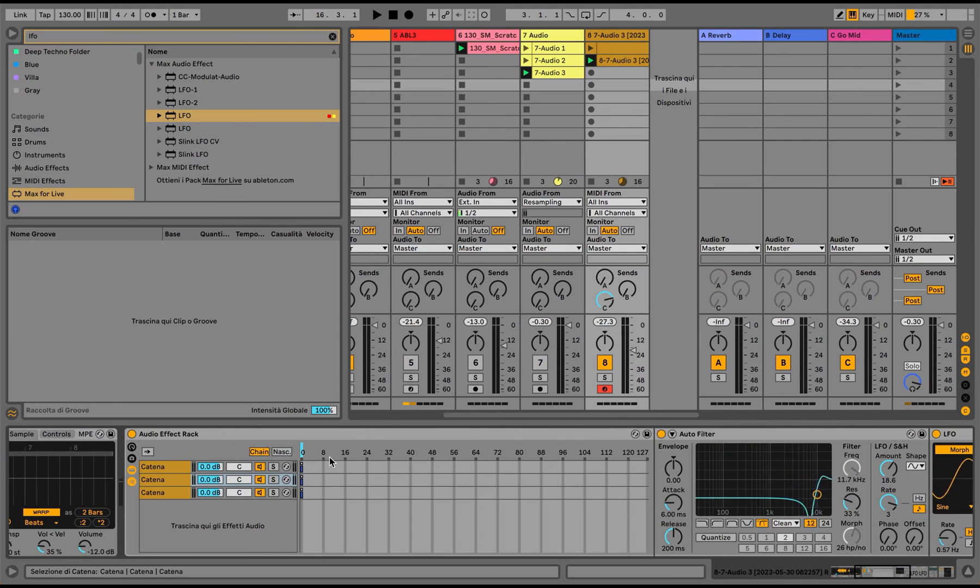
left_click_drag(302, 469, 651, 478)
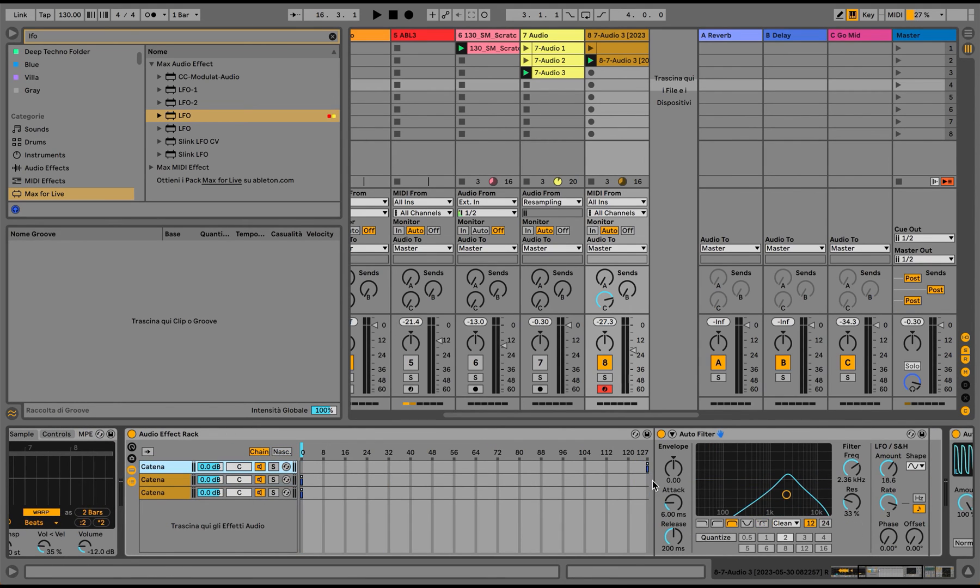
right_click(595, 478)
left_click(604, 500)
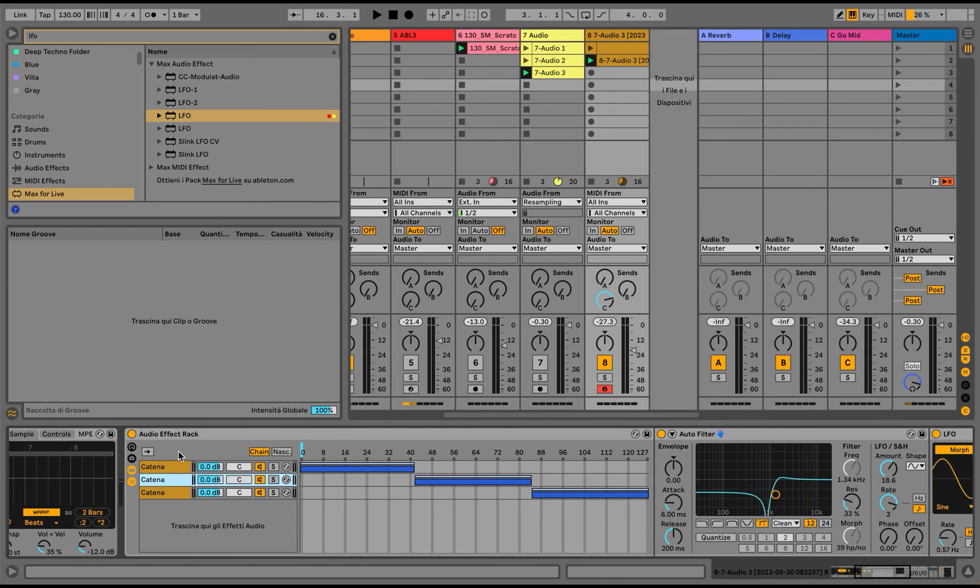
Load the Expression Control Random preset before Simpler and map it to the rack's chain selector
scroll(179, 452, "left", 7)
scroll(68, 161, "down", 3)
left_click(72, 135)
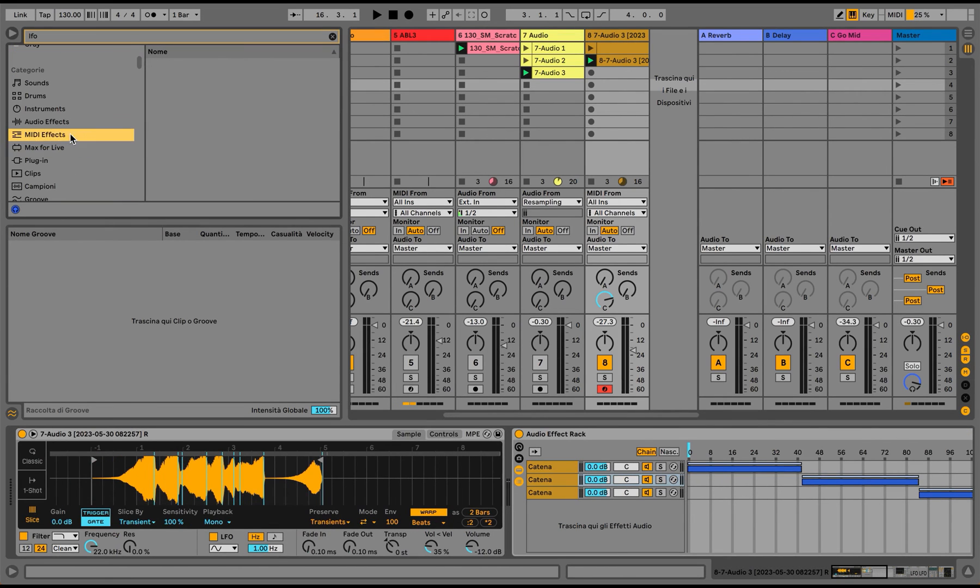
left_click(333, 36)
type("xpre")
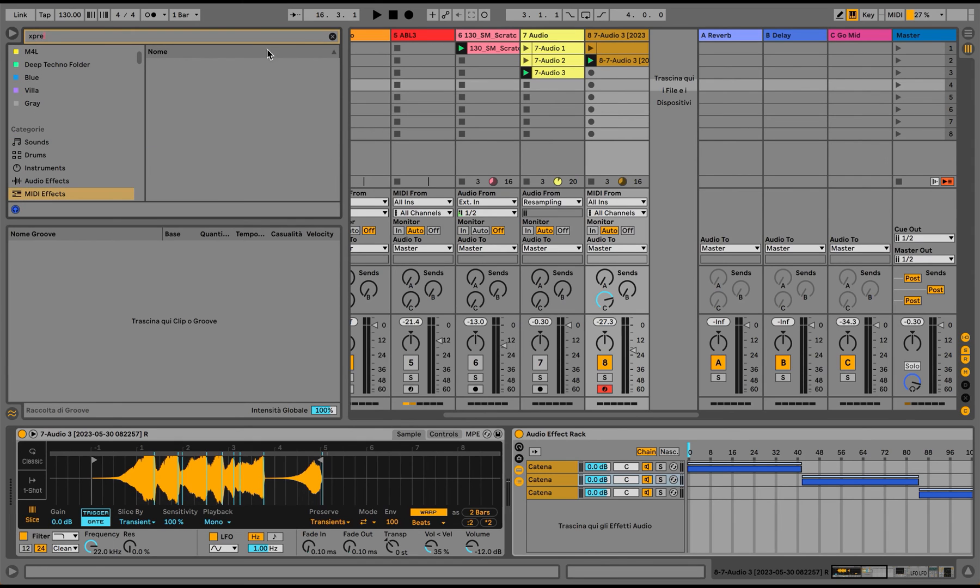
key("BackSpace")
key("BackSpace")
key("BackSpace")
key("BackSpace")
type("expre")
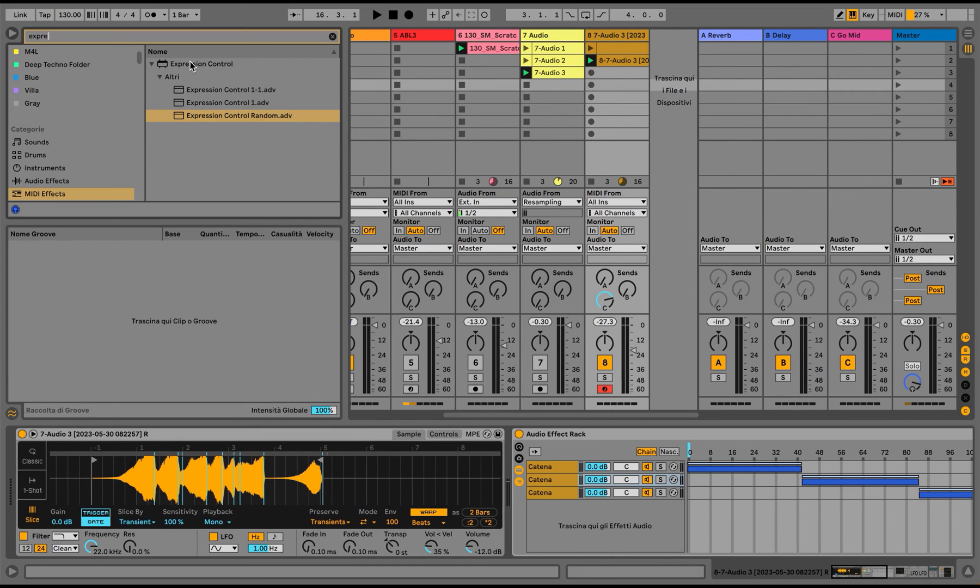
left_click_drag(226, 121, 15, 435)
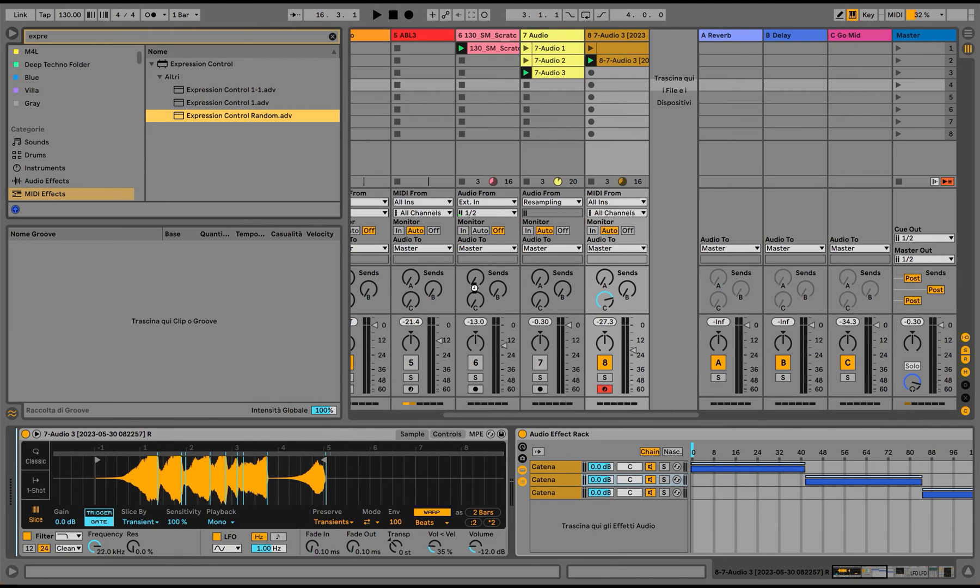
left_click(121, 465)
scroll(125, 467, "right", 15)
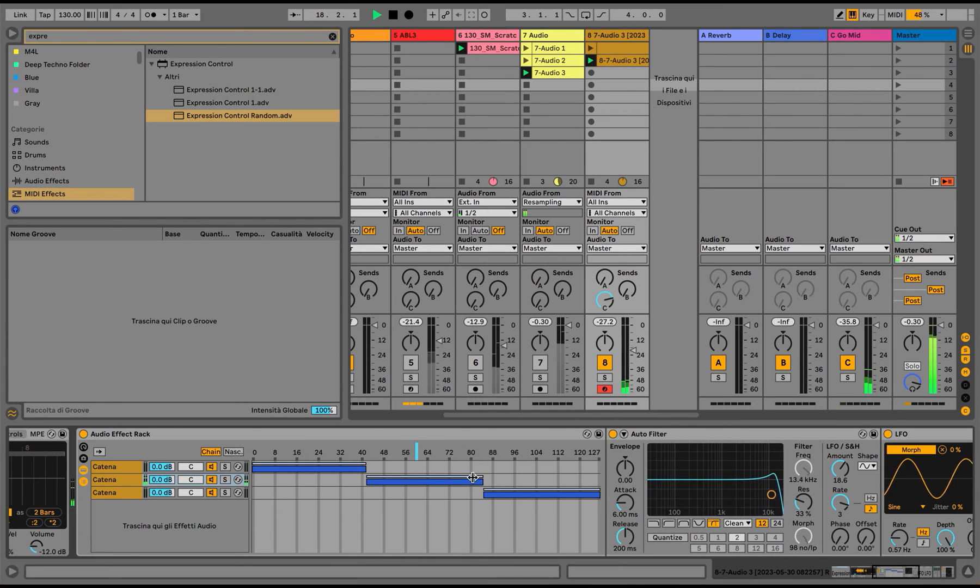
Resize the chain zones to about 0–22 for the first, 23–50 for the second and 51–127 for the third
left_click_drag(479, 480, 391, 480)
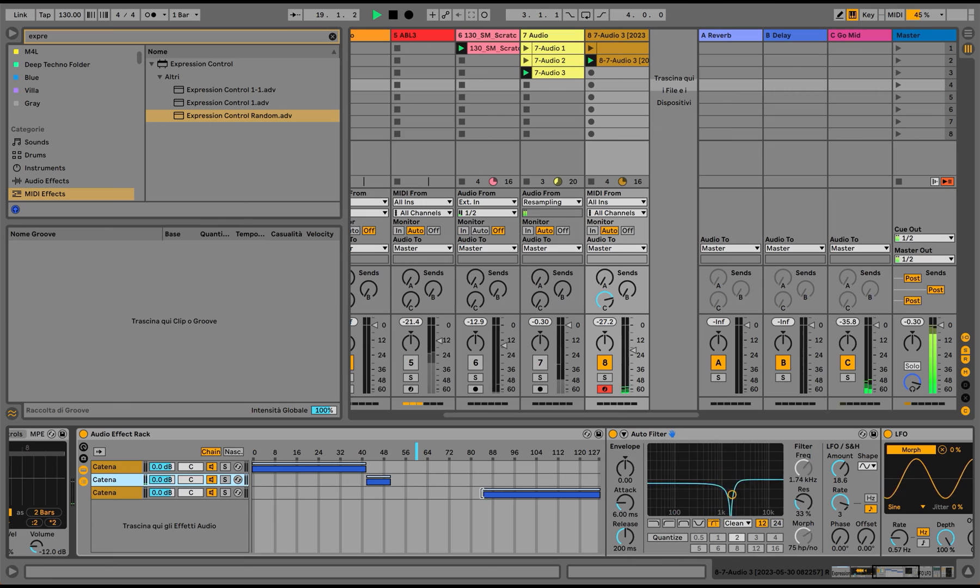
left_click(486, 496)
left_click_drag(487, 497, 391, 494)
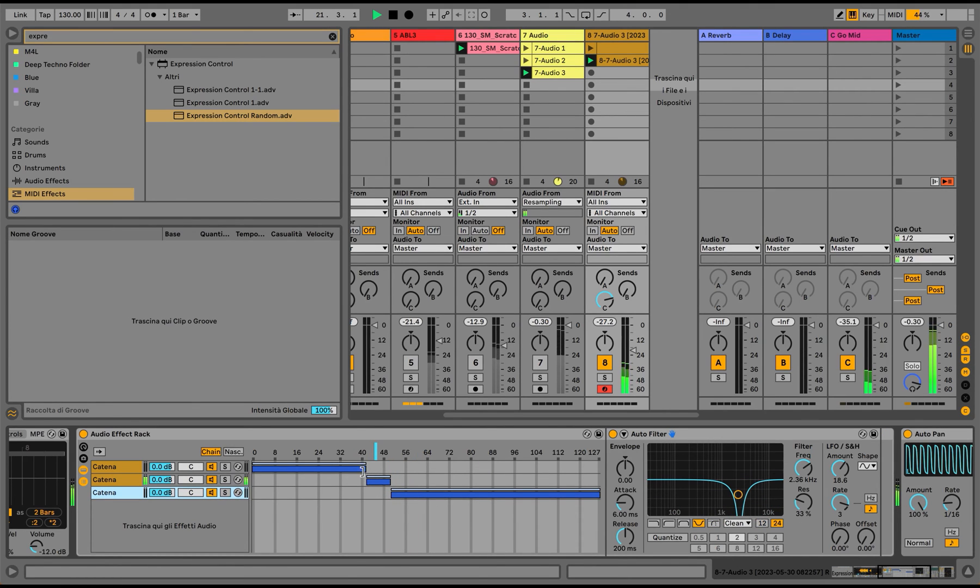
left_click_drag(365, 470, 315, 481)
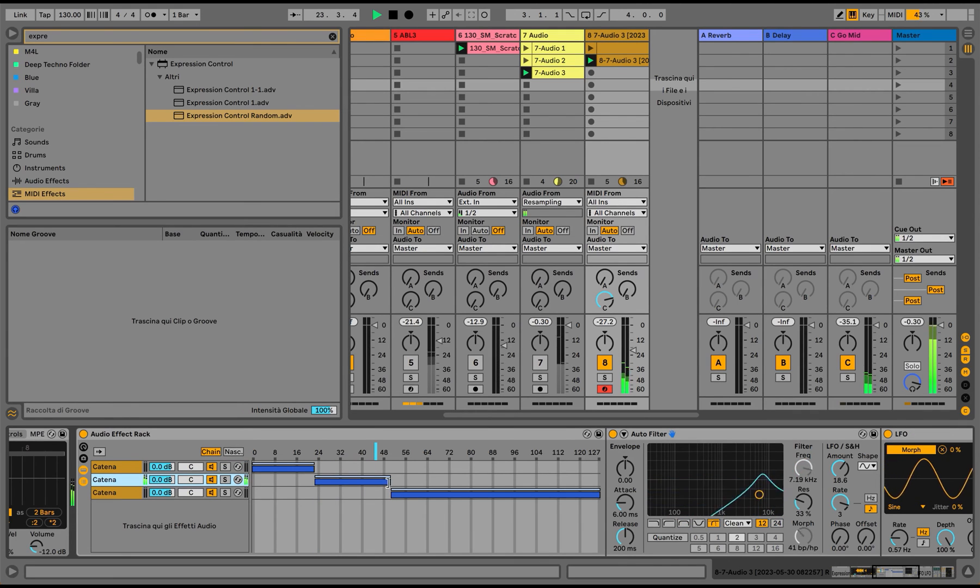
Raise the notch Auto Filter's LFO amount to 26.9 and redistribute the three filter chain zones equally
left_click_drag(390, 481, 356, 493)
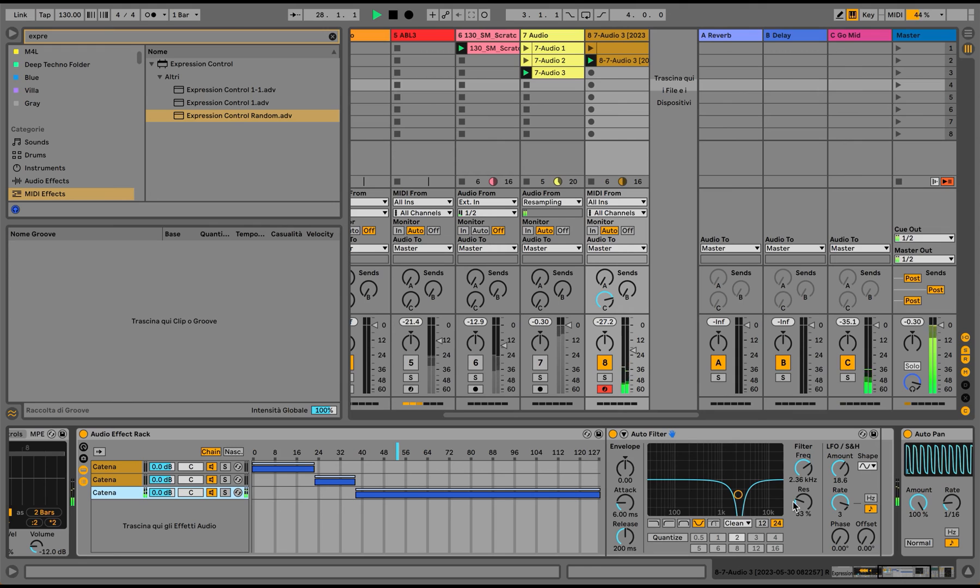
left_click_drag(803, 468, 841, 438)
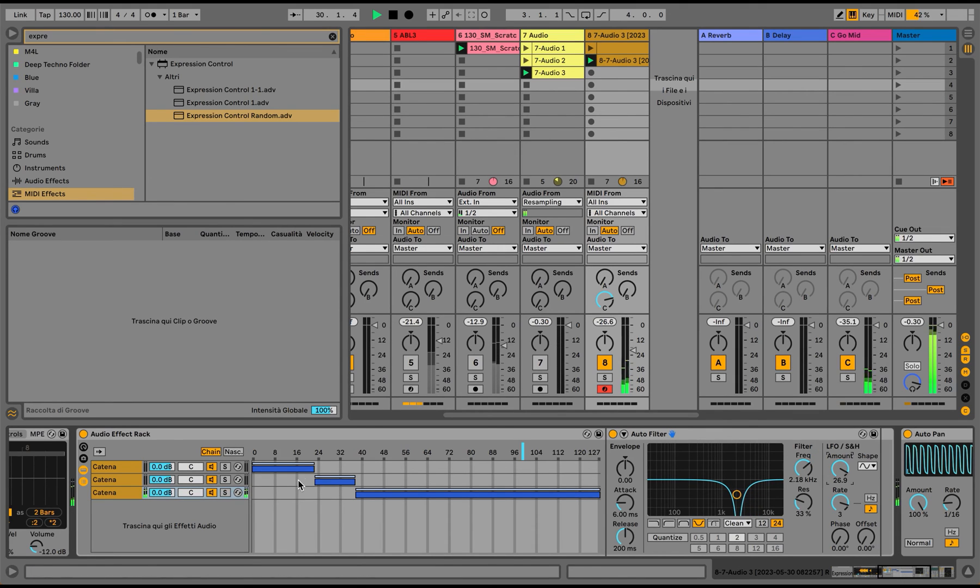
right_click(362, 472)
left_click(379, 496)
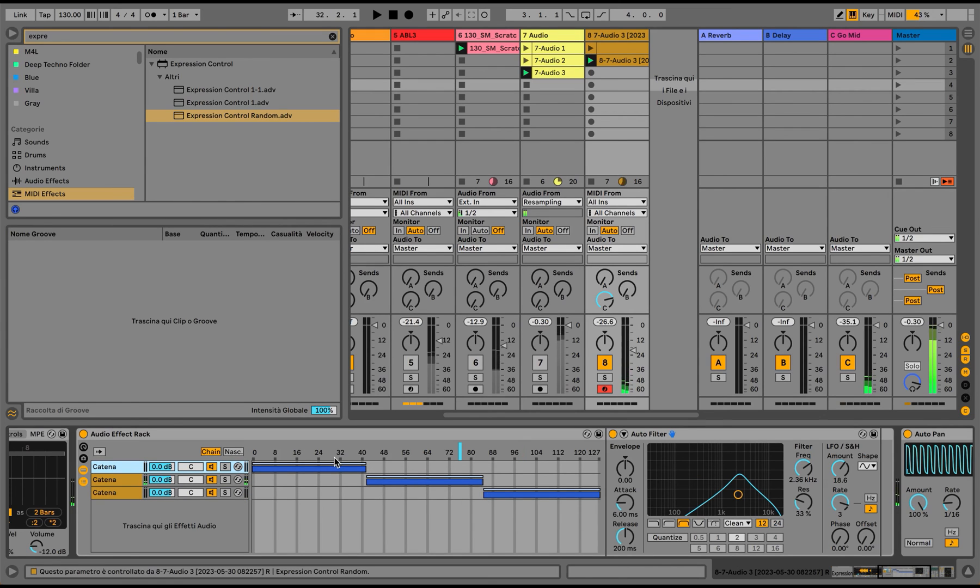
Group the Auto Pan after the filter rack into its own Audio Effect Rack and show its chain list
scroll(653, 459, "right", 5)
scroll(654, 459, "right", 2)
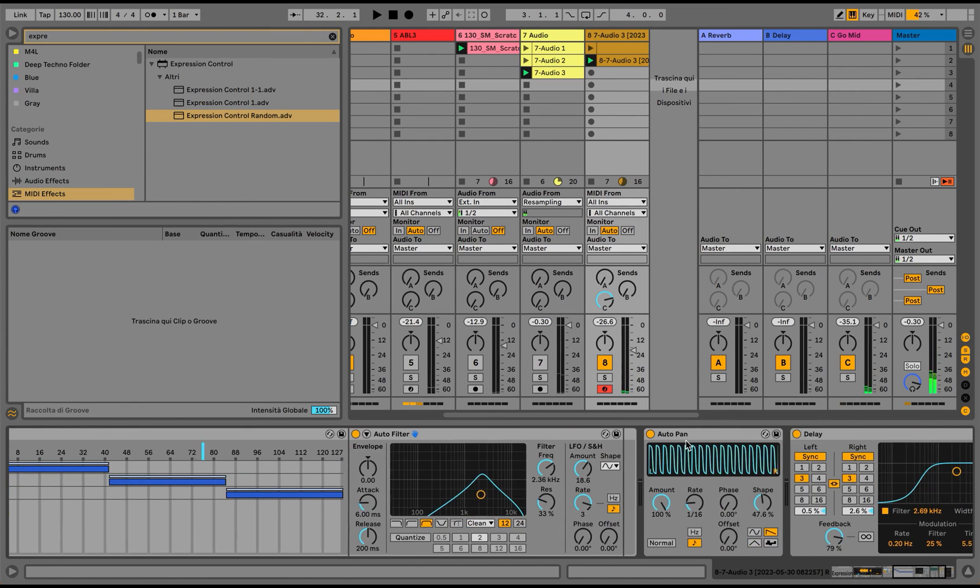
left_click(690, 438)
key("ctrl+g")
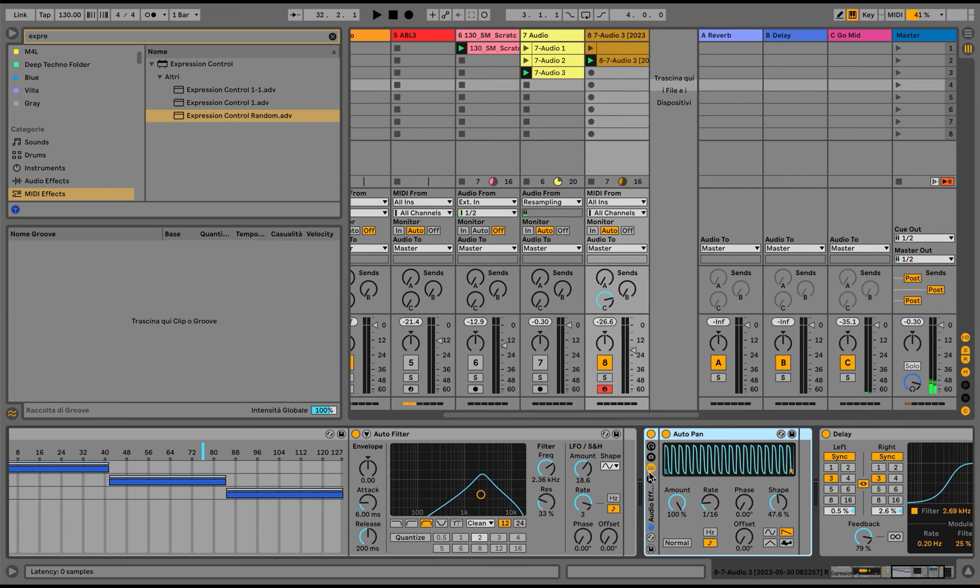
left_click(650, 479)
left_click(571, 466)
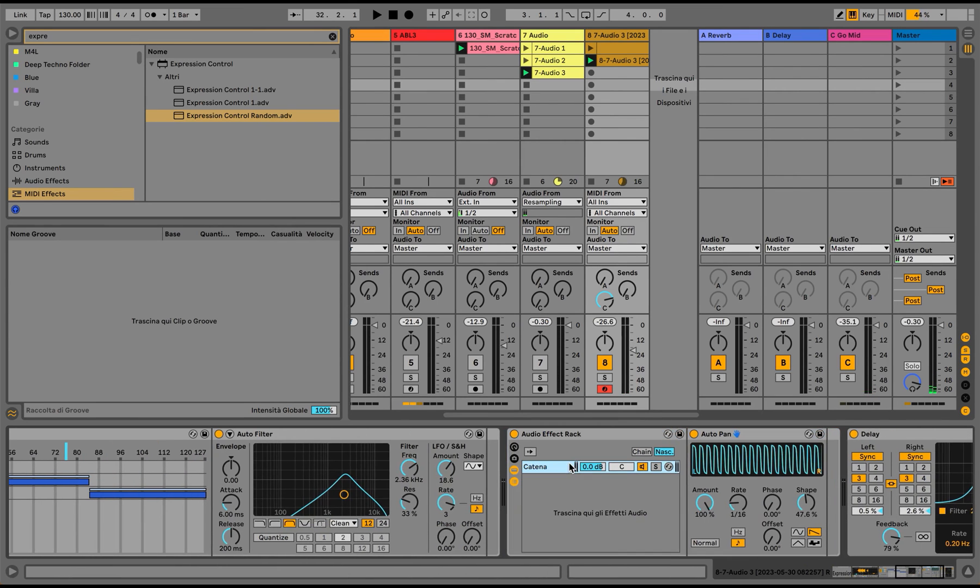
Duplicate the Auto Pan chain twice, setting the second chain's rate to 1/8 and adjusting the third chain's rate
key("ctrl+d")
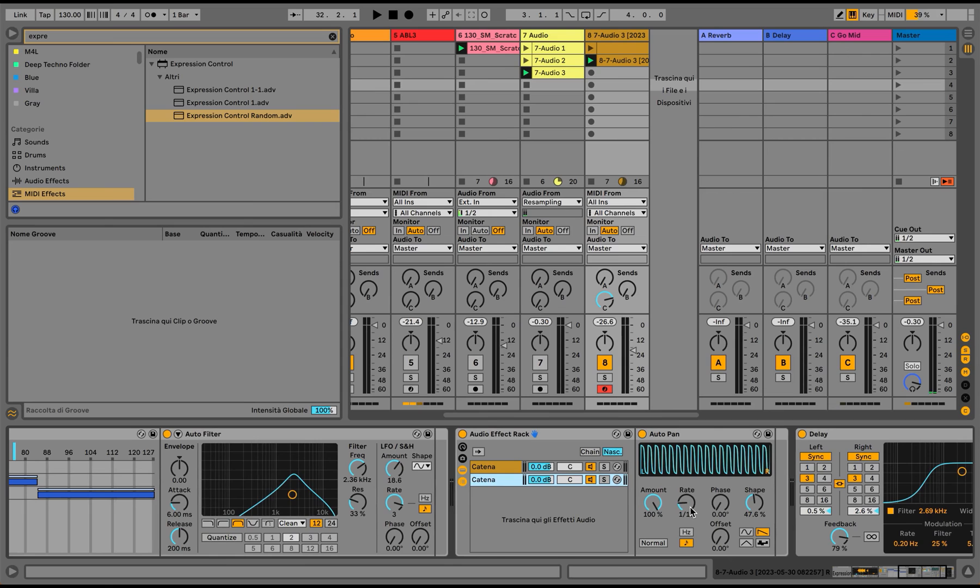
left_click_drag(690, 506, 690, 492)
left_click(503, 480)
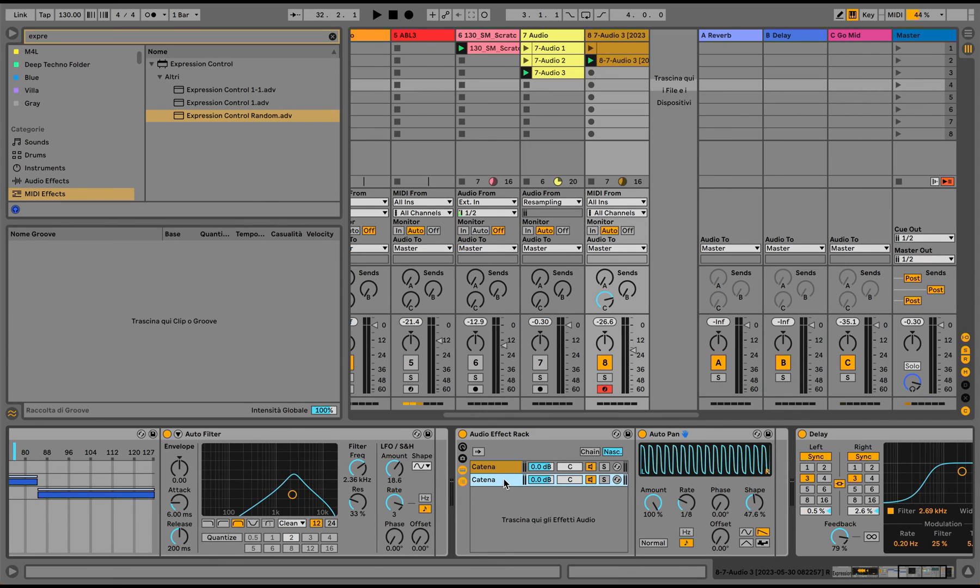
key("ctrl+d")
left_click(686, 509)
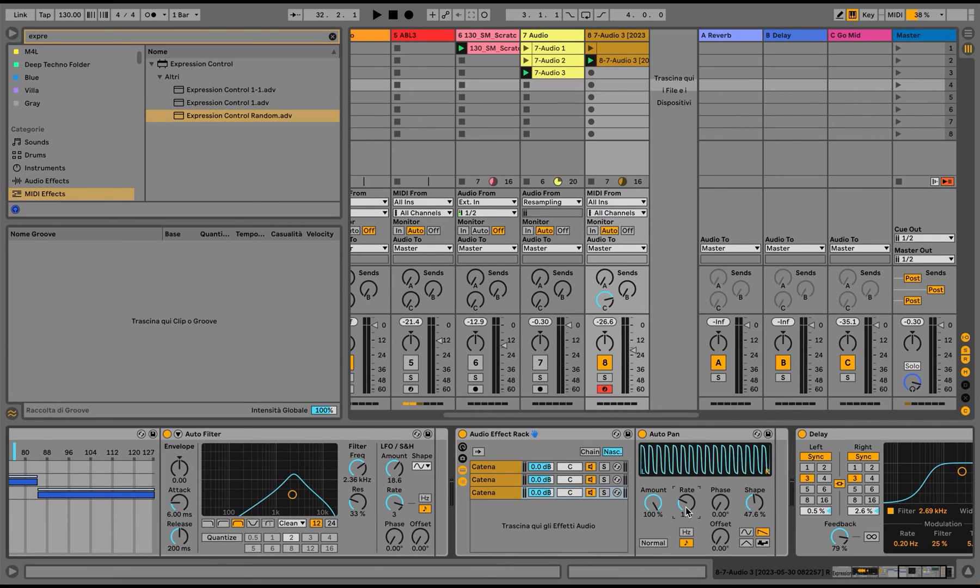
Duplicate the third Auto Pan chain and set the fourth chain's rate to 1/3
left_click(496, 493)
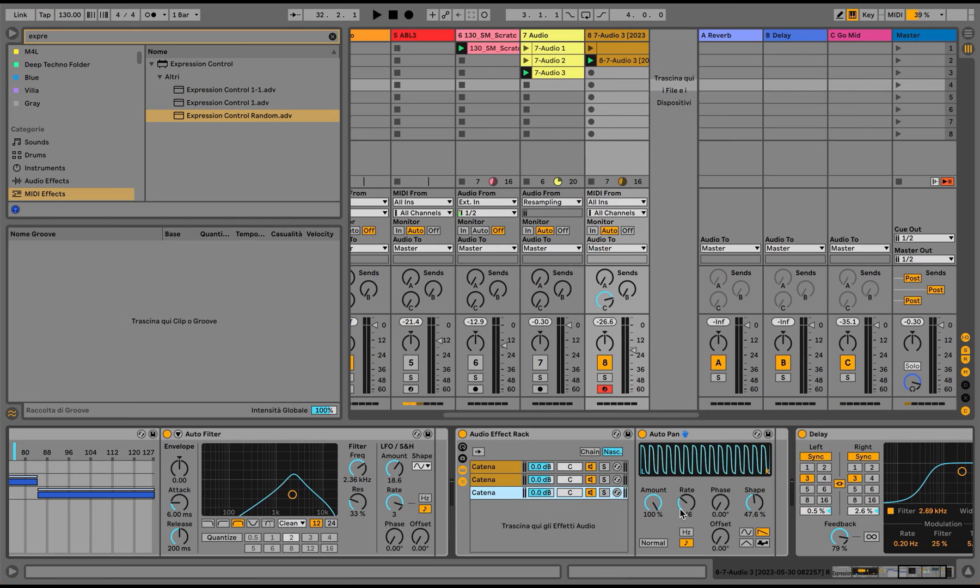
key("ctrl+d")
left_click_drag(687, 505, 687, 497)
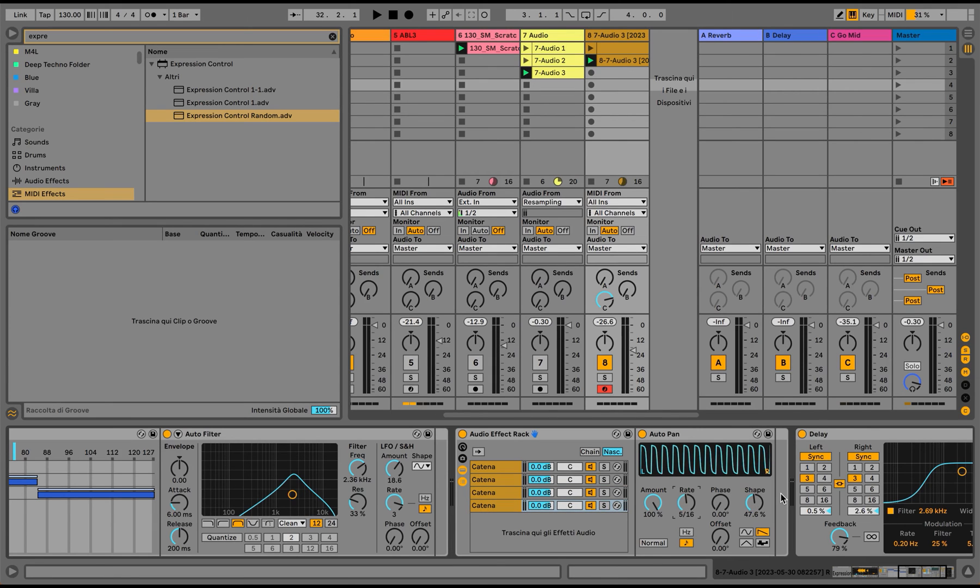
key("Up")
key("Up")
key("Down")
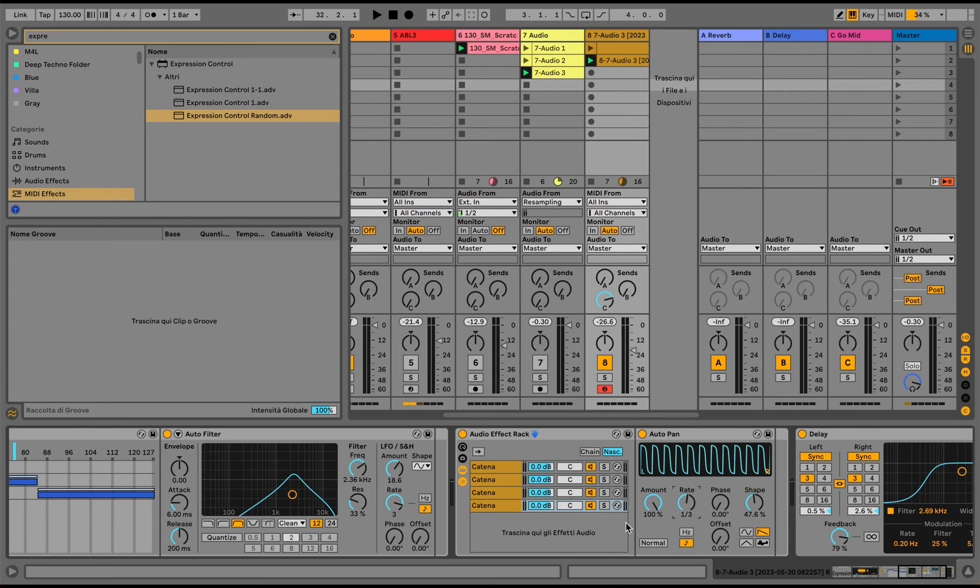
Duplicate the fourth Auto Pan chain and switch the copy's waveform from Normal to Invert
left_click(518, 507)
key("ctrl+d")
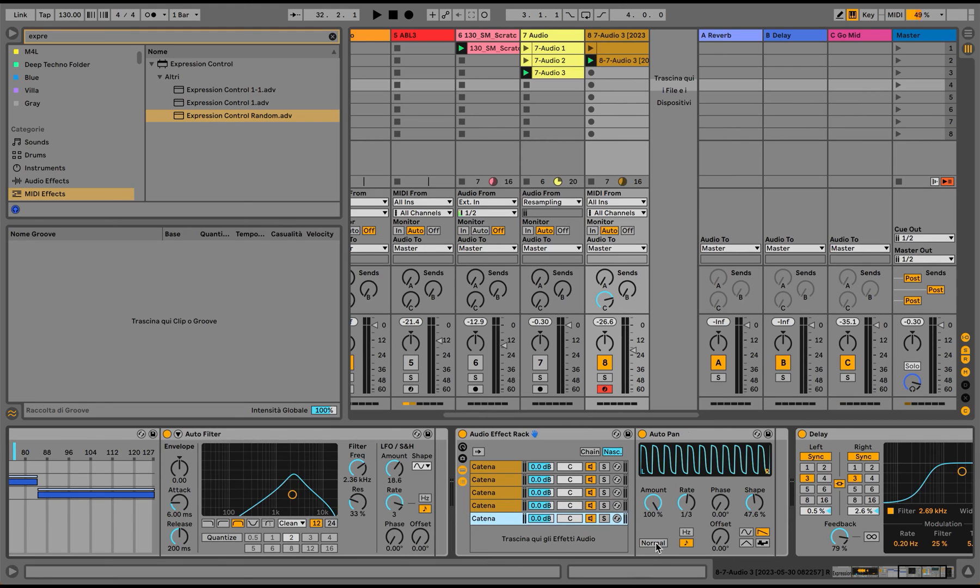
left_click(656, 543)
Duplicate the inverted Auto Pan chain and set the sixth chain's rate to 3/4
left_click(532, 519)
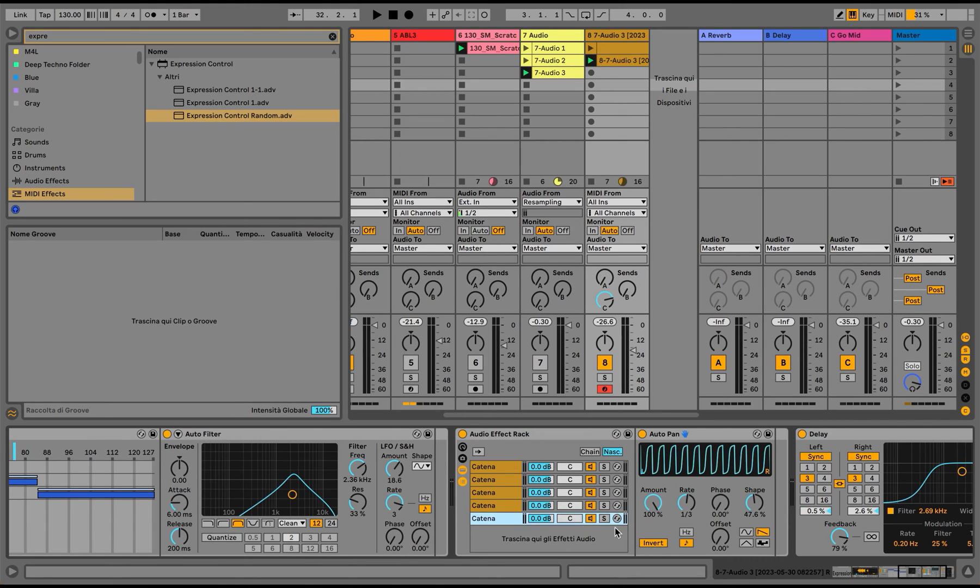
key("ctrl+d")
left_click(689, 504)
key("Up")
key("Up")
key("Up")
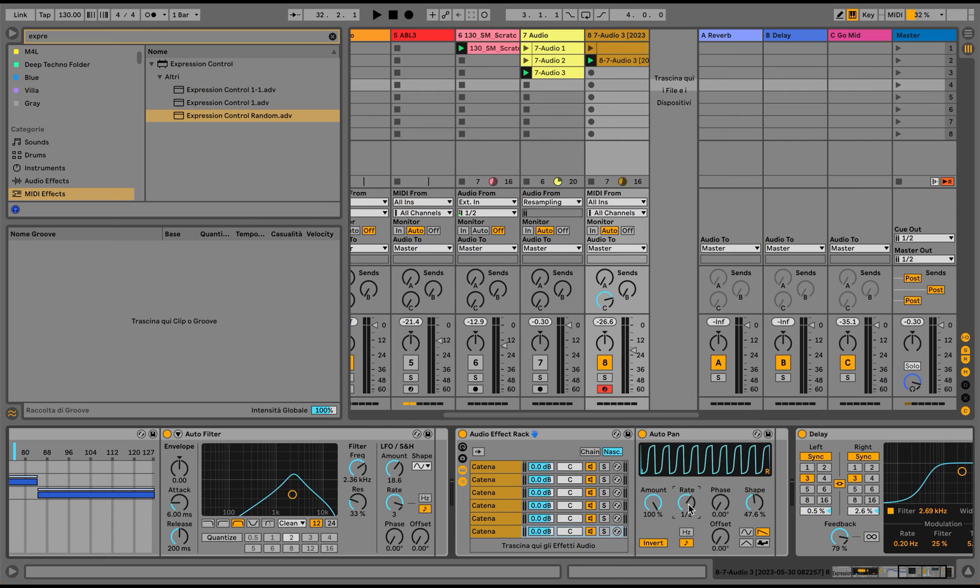
Show the Auto Pan rack's chain zones and distribute the six chains equally across the 0–127 range
left_click(589, 451)
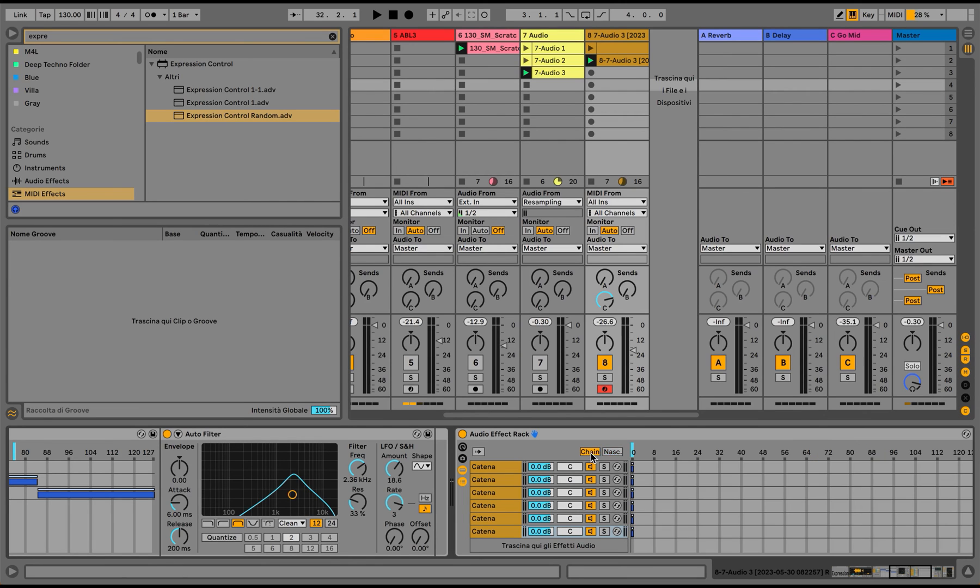
scroll(647, 468, "right", 5)
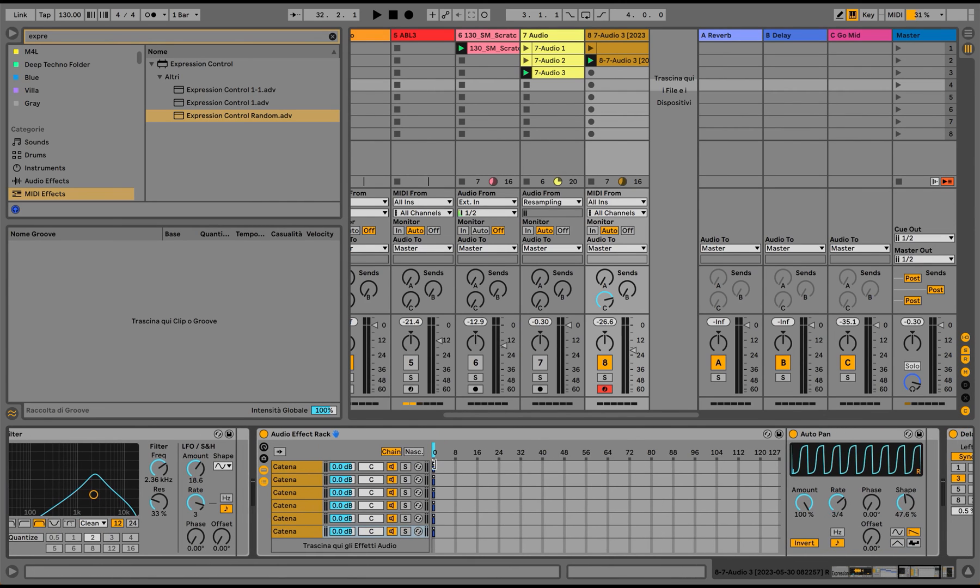
left_click(445, 467)
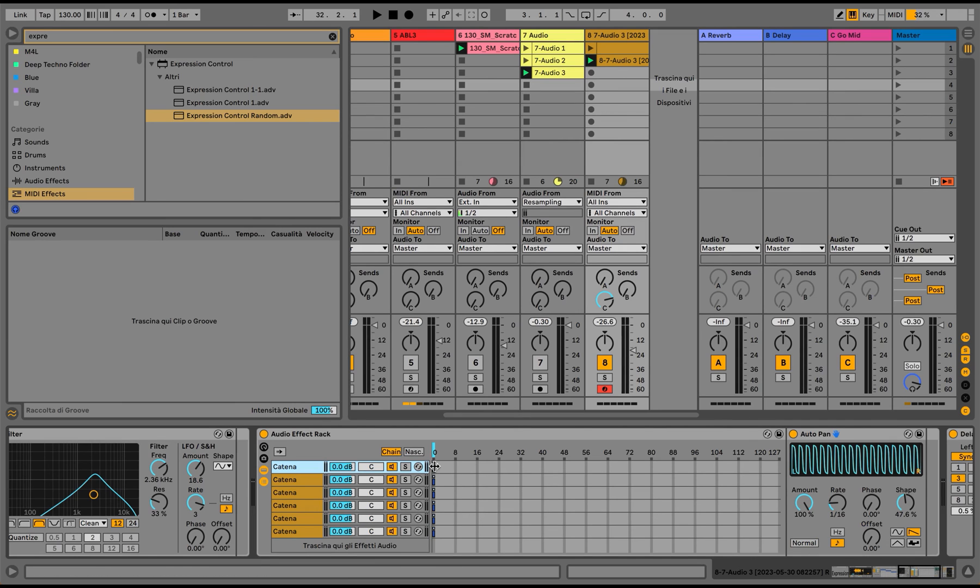
left_click_drag(435, 466, 790, 470)
right_click(760, 469)
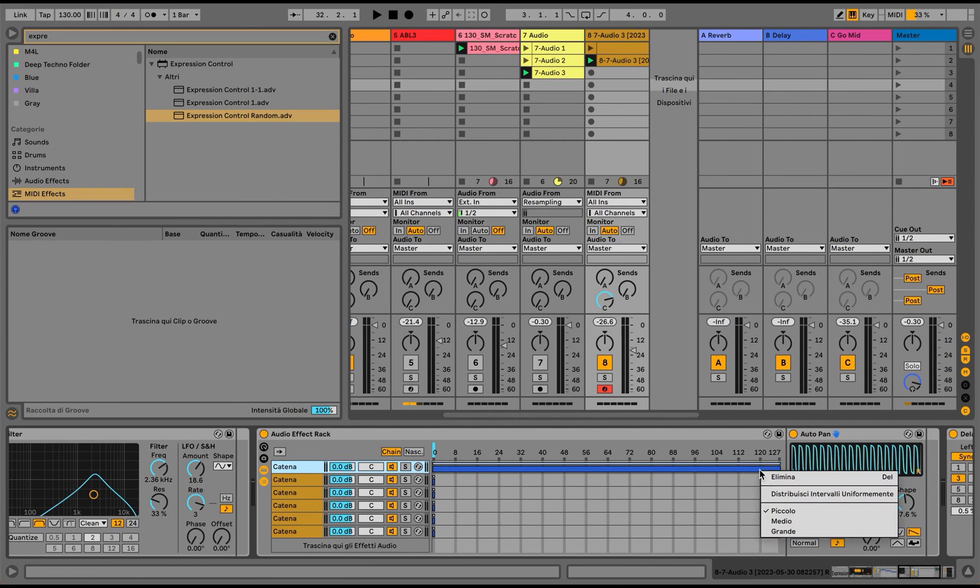
left_click(781, 494)
Map a free Random slot of Expression Control Random to the Auto Pan rack's chain selector
scroll(431, 490, "left", 10)
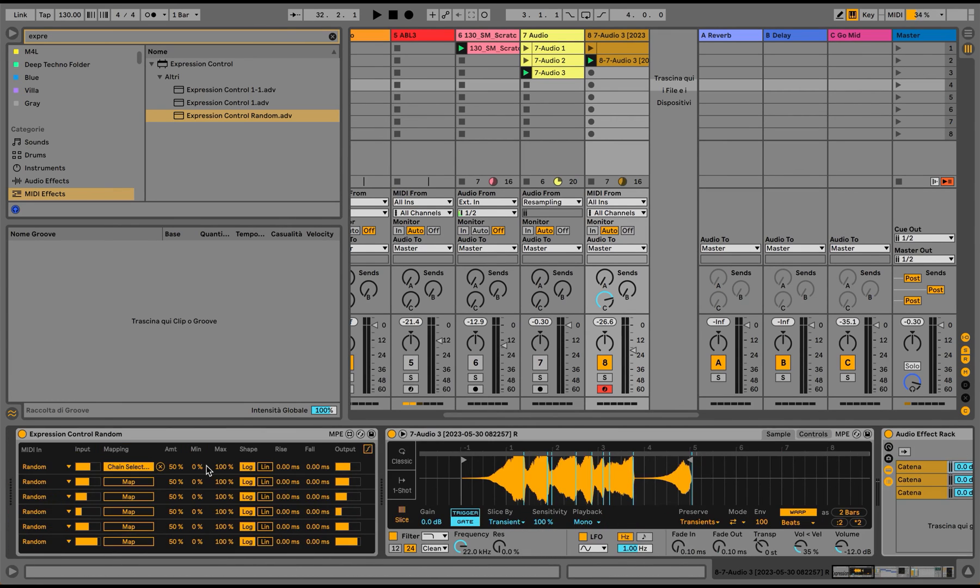
scroll(136, 481, "right", 10)
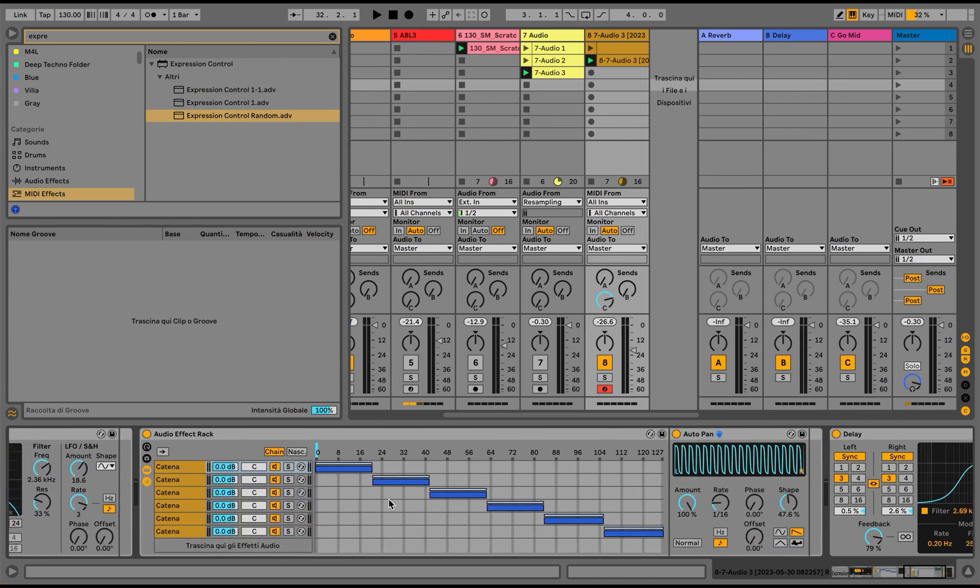
scroll(381, 495, "left", 1)
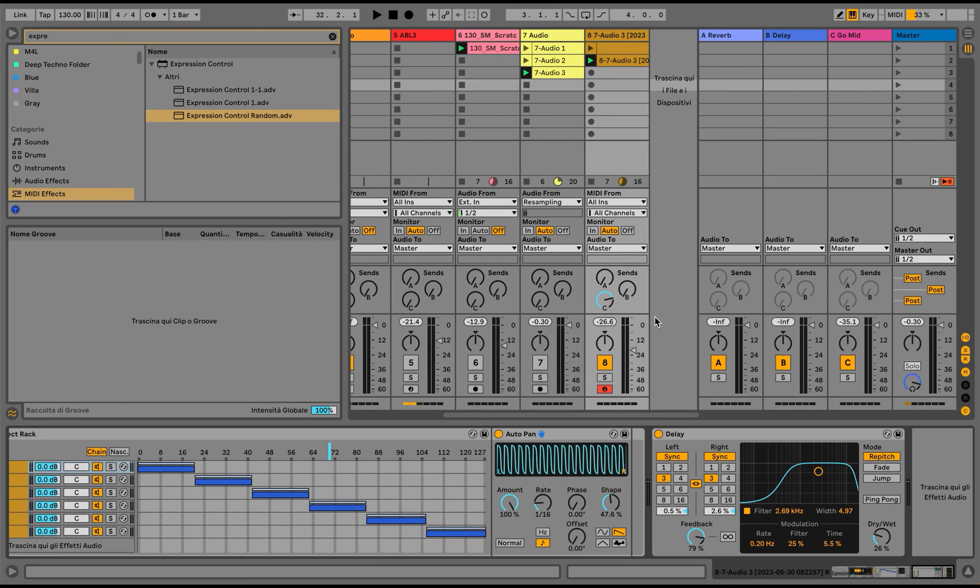
Play the set and move the Instrument Rack note in the 2 Drum Rack clip from 2.2.4 to 1.4.4
key("space")
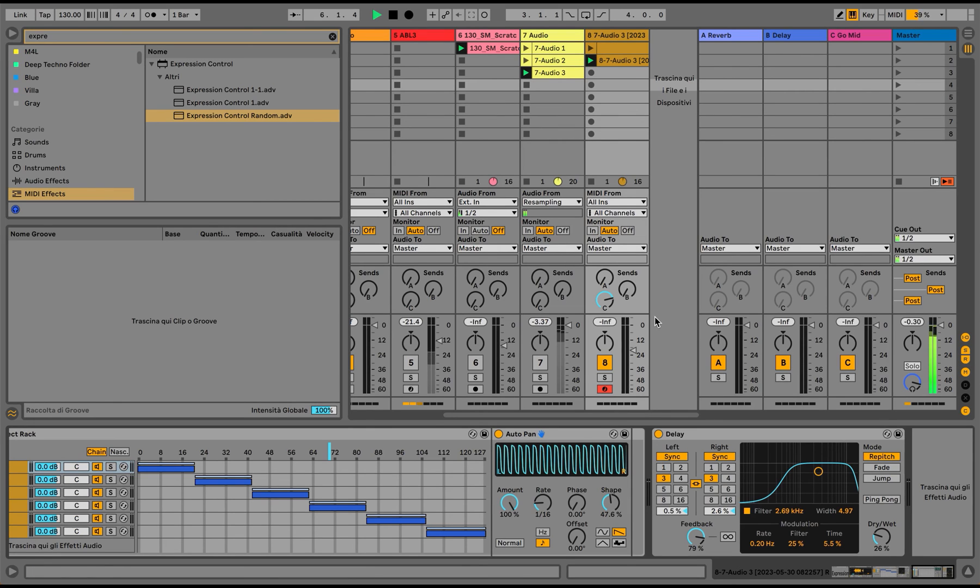
scroll(484, 279, "left", 5)
double_click(465, 52)
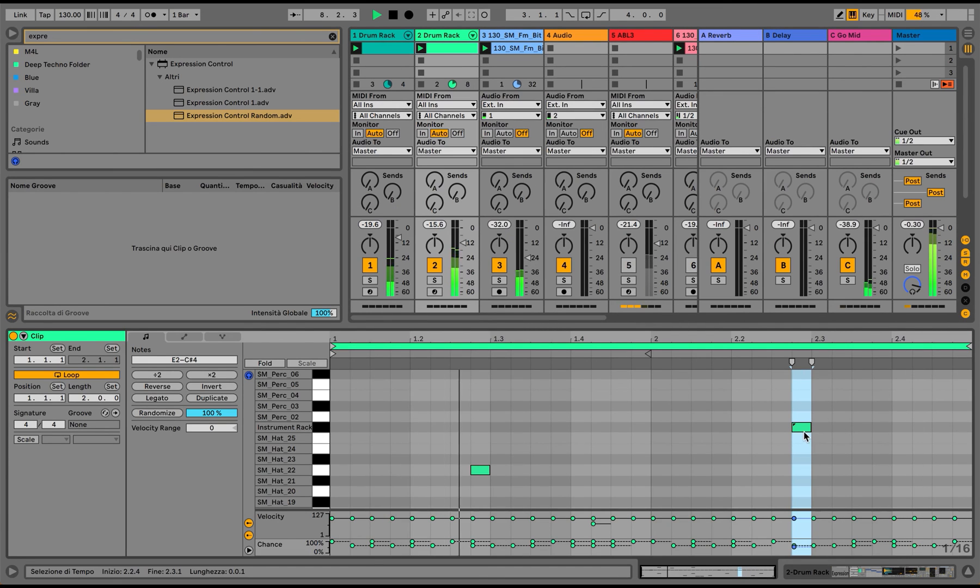
left_click(805, 429)
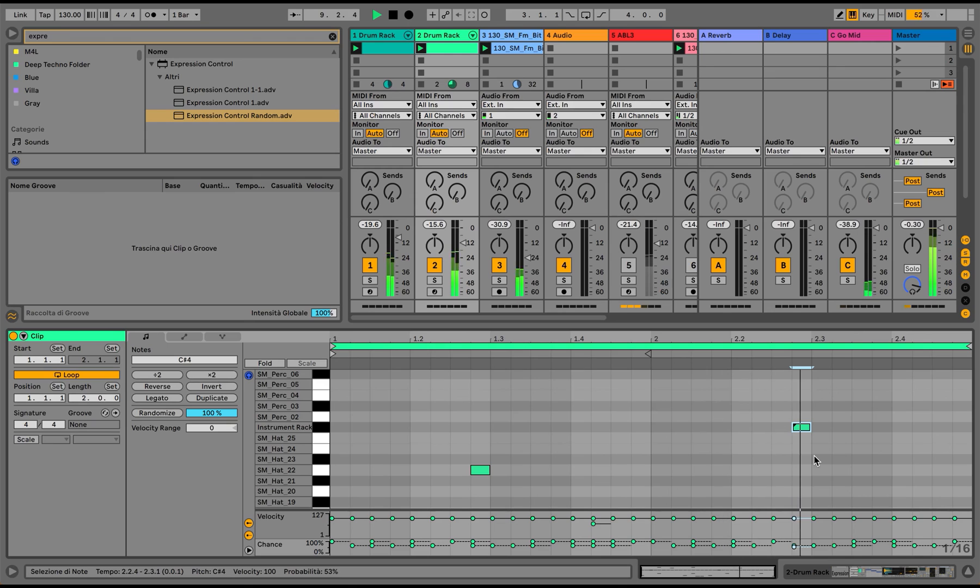
left_click_drag(800, 430, 640, 433)
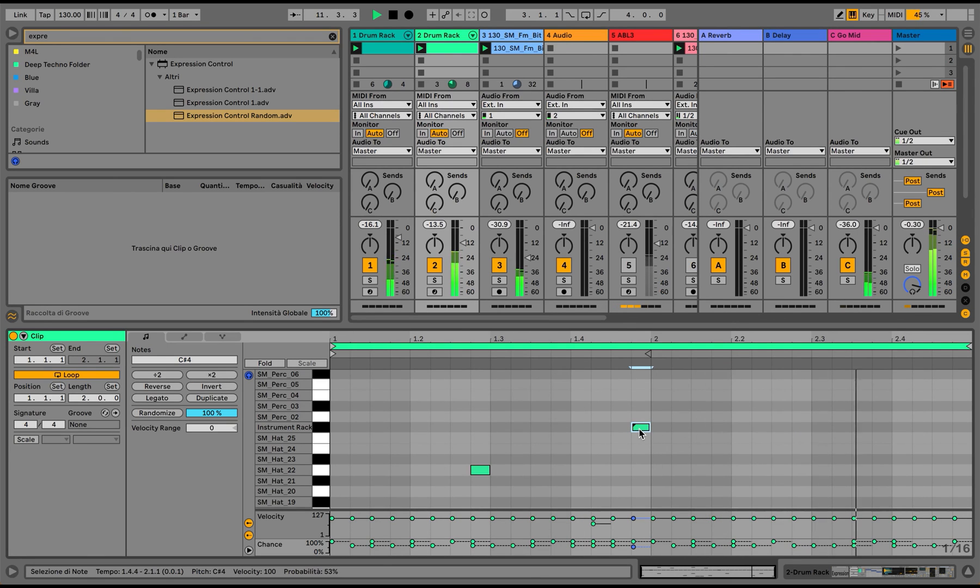
Unmute the 5 ABL3 track and lower its volume to -14.0 dB
scroll(570, 231, "right", 5)
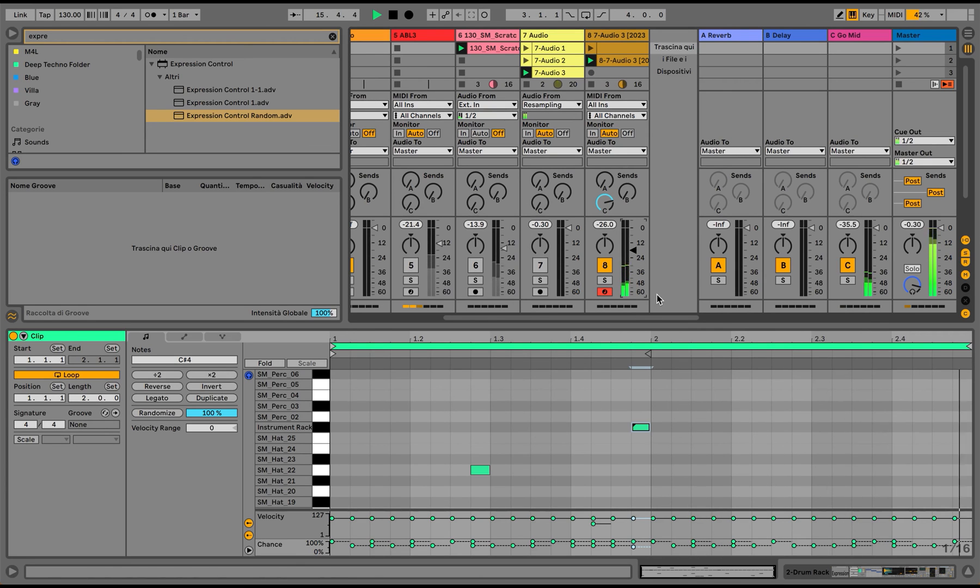
left_click(953, 571)
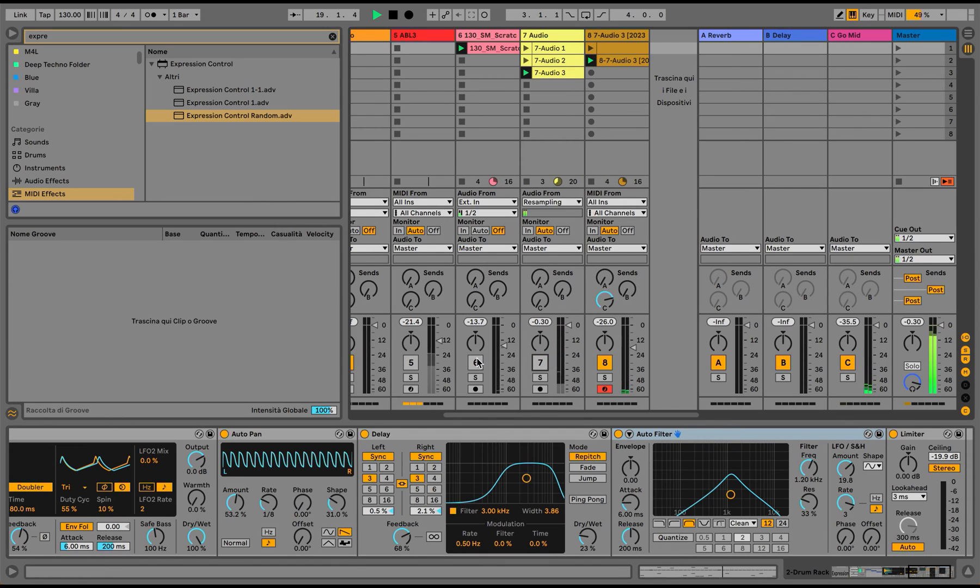
scroll(492, 358, "left", 3)
left_click_drag(503, 350, 503, 357)
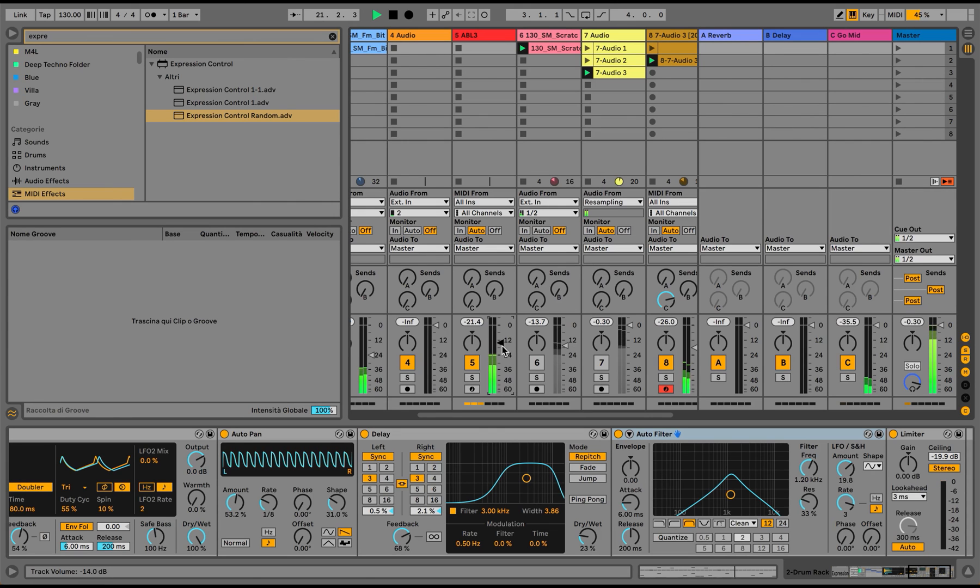
Set the ABL3 track's LFO mapping ranges to 6–28% for Cutoff and 0–10% for Resonance
scroll(393, 478, "left", 20)
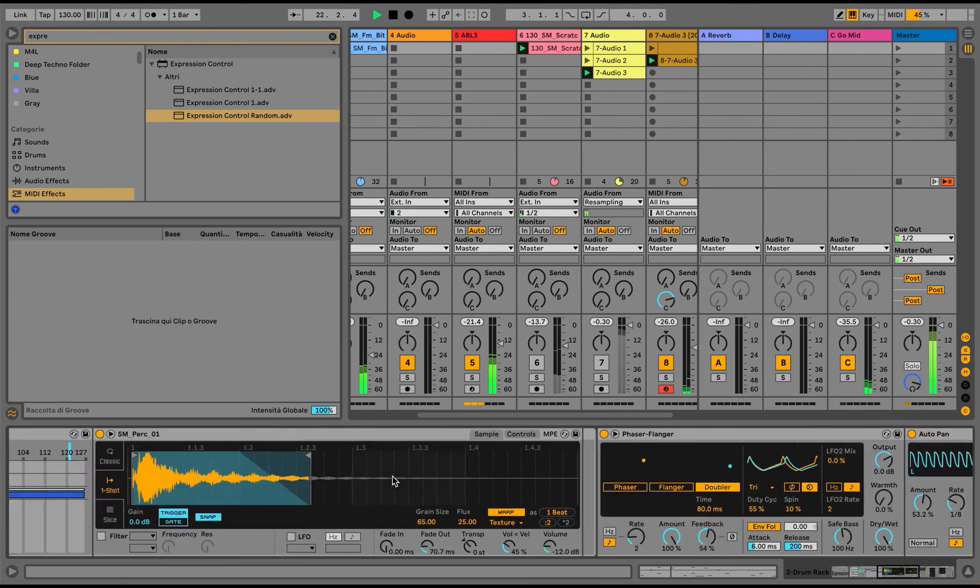
left_click(482, 164)
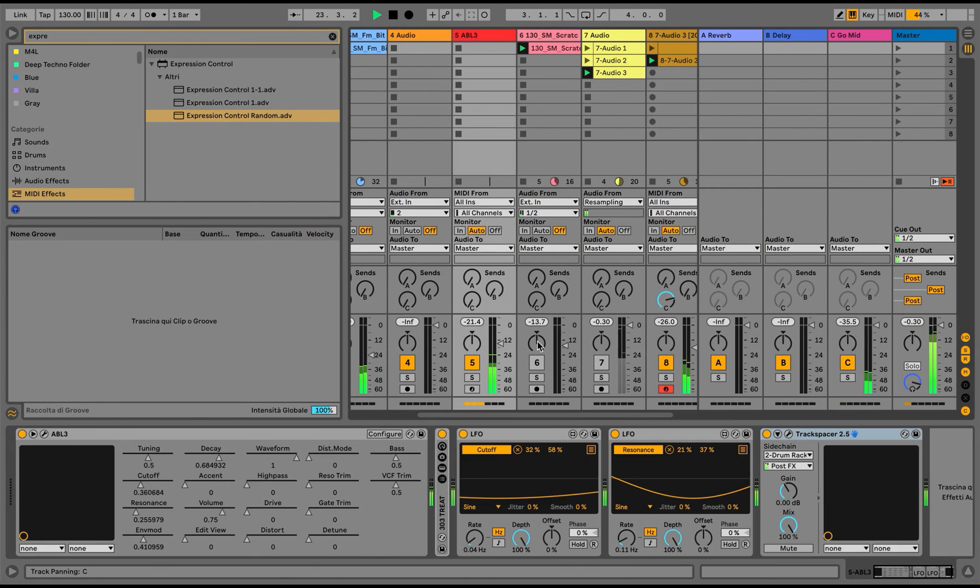
left_click_drag(555, 451, 533, 465)
left_click(533, 451)
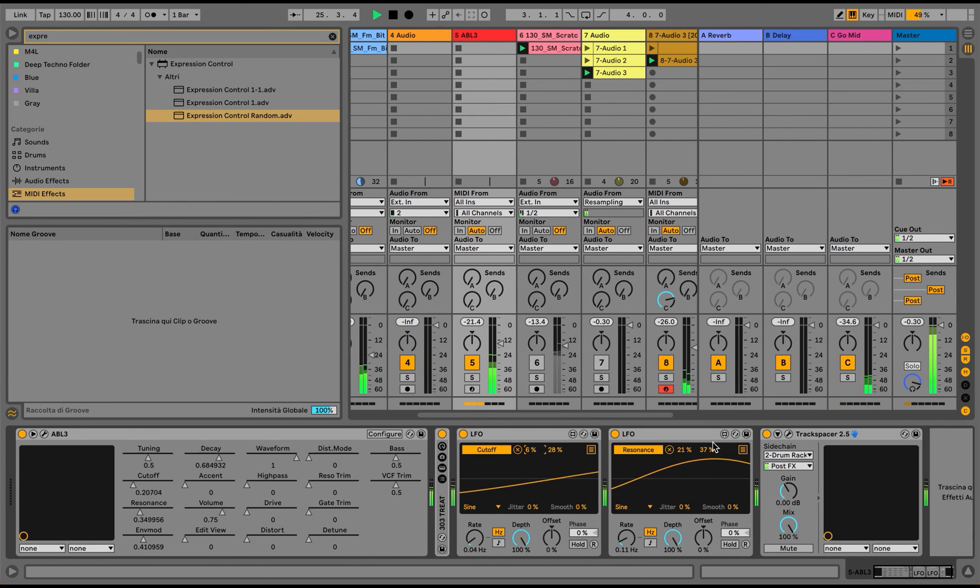
left_click_drag(684, 451, 684, 461)
left_click_drag(706, 450, 707, 464)
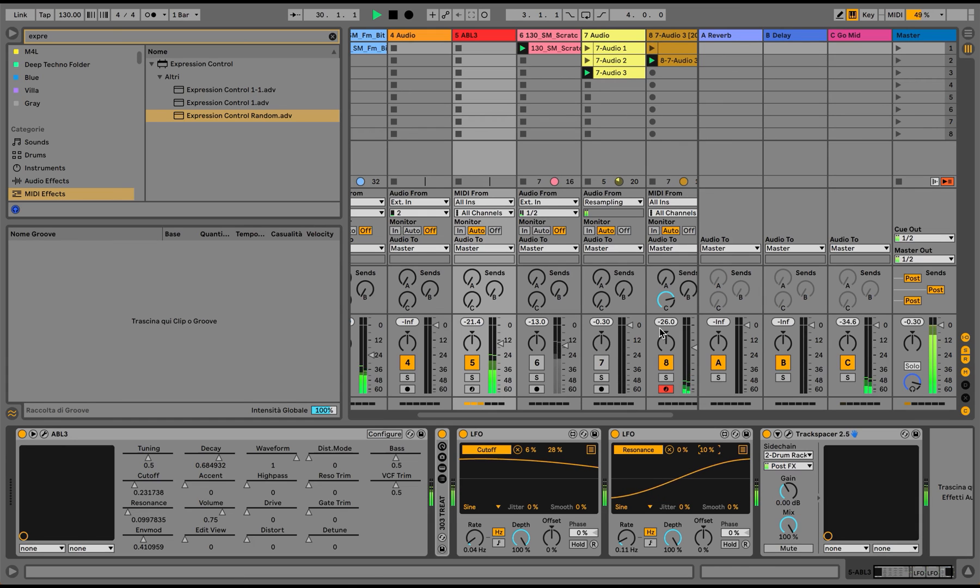
Set the volume of track 8 with the resampled Simpler to -15.6 dB and stop playback
scroll(630, 256, "right", 2)
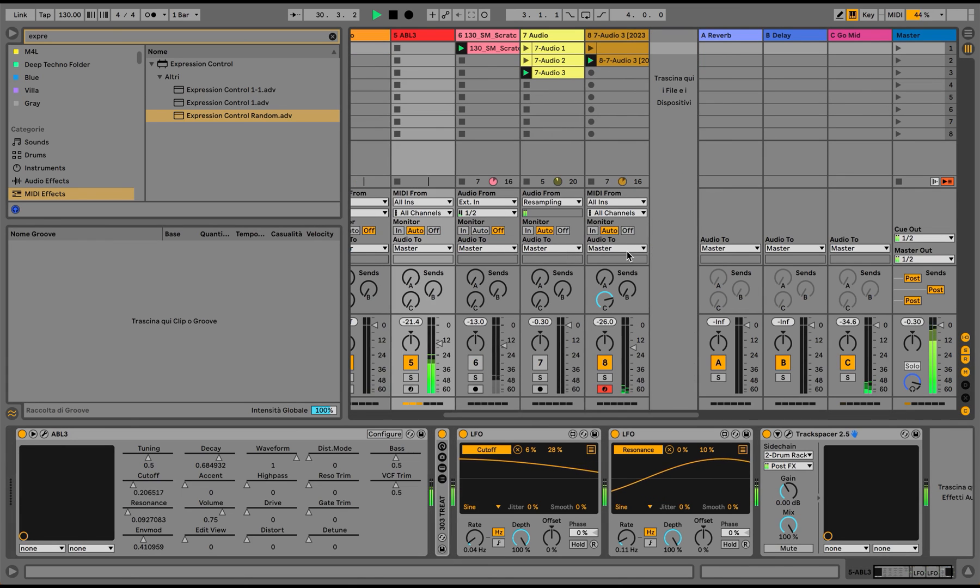
left_click(605, 148)
left_click_drag(634, 347, 633, 344)
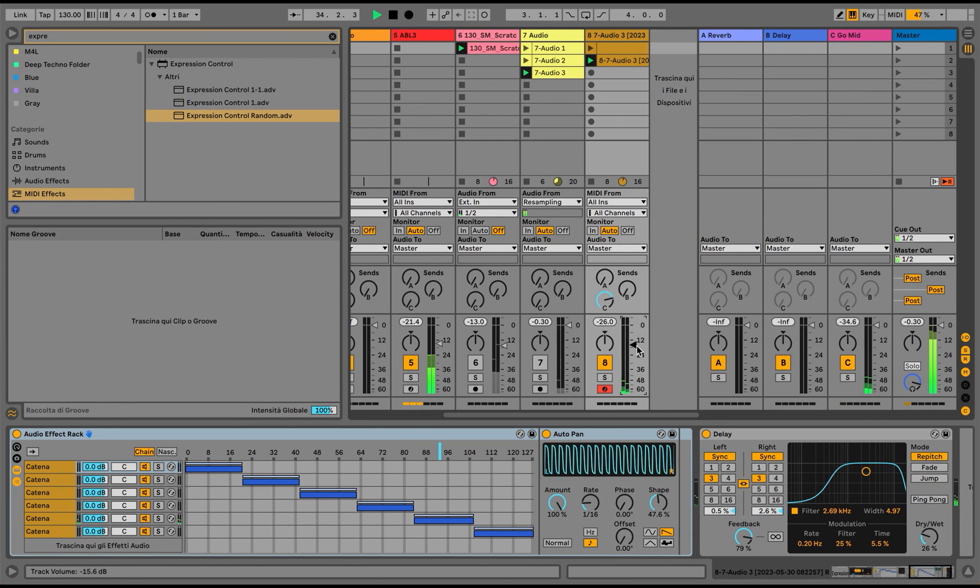
key("space")
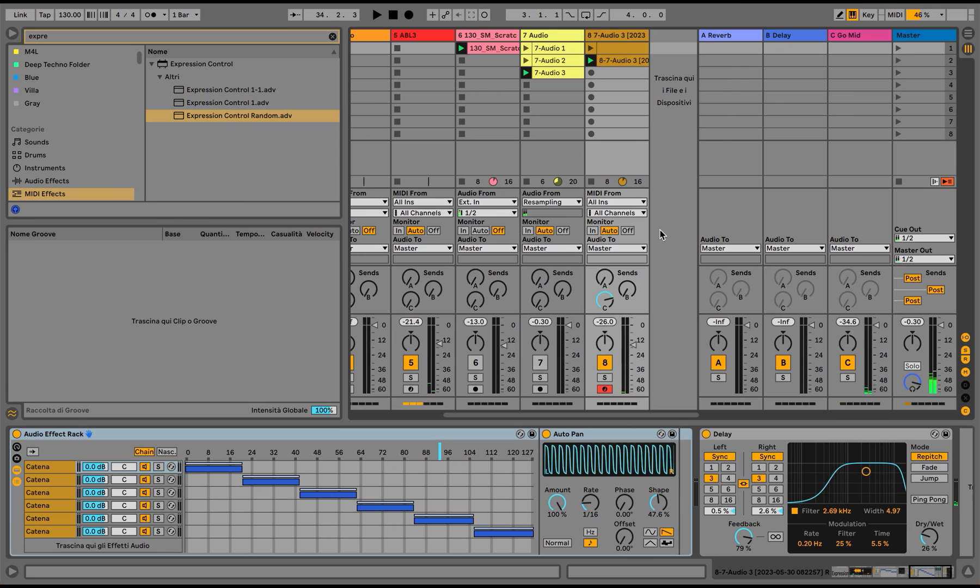